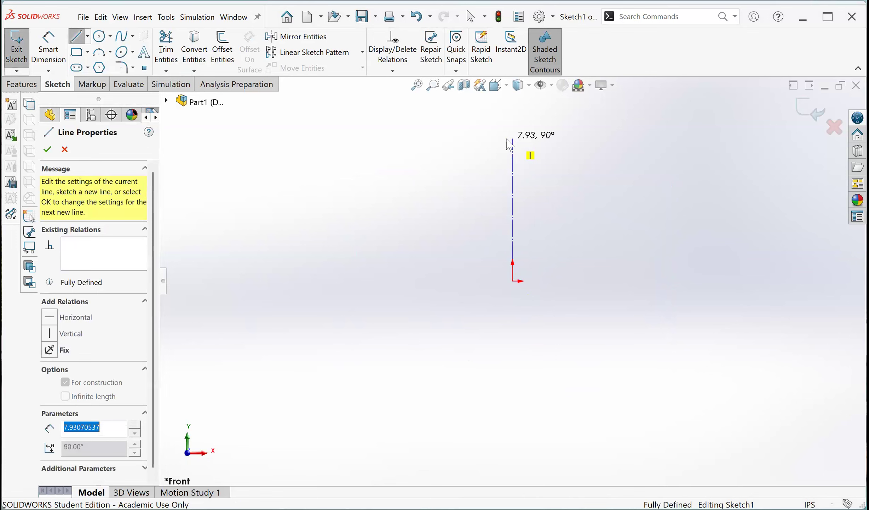
# Dimension the vertical centerline rising from the origin and set its length to 4 in
pyautogui.click(55, 59)
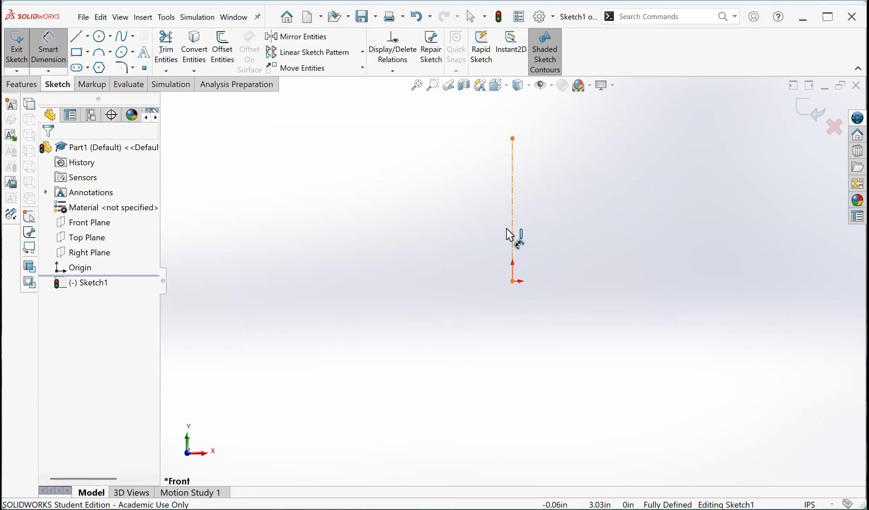
pyautogui.click(513, 212)
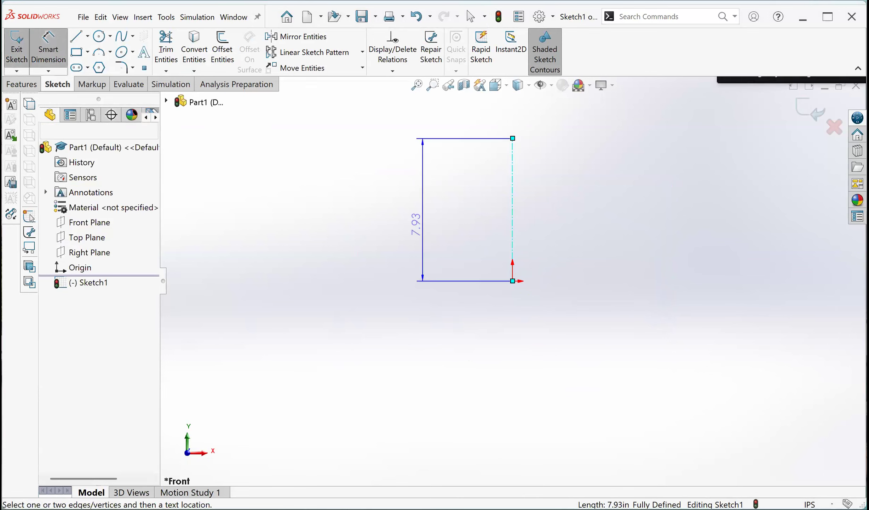
pyautogui.click(425, 229)
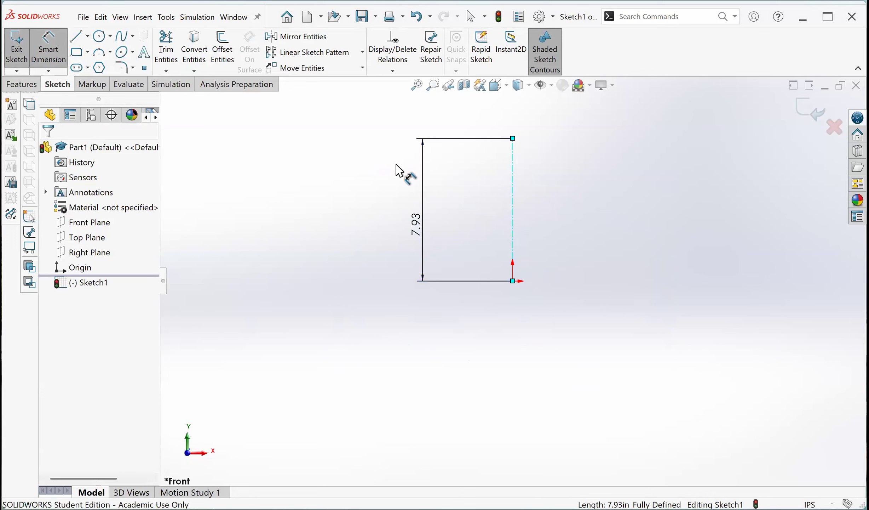
pyautogui.write('4')
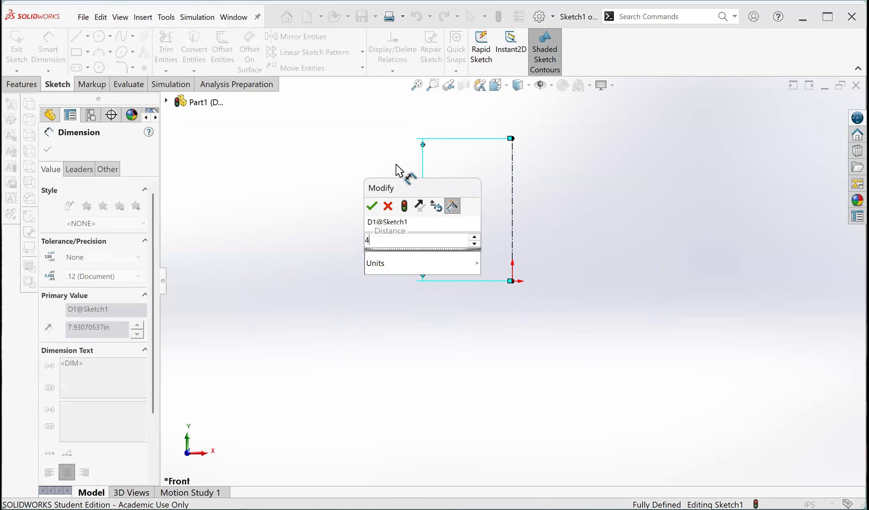
pyautogui.press('Return')
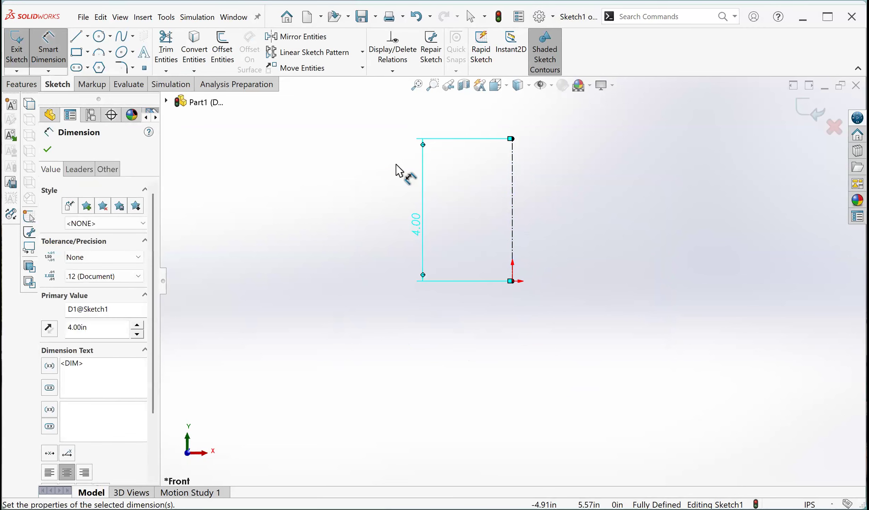
# Sketch a centerpoint arc as a 180° semicircle on the centerline's right side, centred on the line with a radius of about 0.71 in
pyautogui.click(110, 51)
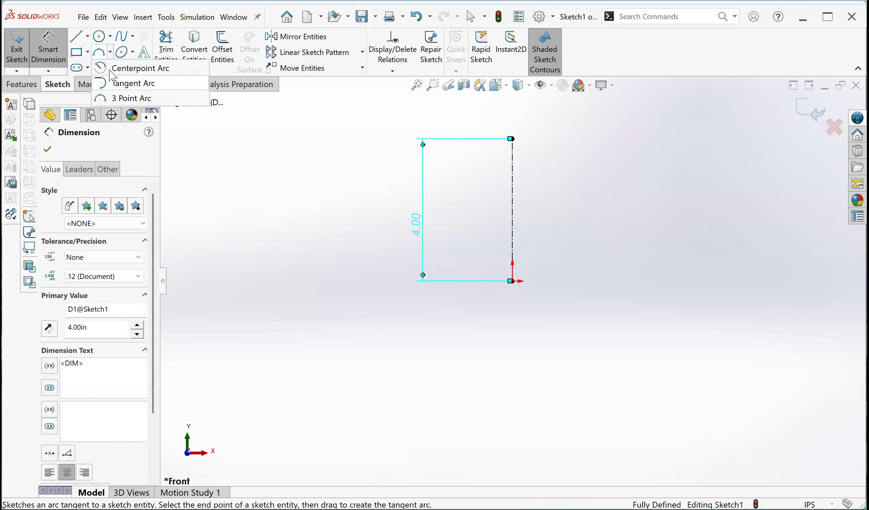
pyautogui.click(113, 70)
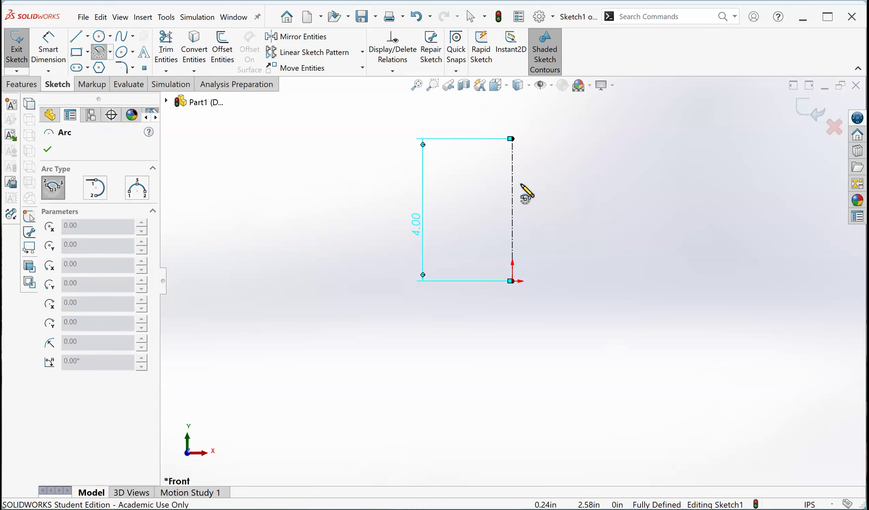
pyautogui.scroll(-2, 527, 149)
pyautogui.scroll(-2, 533, 173)
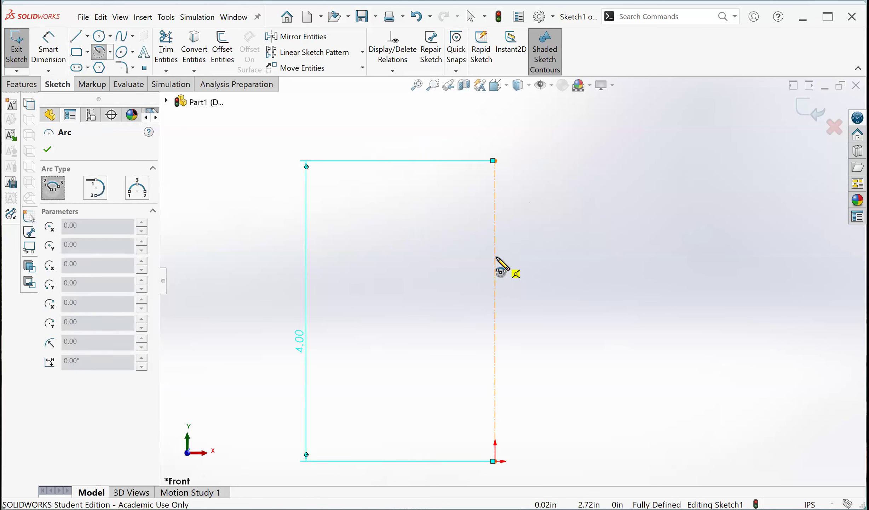
pyautogui.click(495, 231)
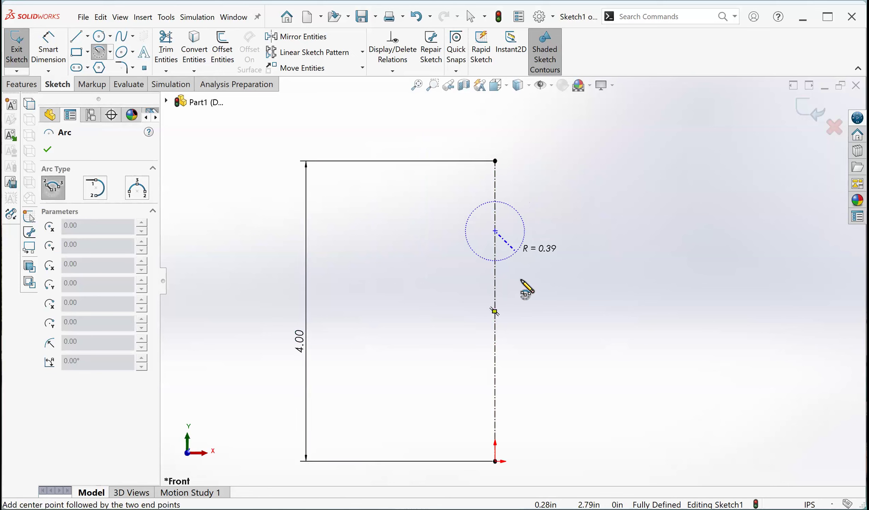
pyautogui.click(496, 283)
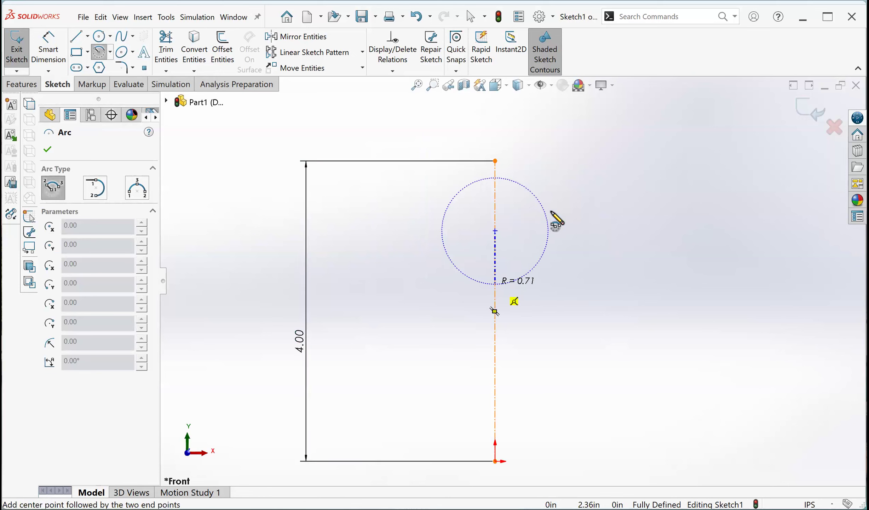
pyautogui.click(495, 178)
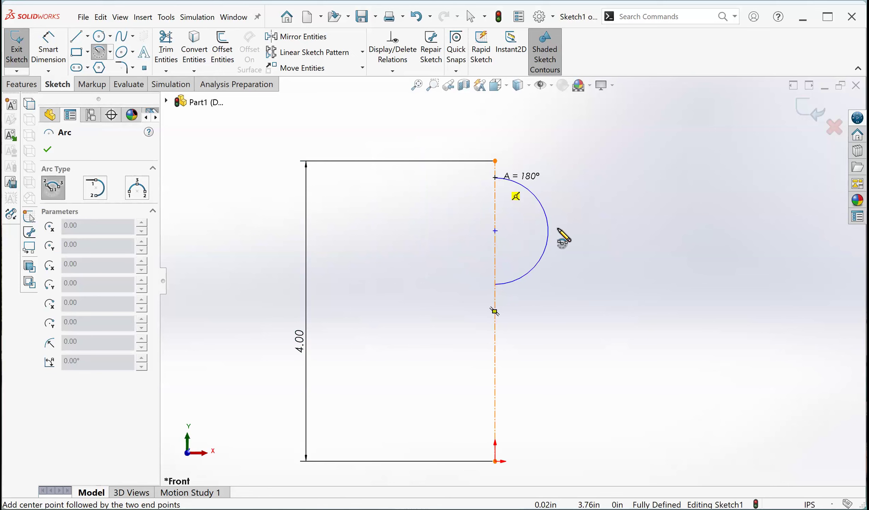
pyautogui.press('Escape')
pyautogui.press('Escape')
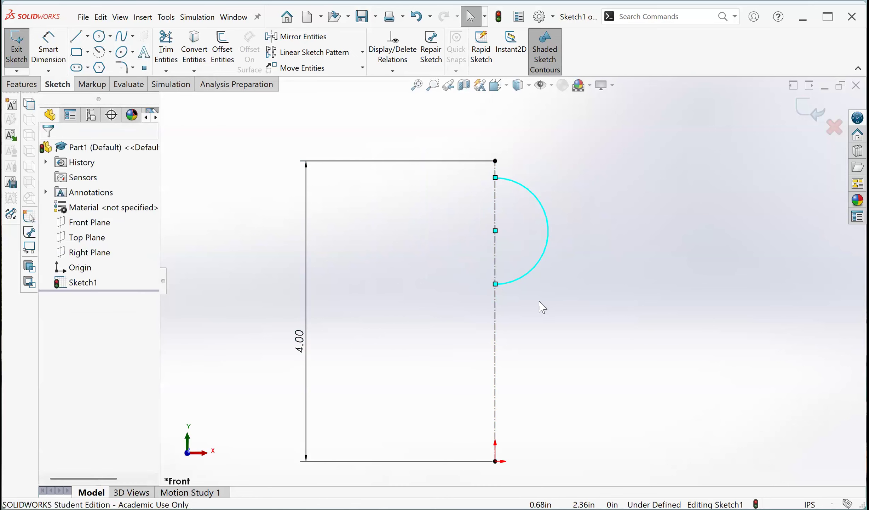
# Dimension the semicircular arc's radius as 2.7/2 in
pyautogui.click(65, 39)
pyautogui.click(543, 262)
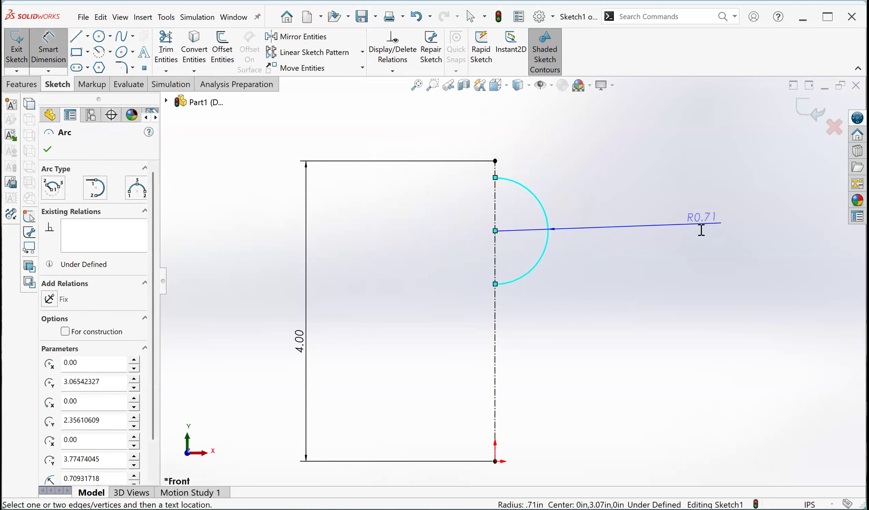
pyautogui.click(701, 230)
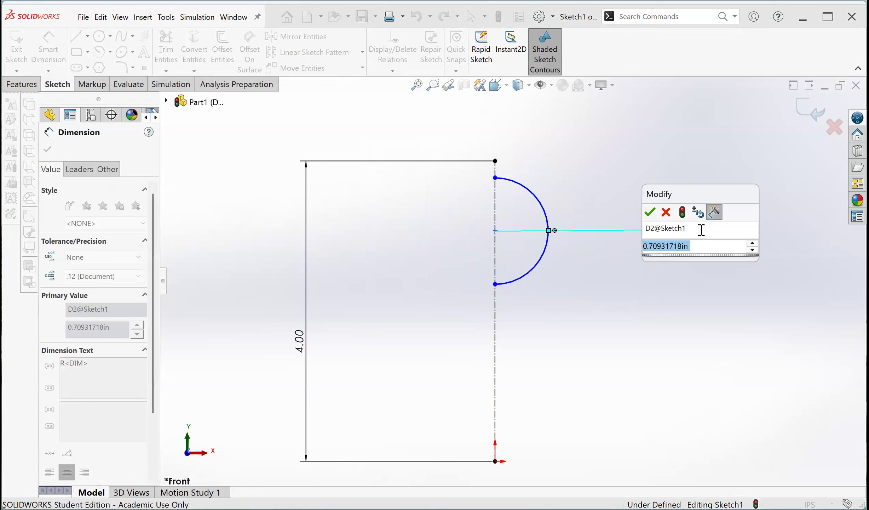
pyautogui.write('2.7')
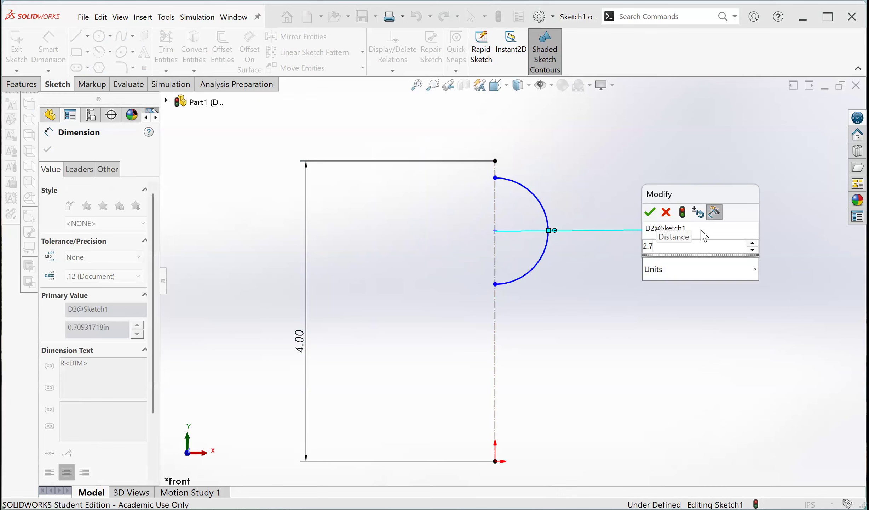
pyautogui.write('/2')
pyautogui.press('Return')
pyautogui.press('Escape')
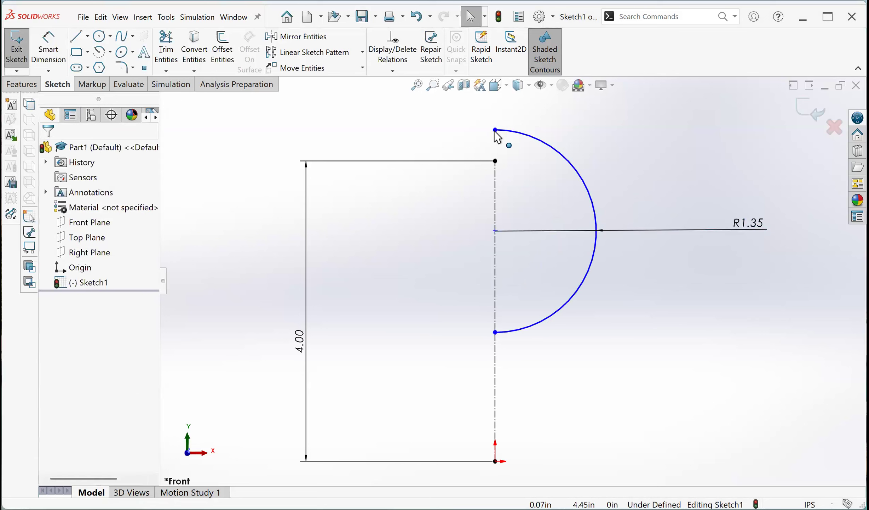
# Make the arc's upper endpoint coincide with the centerline's top end and close the semicircle with a vertical line between its endpoints
pyautogui.moveTo(496, 130); pyautogui.dragTo(498, 167)
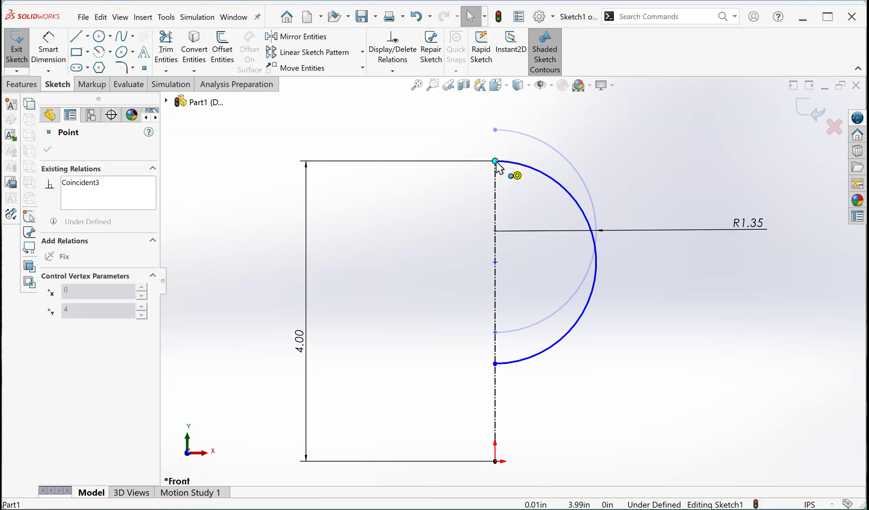
pyautogui.click(446, 216)
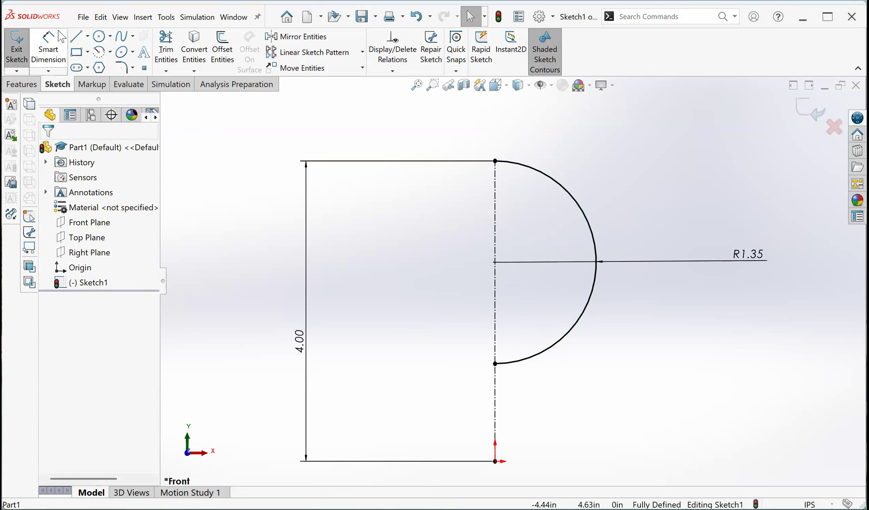
pyautogui.click(78, 37)
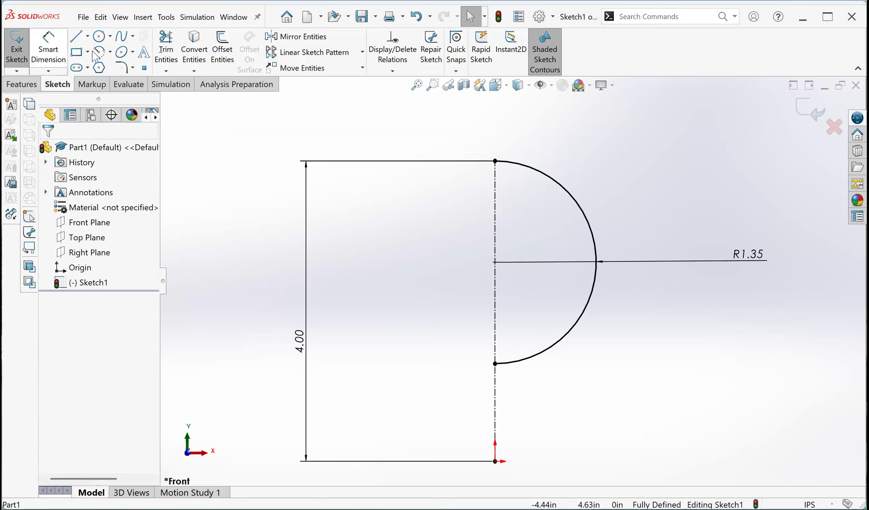
pyautogui.click(495, 363)
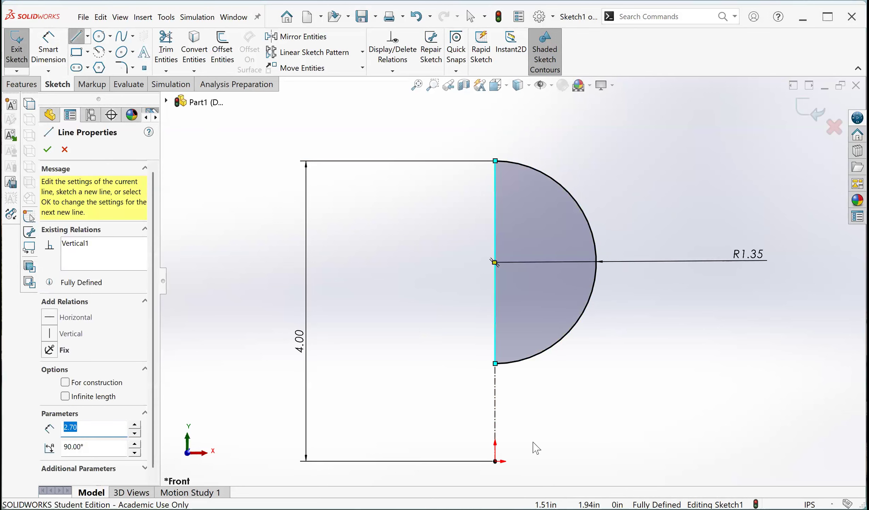
pyautogui.press('Escape')
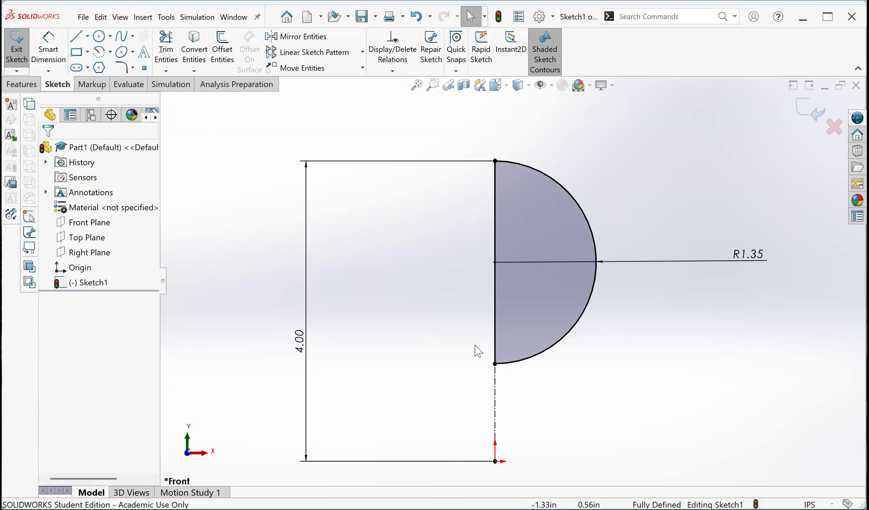
# Set the centerline's length dimension to 5 in
pyautogui.click(299, 346)
pyautogui.doubleClick(299, 346)
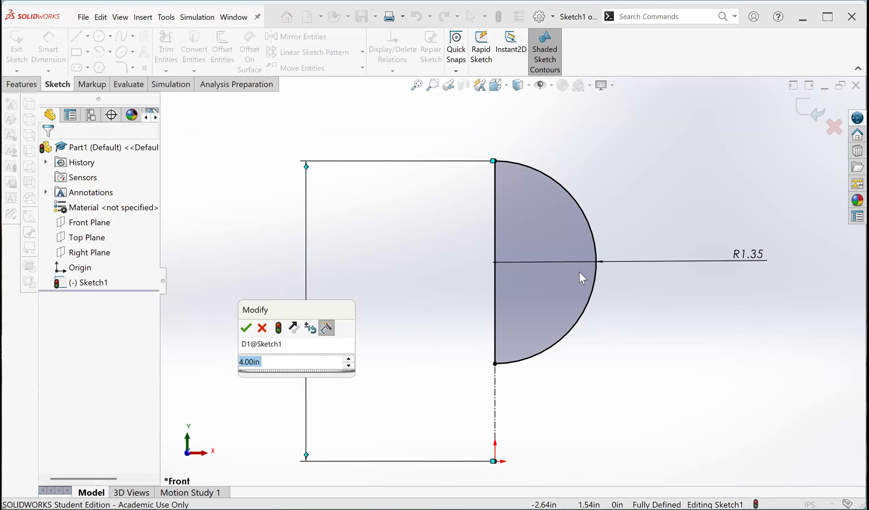
pyautogui.write('5')
pyautogui.press('Return')
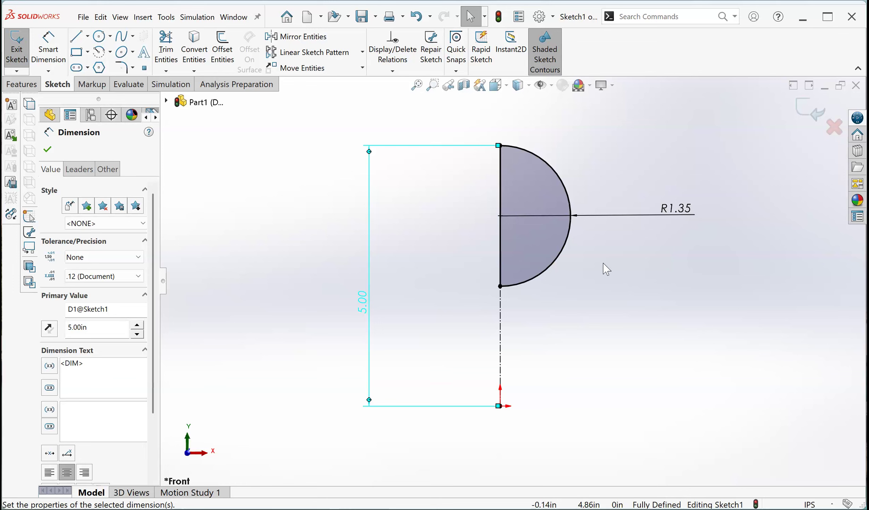
# Revolve the semicircle profile 360° about the vertical line to create a solid sphere
pyautogui.click(22, 84)
pyautogui.click(63, 48)
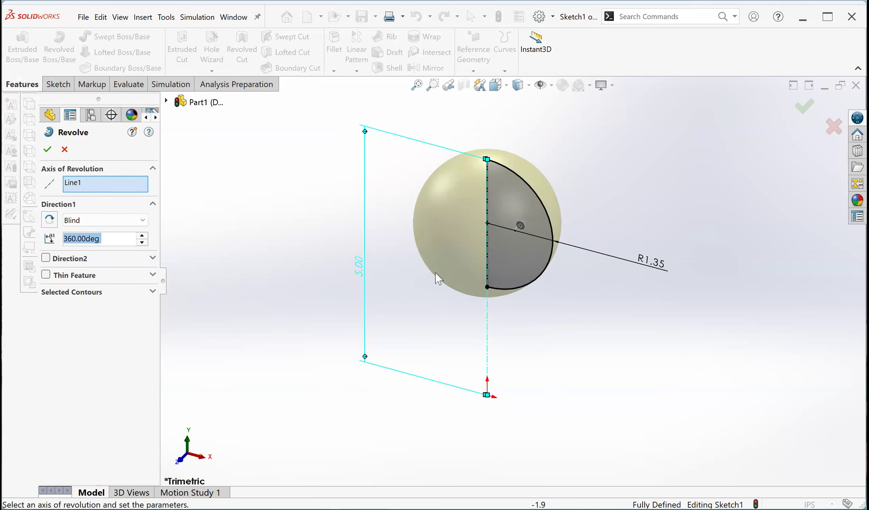
pyautogui.click(45, 149)
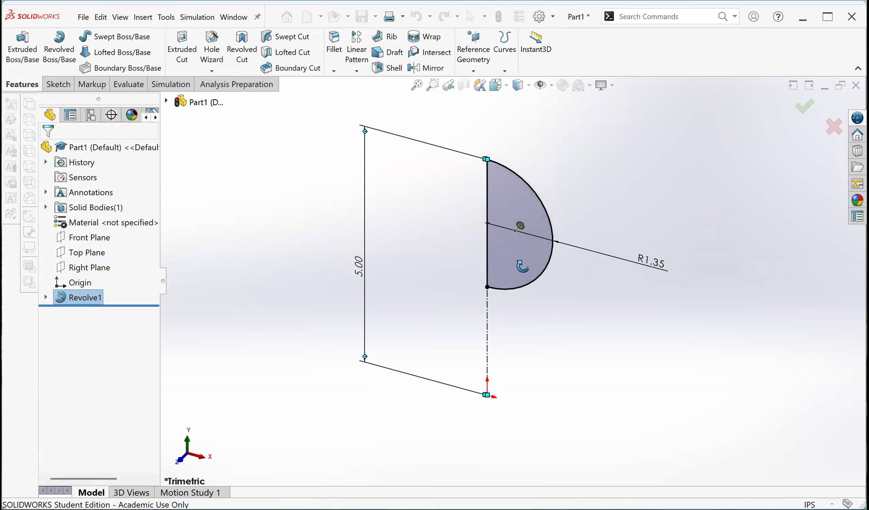
pyautogui.scroll(3, 523, 261)
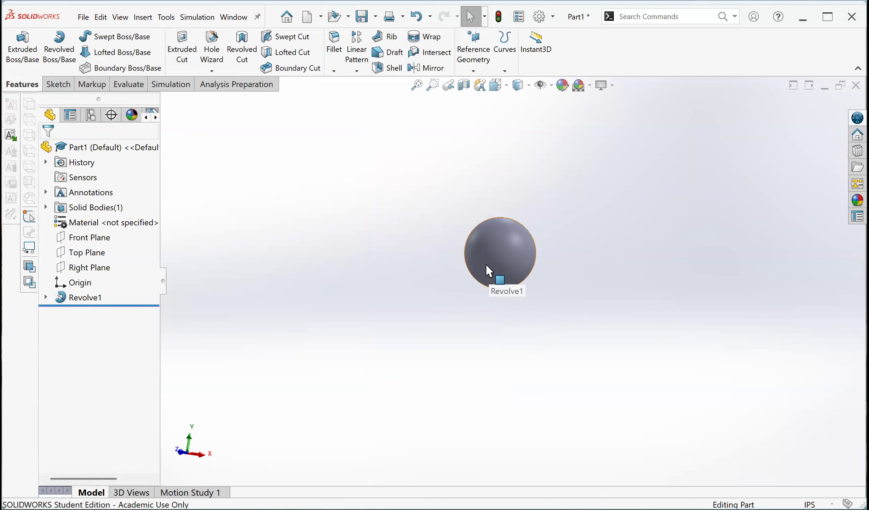
pyautogui.click(487, 264)
pyautogui.scroll(-3, 566, 248)
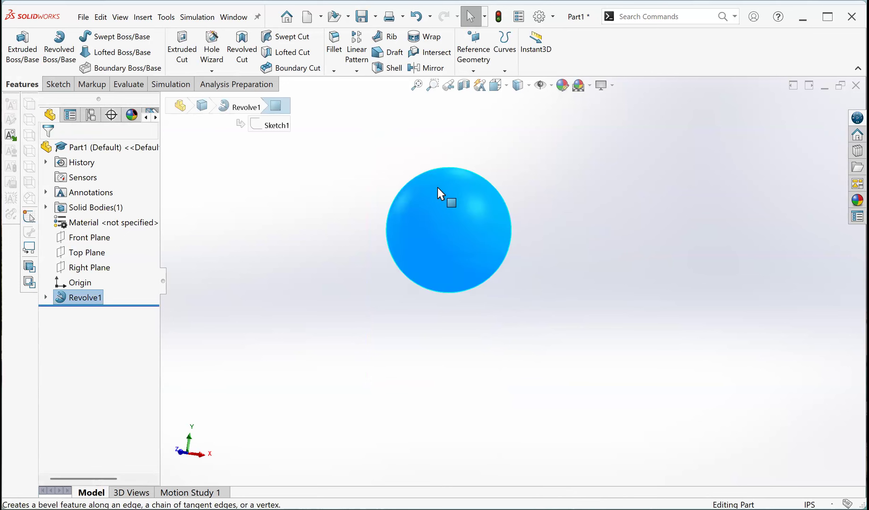
pyautogui.press('Escape')
# Draw freehand markup strokes over and below the sphere, and exit the markup discarding its changes
pyautogui.click(84, 89)
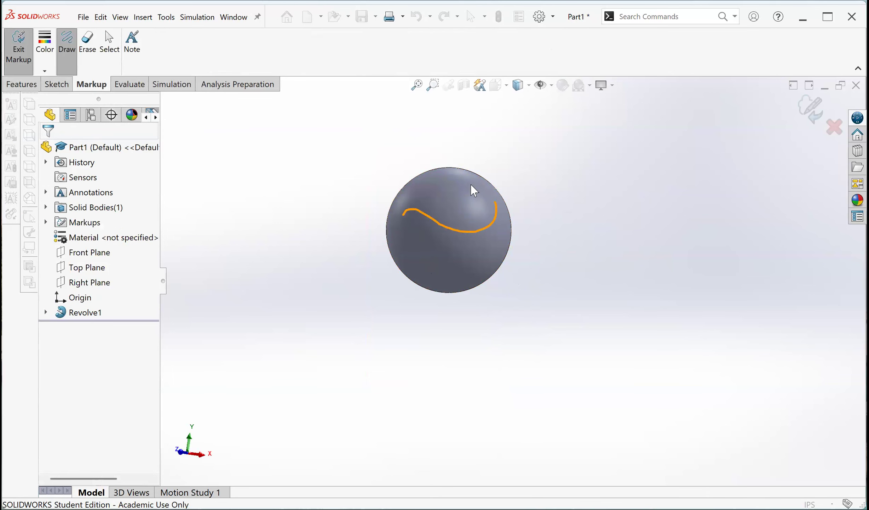
pyautogui.moveTo(496, 262)
pyautogui.mouseDown()
pyautogui.moveTo(490, 278)
pyautogui.moveTo(435, 278)
pyautogui.moveTo(492, 276)
pyautogui.moveTo(481, 287)
pyautogui.moveTo(430, 293)
pyautogui.mouseUp()
pyautogui.moveTo(398, 232)
pyautogui.mouseDown()
pyautogui.moveTo(407, 220)
pyautogui.moveTo(446, 228)
pyautogui.mouseUp()
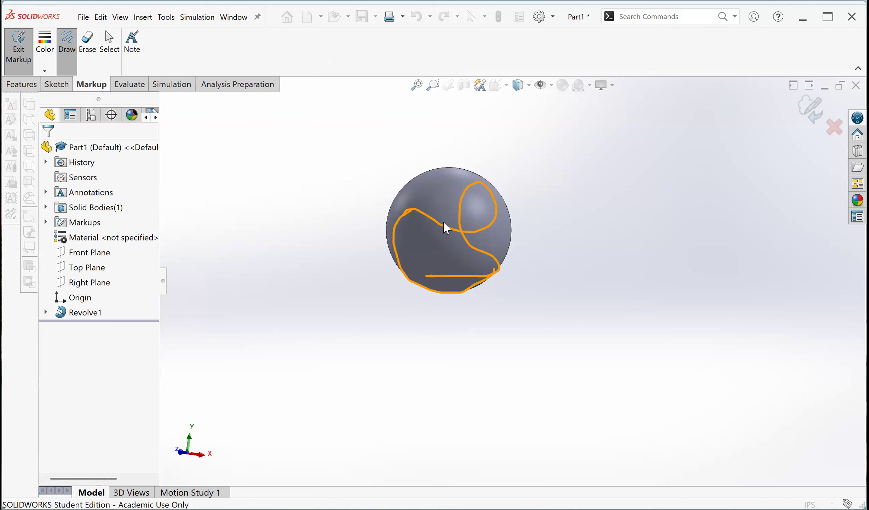
pyautogui.moveTo(389, 271)
pyautogui.mouseDown()
pyautogui.moveTo(489, 277)
pyautogui.moveTo(500, 330)
pyautogui.moveTo(300, 211)
pyautogui.moveTo(297, 349)
pyautogui.moveTo(390, 382)
pyautogui.moveTo(498, 399)
pyautogui.mouseUp()
pyautogui.moveTo(394, 284)
pyautogui.mouseDown()
pyautogui.moveTo(382, 308)
pyautogui.moveTo(459, 331)
pyautogui.moveTo(396, 284)
pyautogui.moveTo(448, 298)
pyautogui.moveTo(471, 318)
pyautogui.moveTo(446, 327)
pyautogui.mouseUp()
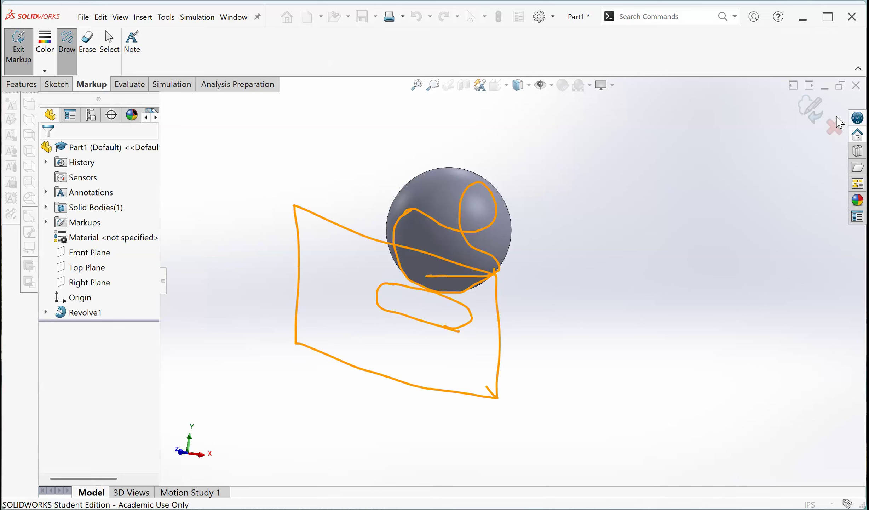
pyautogui.press('Escape')
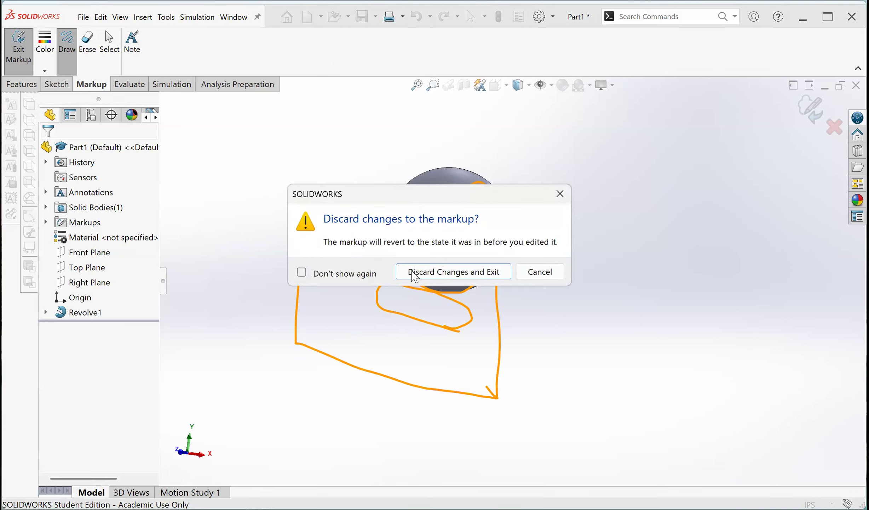
pyautogui.press('Return')
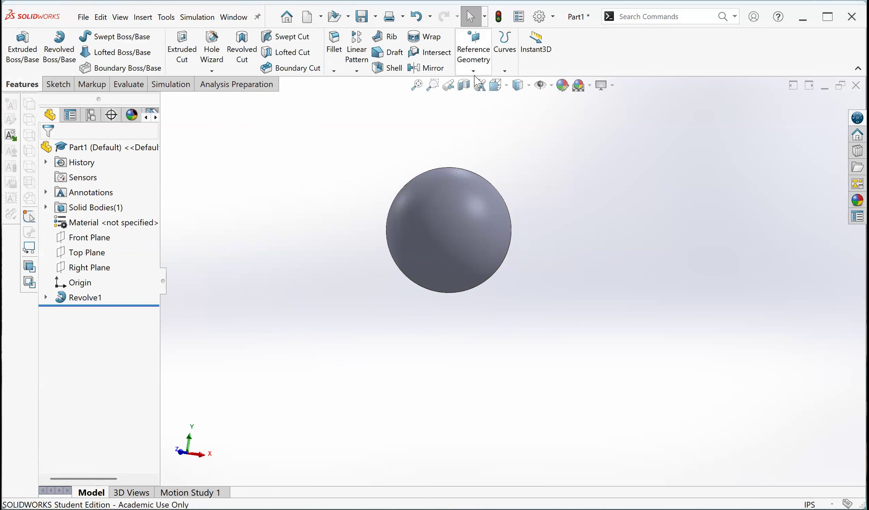
# Create a reference plane parallel to the Front Plane at an offset of 2 in
pyautogui.click(473, 70)
pyautogui.click(490, 82)
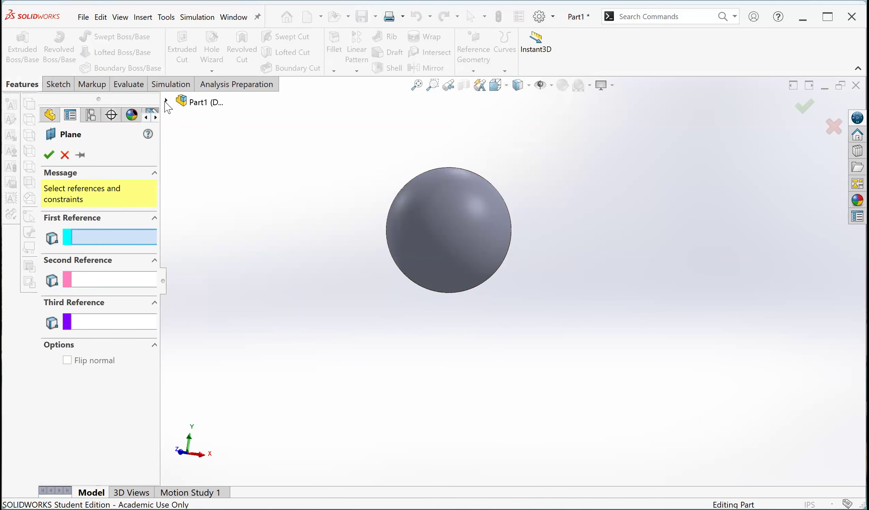
pyautogui.click(193, 105)
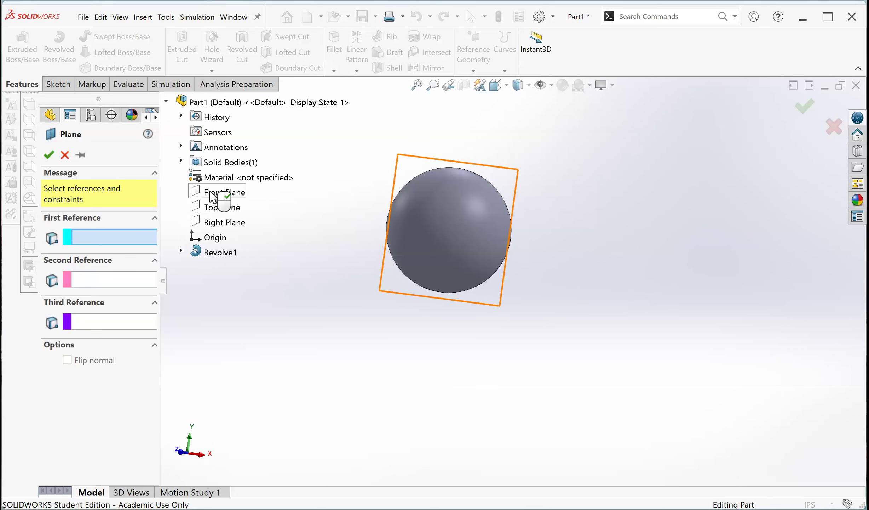
pyautogui.moveTo(511, 253); pyautogui.dragTo(491, 290, button='middle')
pyautogui.scroll(4, 491, 289)
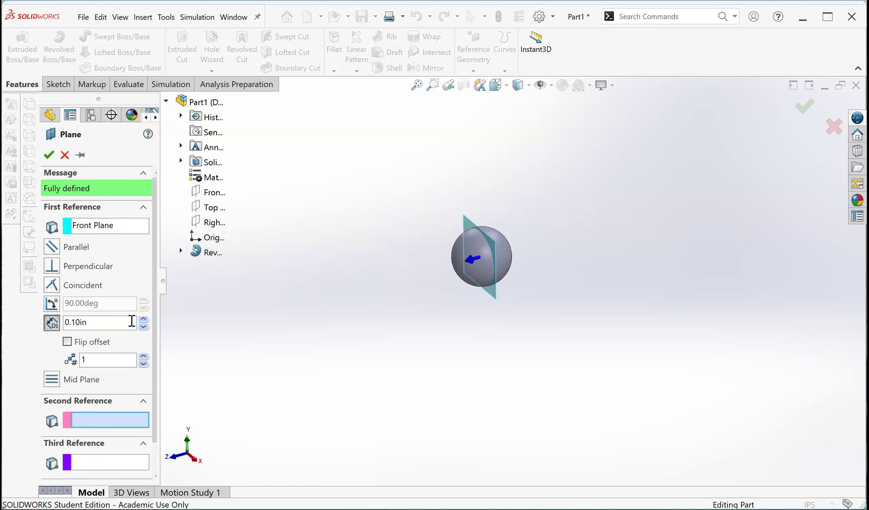
pyautogui.moveTo(124, 324); pyautogui.dragTo(35, 328)
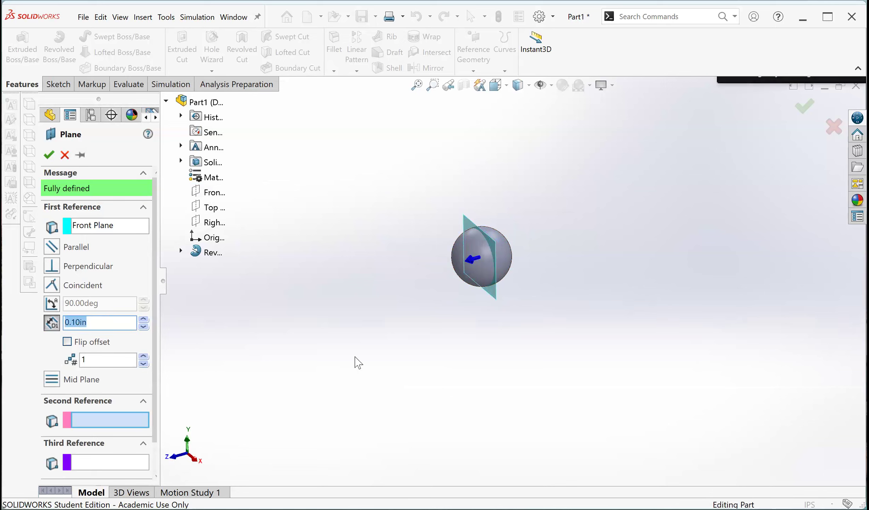
pyautogui.write('2')
pyautogui.press('Return')
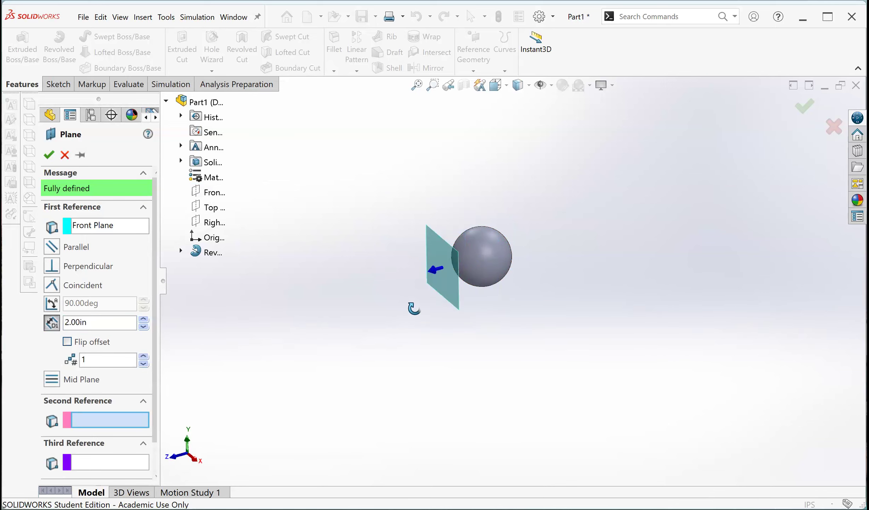
pyautogui.scroll(-3, 465, 285)
pyautogui.moveTo(473, 285); pyautogui.dragTo(511, 218, button='middle')
pyautogui.click(49, 155)
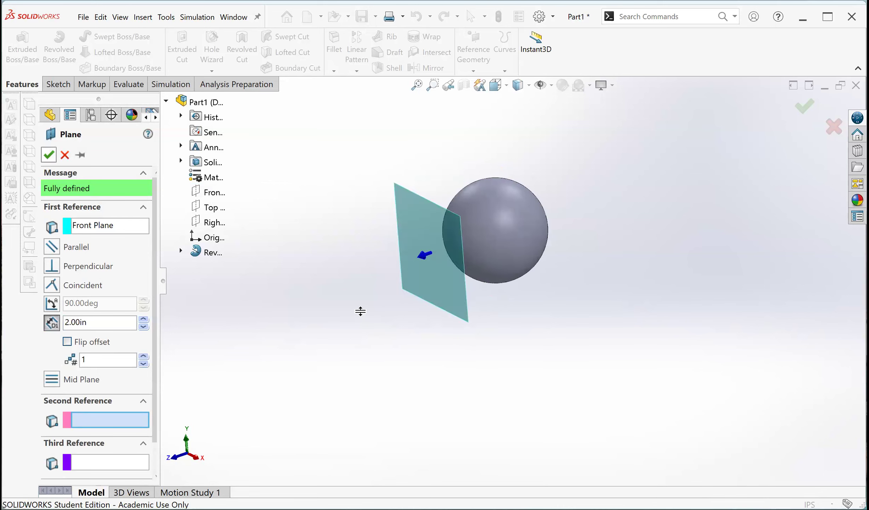
# Start a sketch on the offset plane and draw a vertical centerline from the sphere's top to its bottom, about 2.65 in long
pyautogui.click(15, 61)
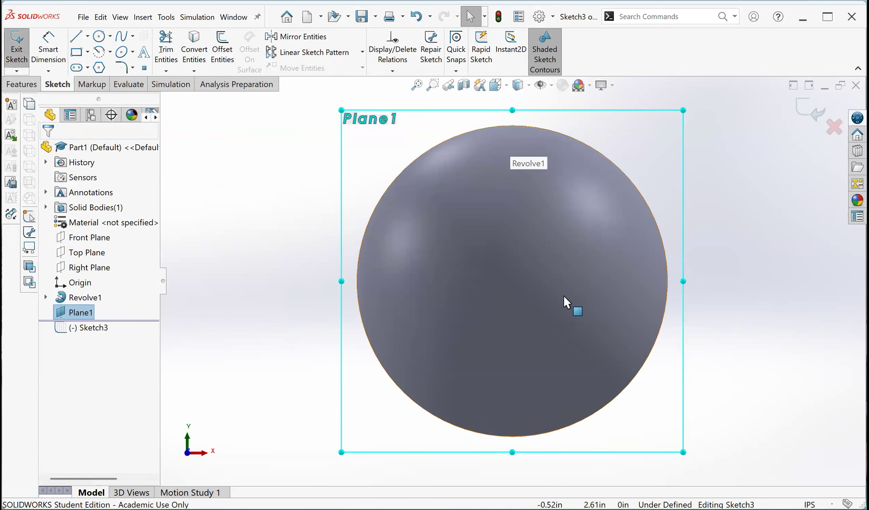
pyautogui.scroll(2, 537, 286)
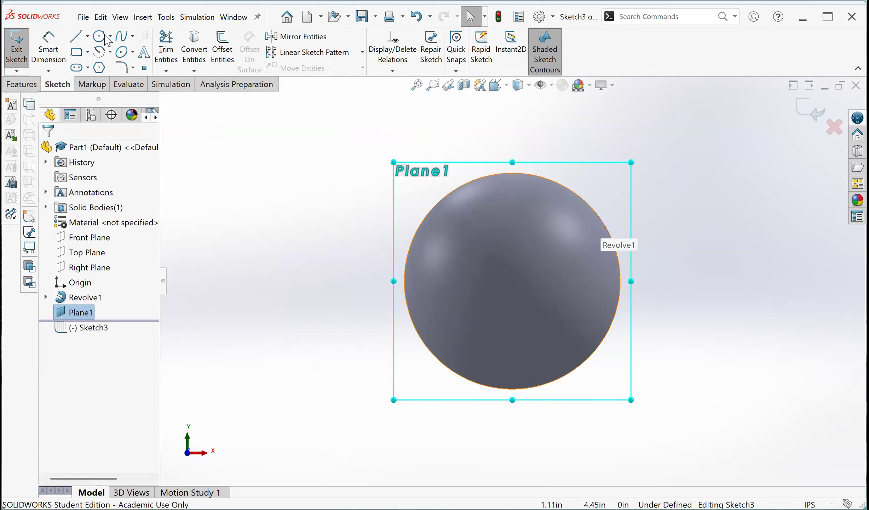
pyautogui.click(89, 40)
pyautogui.click(78, 62)
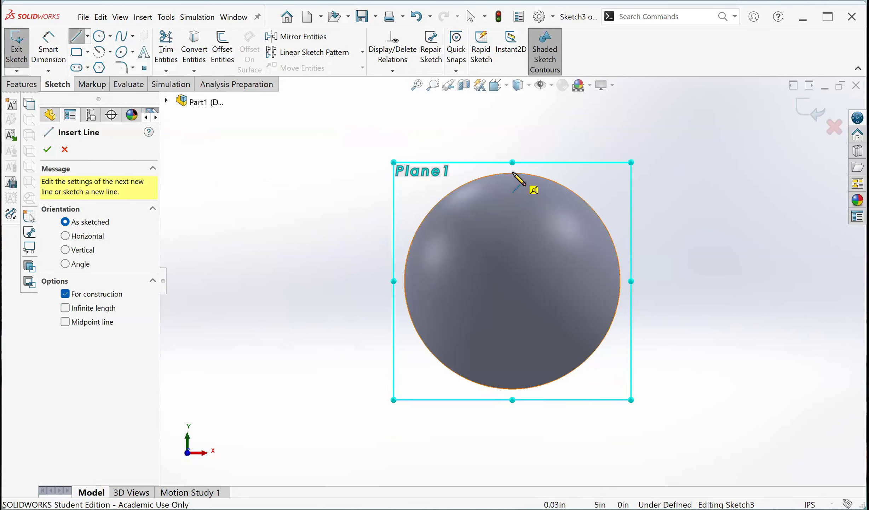
pyautogui.click(512, 173)
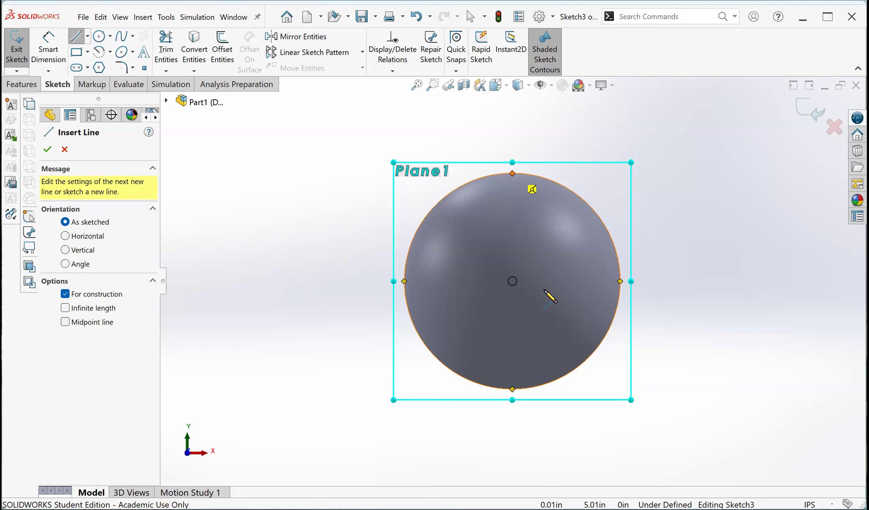
pyautogui.click(512, 388)
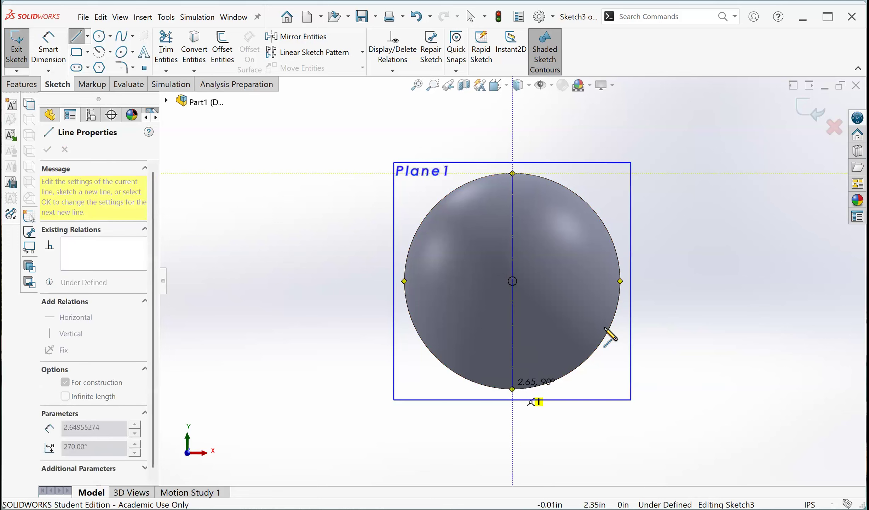
pyautogui.press('Escape')
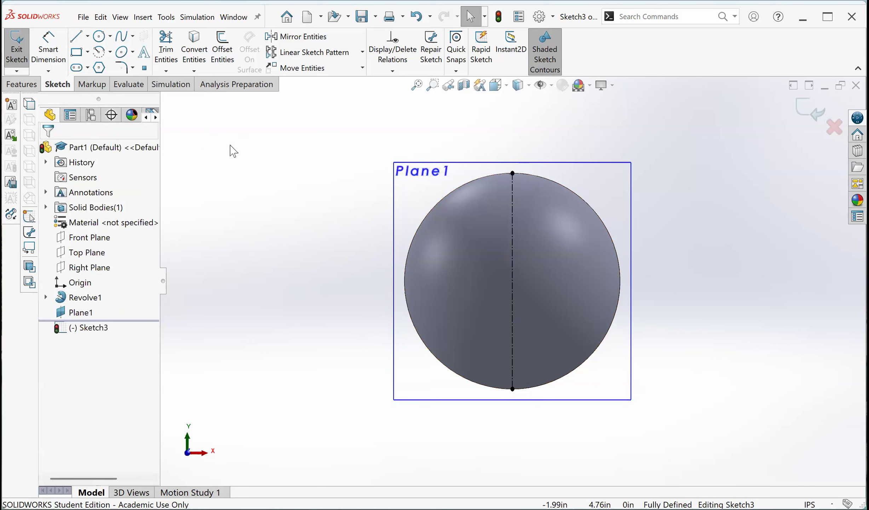
# Sketch a horizontal straight slot from the centerline's midpoint past the sphere's +X side, about 2.74 in between centers and 1.45 in wide
pyautogui.click(78, 67)
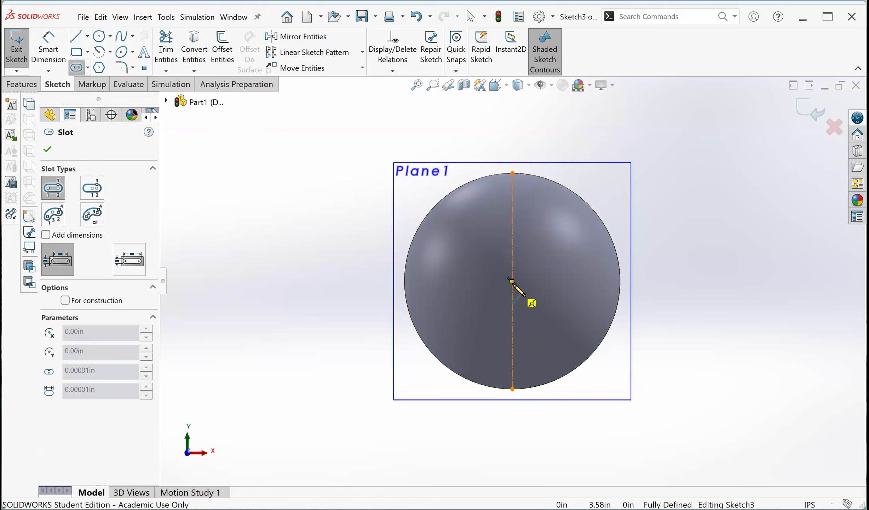
pyautogui.click(512, 280)
pyautogui.scroll(3, 638, 303)
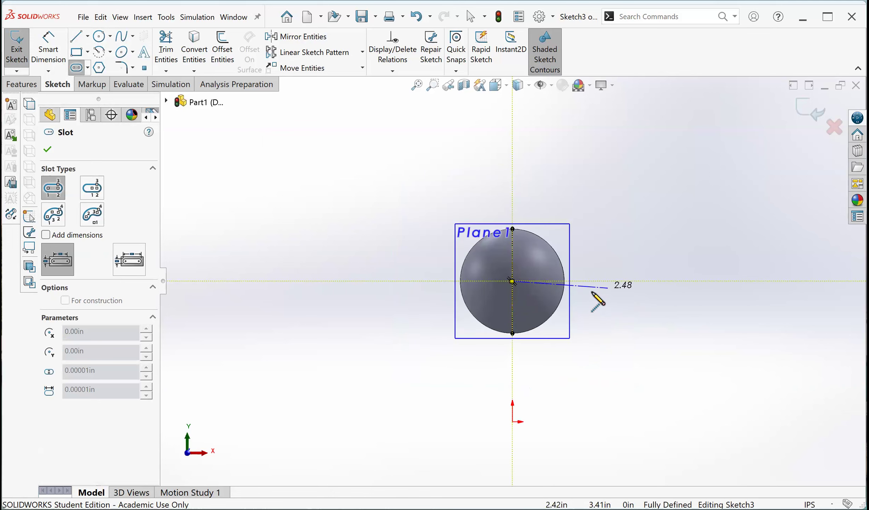
pyautogui.scroll(-3, 598, 297)
pyautogui.click(593, 284)
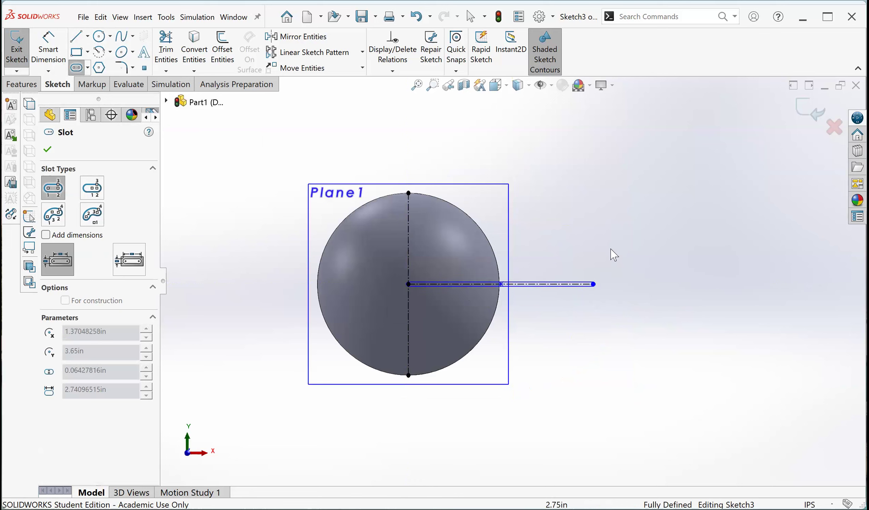
pyautogui.click(629, 252)
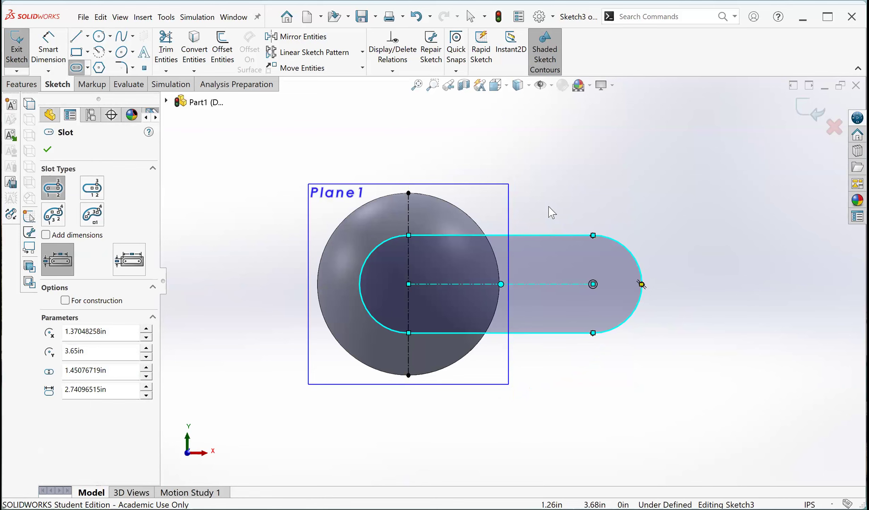
pyautogui.press('Escape')
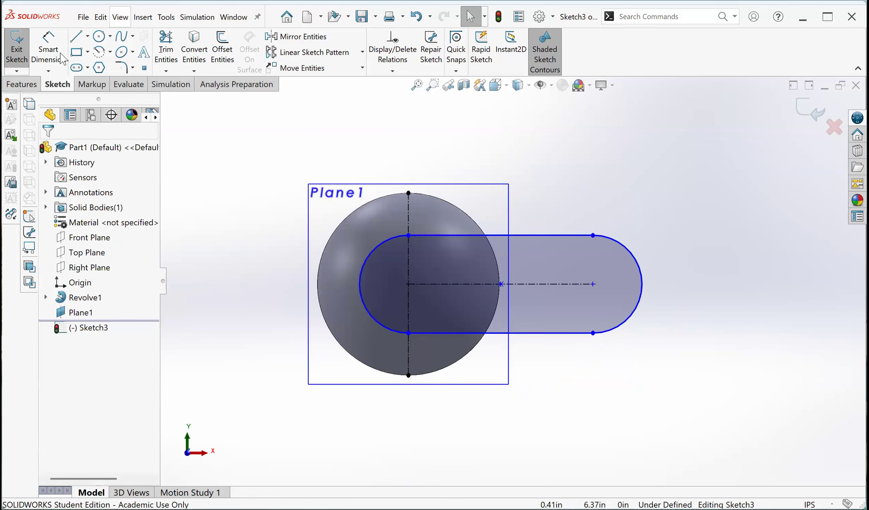
# Dimension the slot's straight upper edge at 2.5 in
pyautogui.click(554, 235)
pyautogui.click(525, 153)
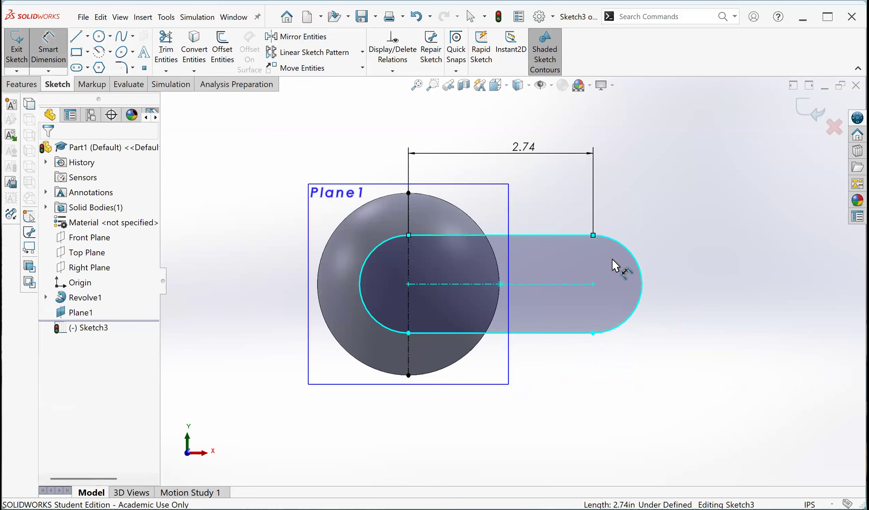
pyautogui.write('2.5')
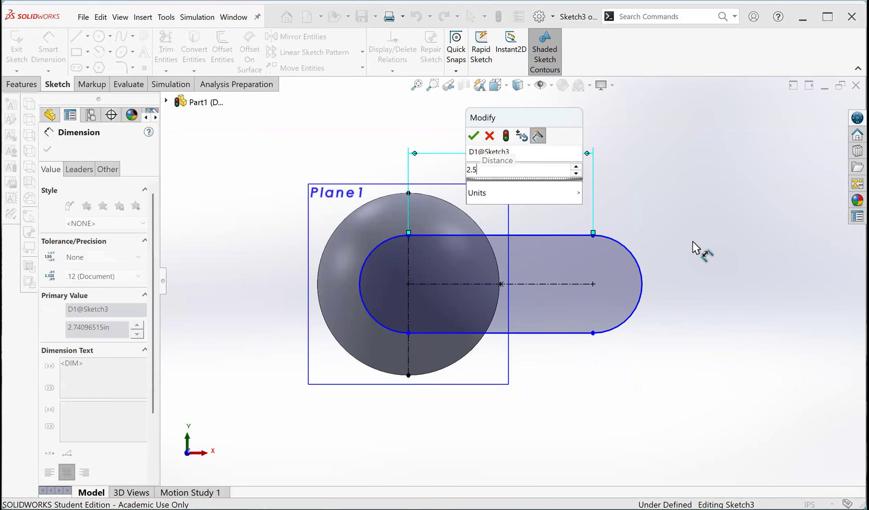
pyautogui.press('Return')
# Dimension the radius of the slot's outer end arc at 1 in and exit the sketch
pyautogui.click(620, 259)
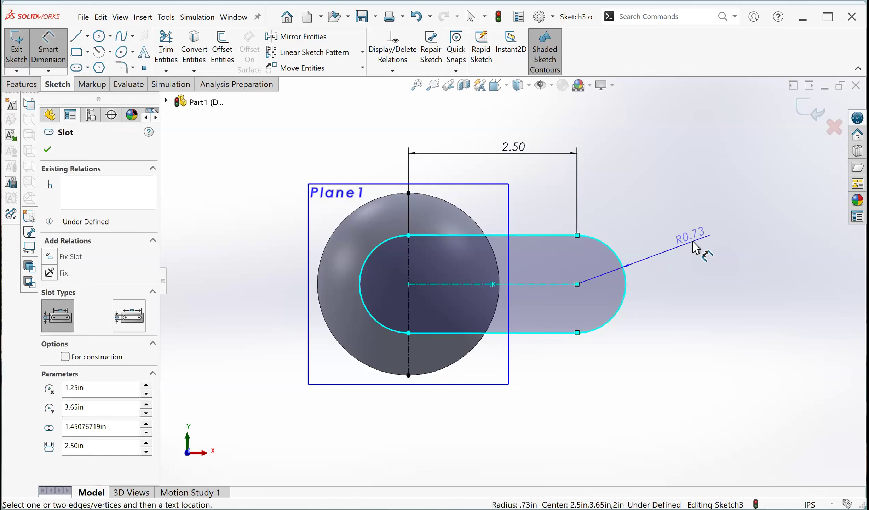
pyautogui.click(693, 241)
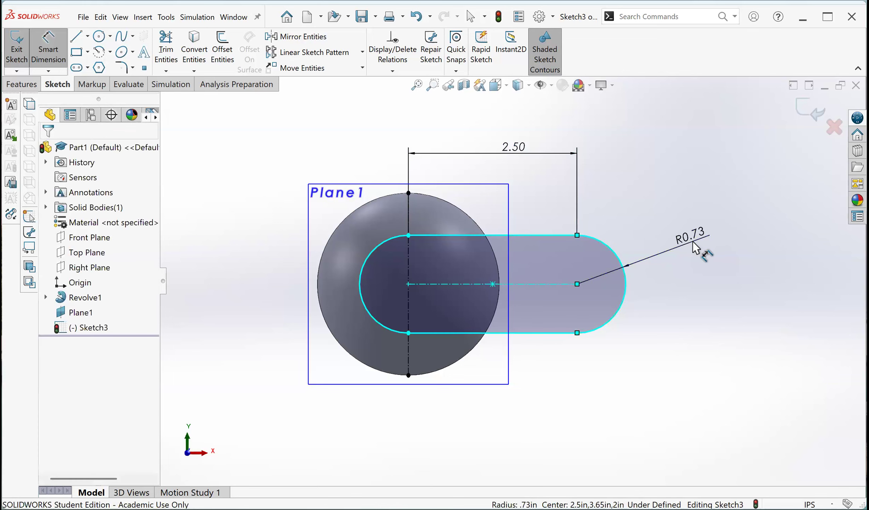
pyautogui.write('1')
pyautogui.press('Return')
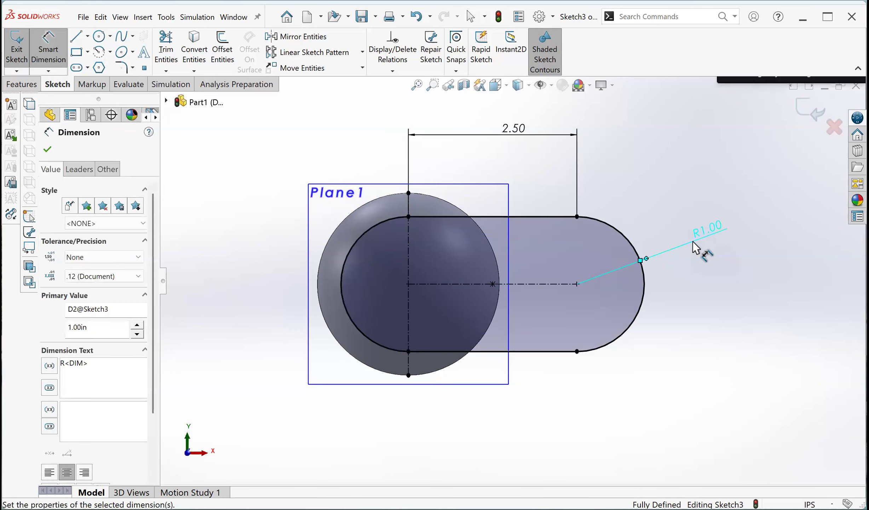
pyautogui.click(811, 109)
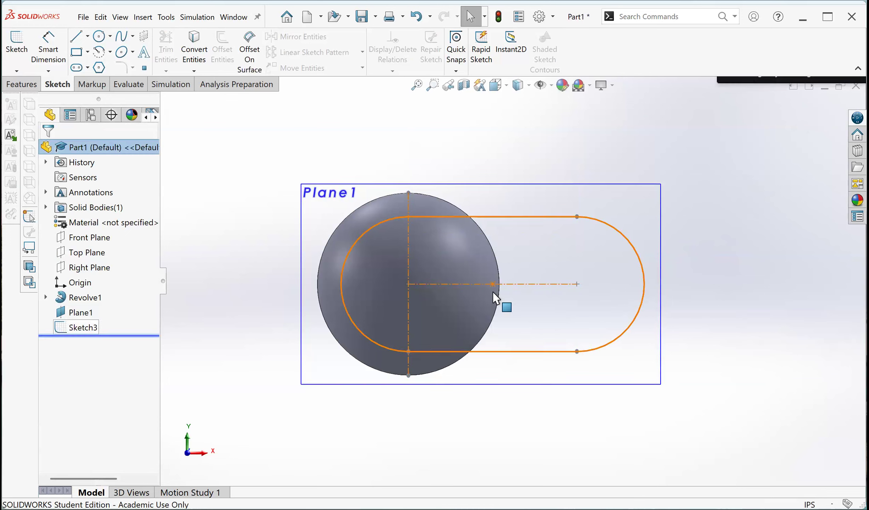
# Create a projection split line that projects the slot sketch onto the sphere's face in both directions
pyautogui.scroll(3, 489, 252)
pyautogui.moveTo(489, 252); pyautogui.dragTo(457, 247, button='middle')
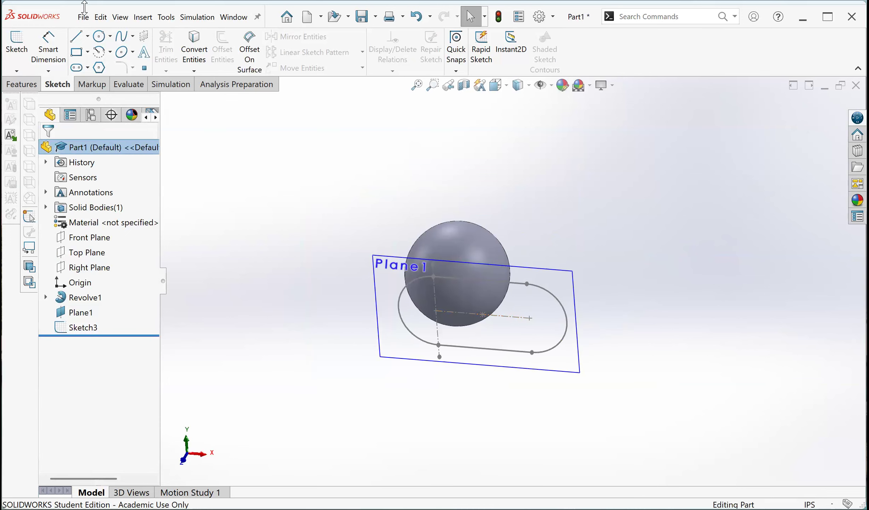
pyautogui.click(143, 17)
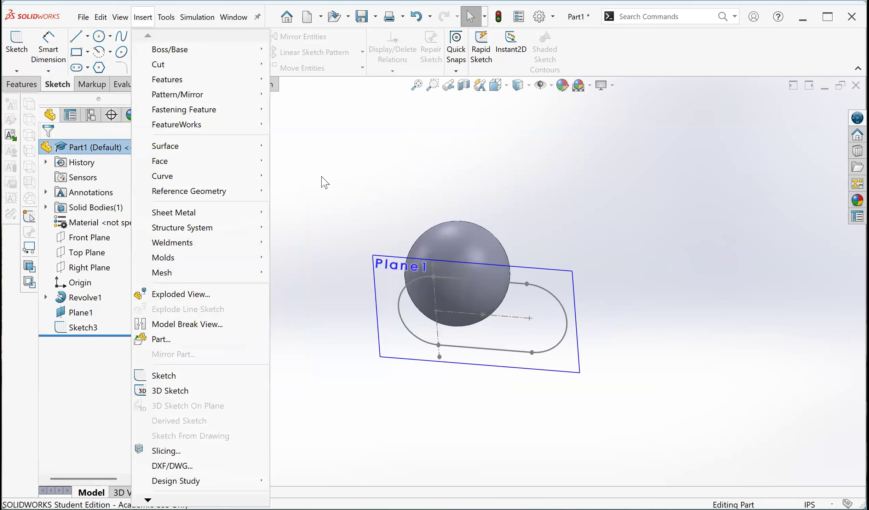
pyautogui.moveTo(177, 176)
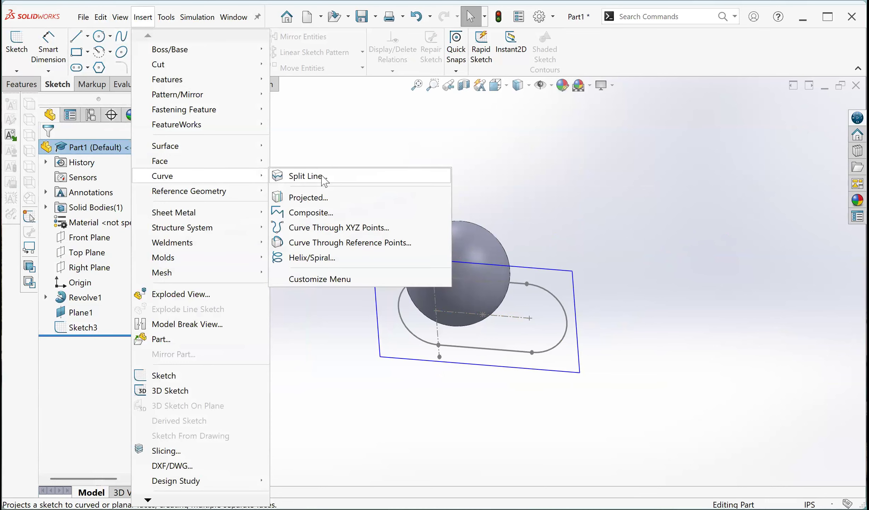
pyautogui.click(308, 176)
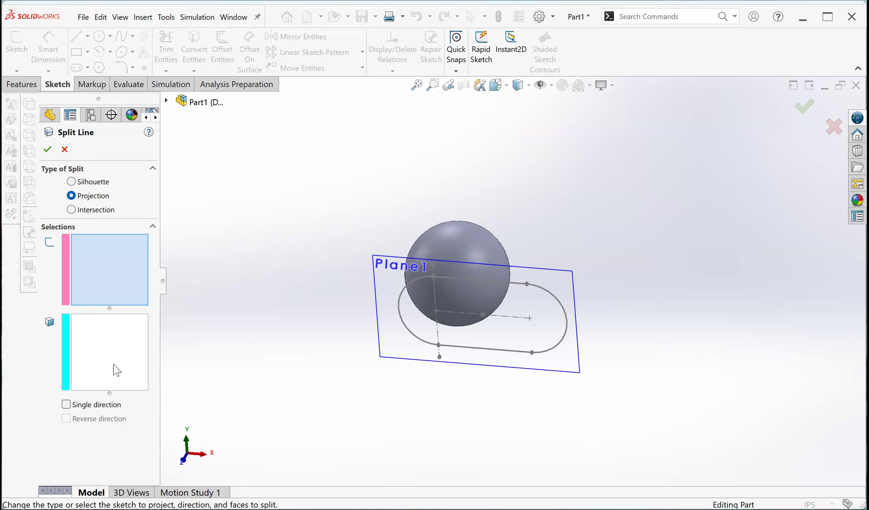
pyautogui.click(568, 316)
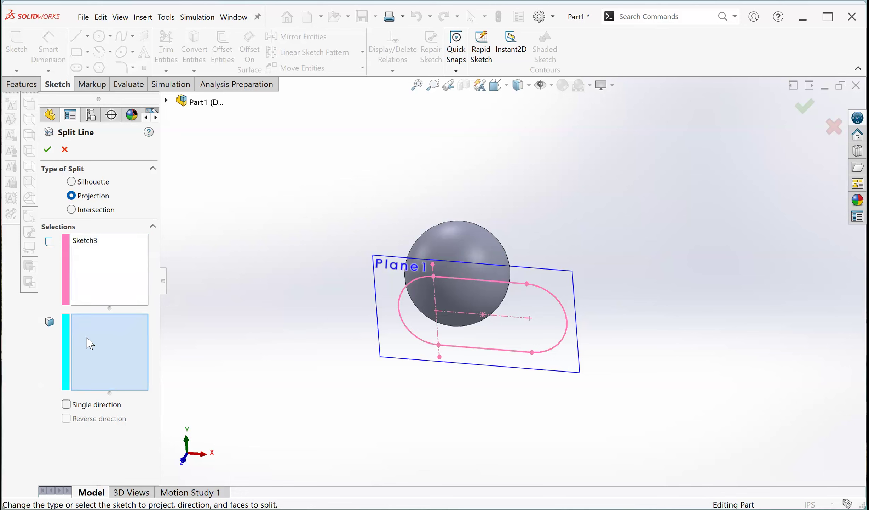
pyautogui.click(480, 250)
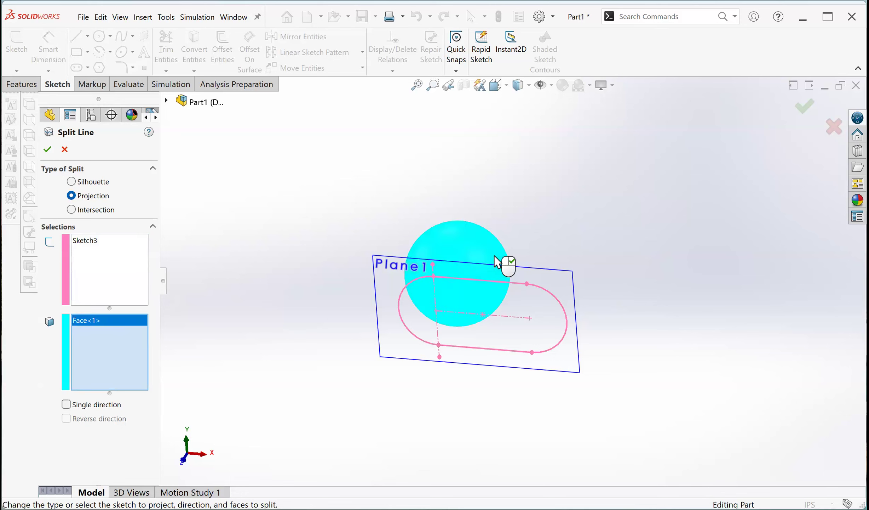
pyautogui.moveTo(568, 370)
pyautogui.mouseDown(button='middle')
pyautogui.moveTo(459, 314)
pyautogui.moveTo(508, 326)
pyautogui.moveTo(497, 249)
pyautogui.mouseUp(button='middle')
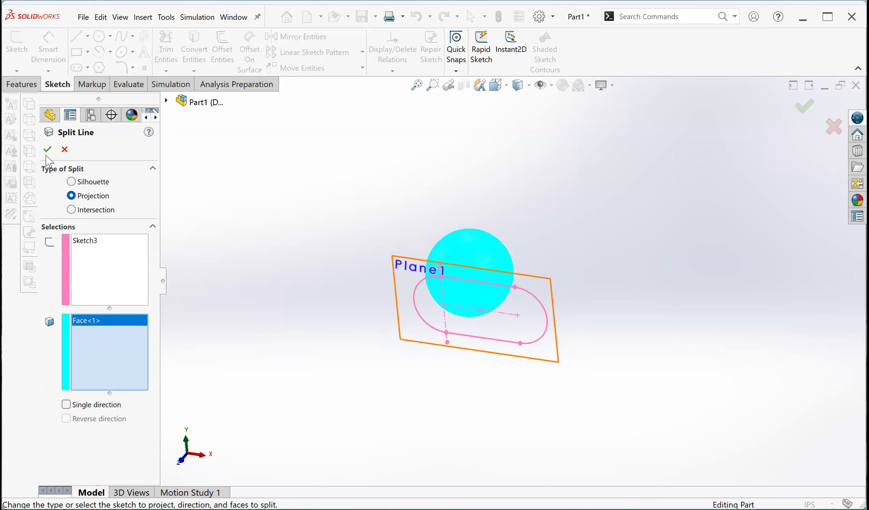
pyautogui.press('Return')
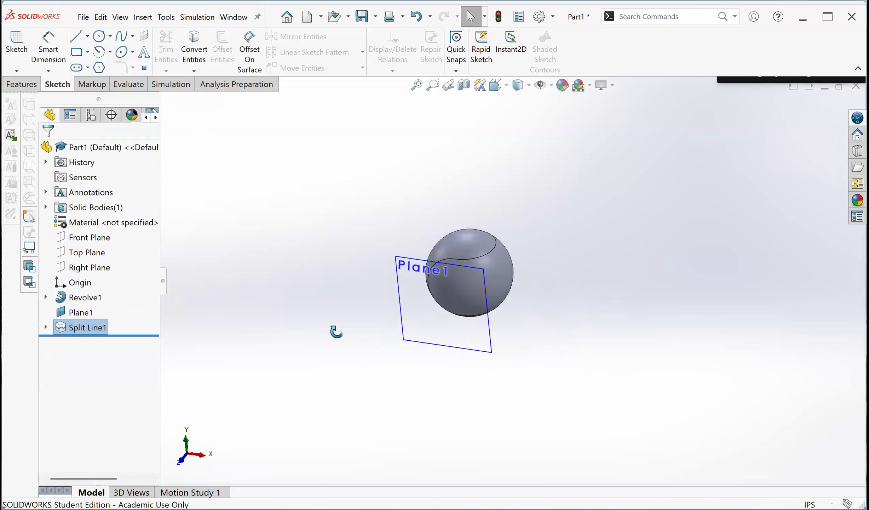
# Inspect how the split line divides the sphere, selecting its separate faces from different angles
pyautogui.moveTo(340, 330); pyautogui.dragTo(452, 333, button='middle')
pyautogui.moveTo(518, 302); pyautogui.dragTo(495, 295, button='middle')
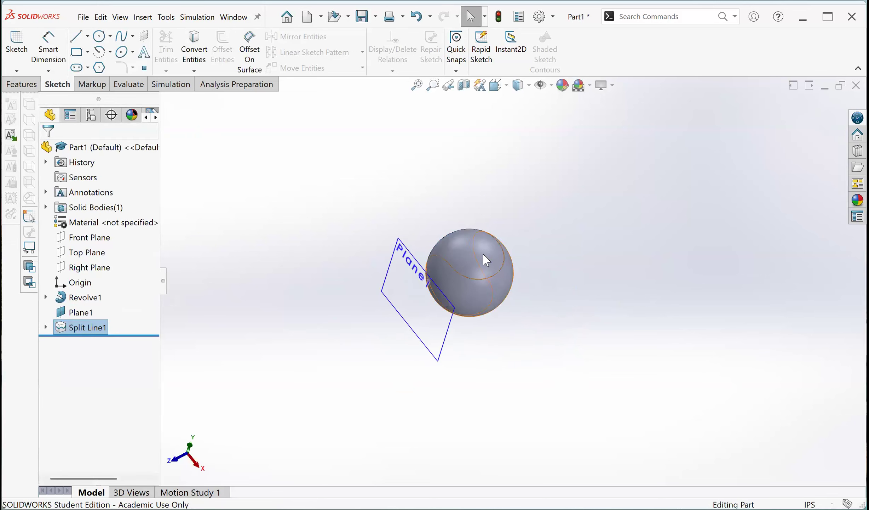
pyautogui.click(500, 295)
pyautogui.moveTo(391, 346); pyautogui.dragTo(451, 303, button='middle')
pyautogui.click(459, 295)
pyautogui.moveTo(542, 283); pyautogui.dragTo(457, 245, button='middle')
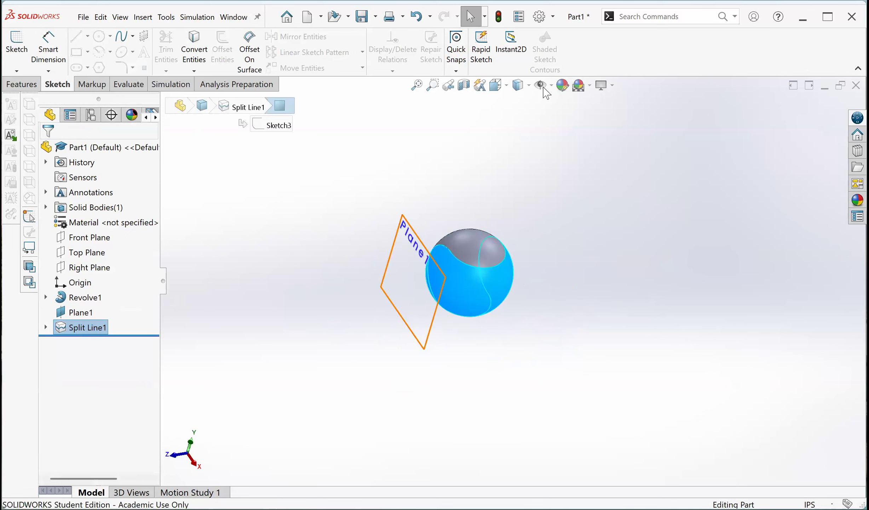
# Clear the face selection, hide all reference item types including the offset plane, and examine the seam curve up close
pyautogui.click(560, 290)
pyautogui.moveTo(560, 290); pyautogui.dragTo(551, 241, button='middle')
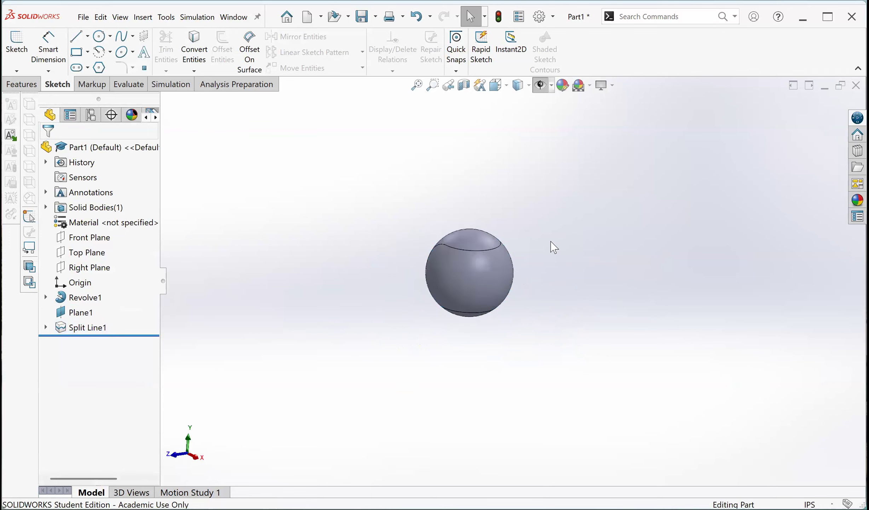
pyautogui.scroll(-6, 479, 269)
pyautogui.moveTo(461, 199); pyautogui.dragTo(481, 229, button='middle')
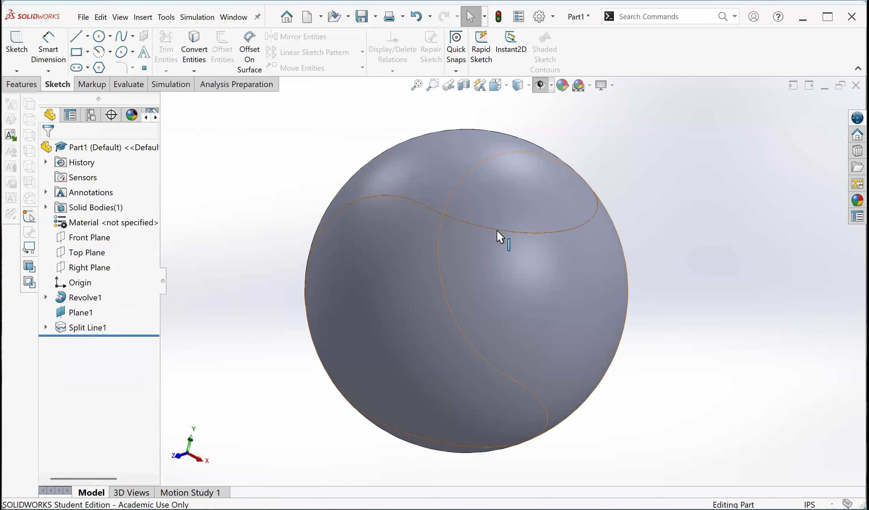
# Select separate segments of the seam curve to examine how it is divided into edges, and clear the selection
pyautogui.click(498, 229)
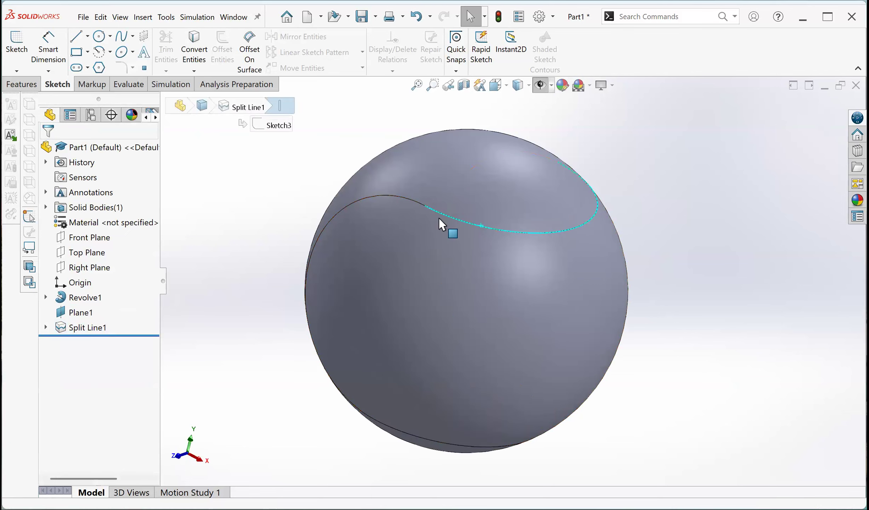
pyautogui.click(397, 197)
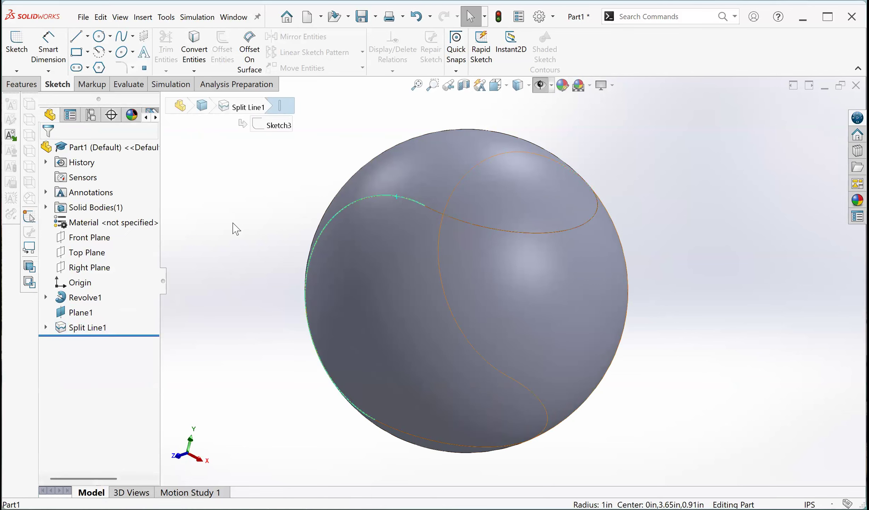
pyautogui.click(335, 241)
pyautogui.press('Escape')
pyautogui.click(22, 84)
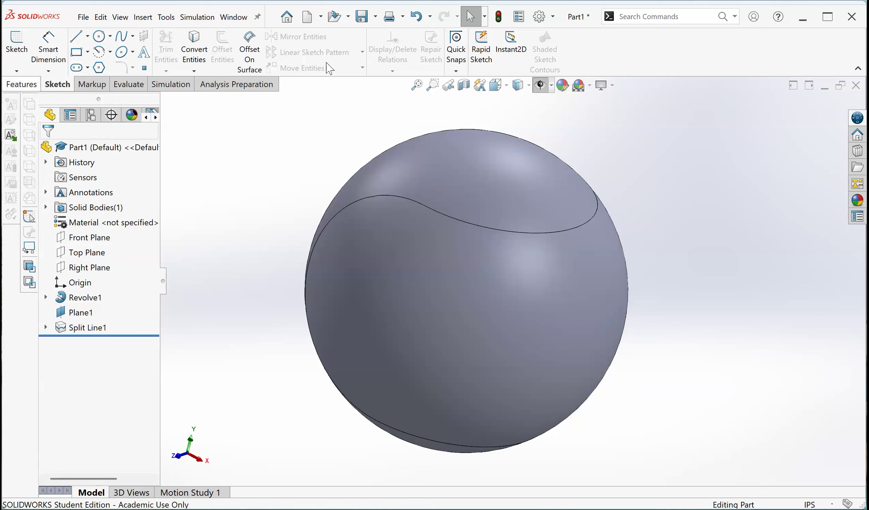
pyautogui.click(291, 37)
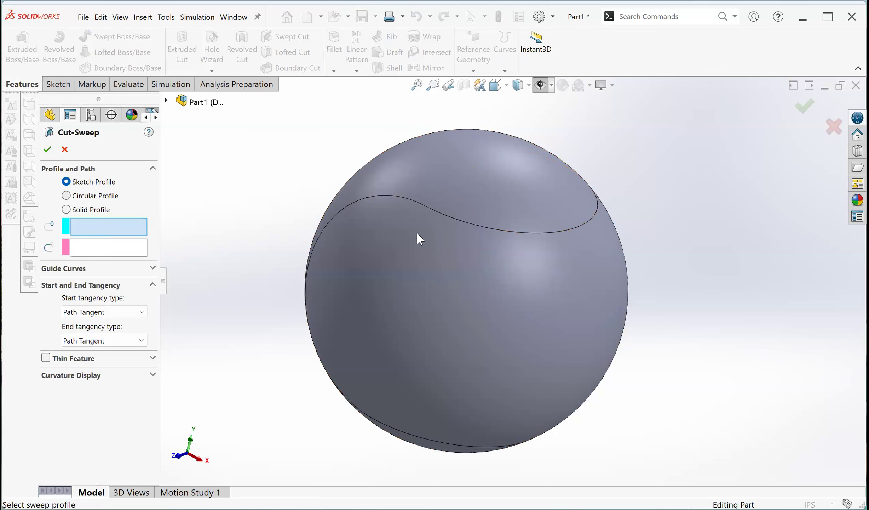
pyautogui.click(66, 196)
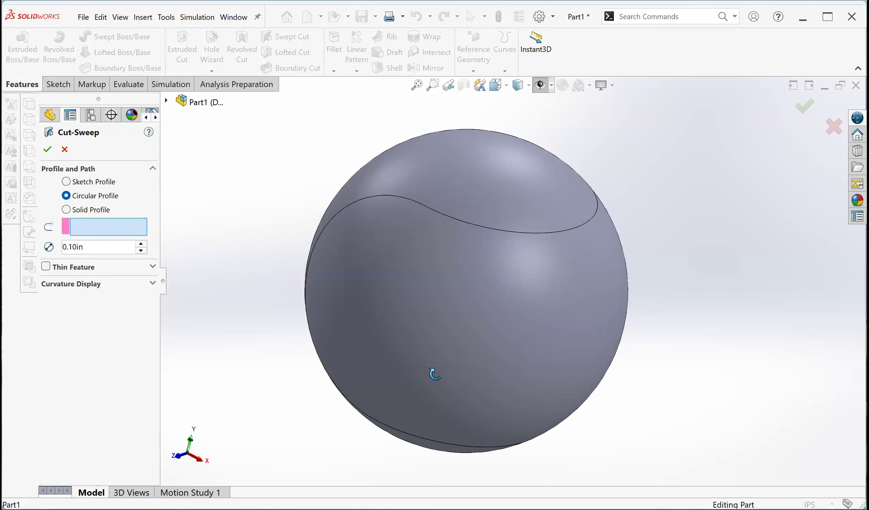
pyautogui.click(368, 445)
pyautogui.moveTo(379, 458); pyautogui.dragTo(380, 348, button='middle')
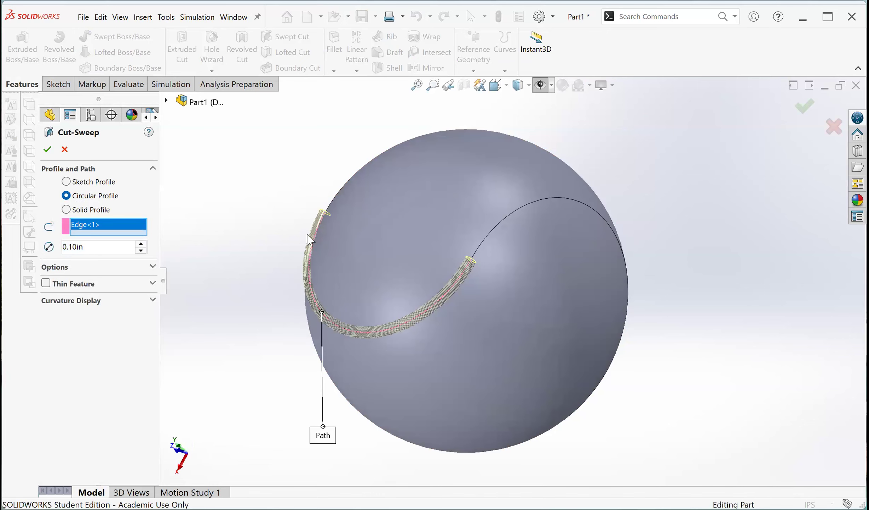
pyautogui.moveTo(389, 263); pyautogui.dragTo(513, 296, button='middle')
pyautogui.scroll(1, 512, 286)
pyautogui.moveTo(444, 267); pyautogui.dragTo(485, 287, button='middle')
pyautogui.moveTo(504, 340); pyautogui.dragTo(567, 343, button='middle')
pyautogui.moveTo(559, 269); pyautogui.dragTo(473, 288, button='middle')
pyautogui.moveTo(568, 196); pyautogui.dragTo(556, 223, button='middle')
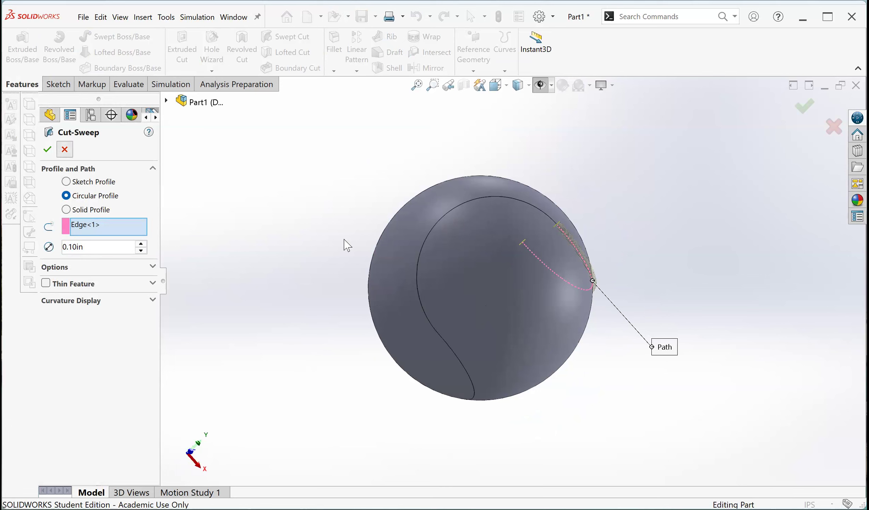
pyautogui.press('Escape')
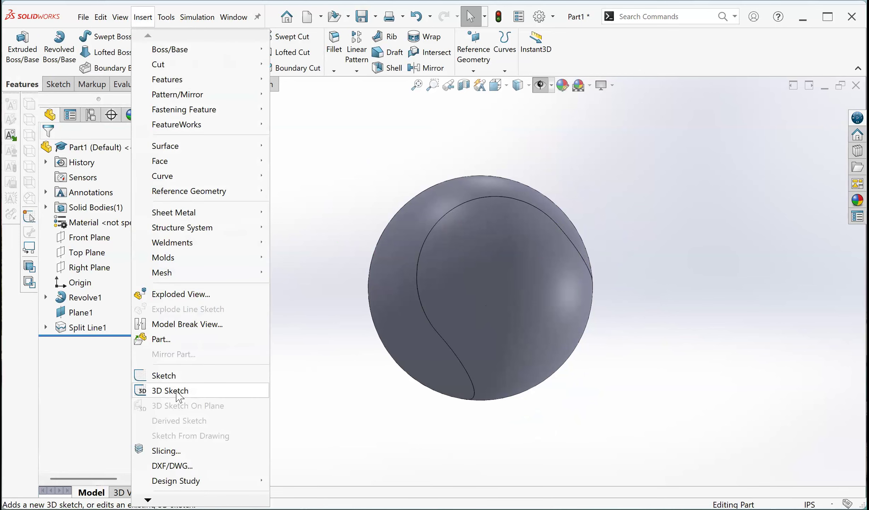
# Create a 3D sketch by converting all the seam's edges around the sphere into it, and exit the sketch
pyautogui.click(177, 392)
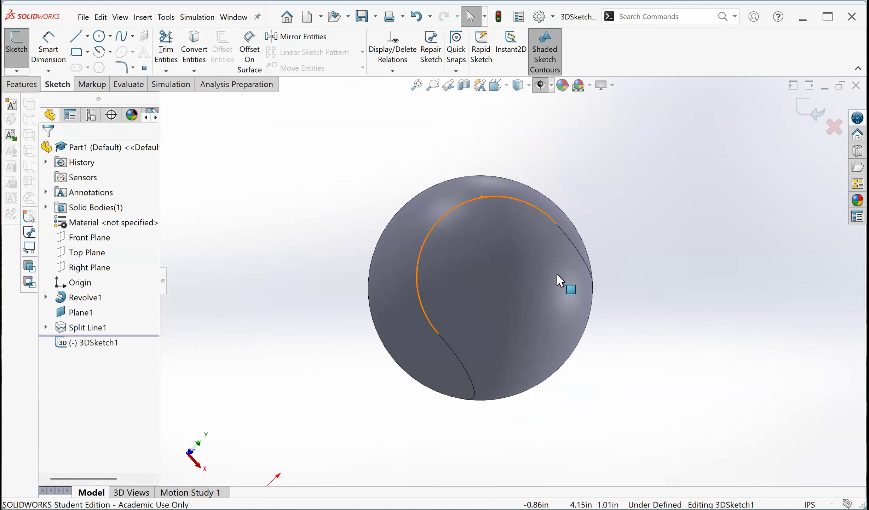
pyautogui.moveTo(542, 299); pyautogui.dragTo(498, 222, button='middle')
pyautogui.moveTo(491, 322); pyautogui.dragTo(415, 326, button='middle')
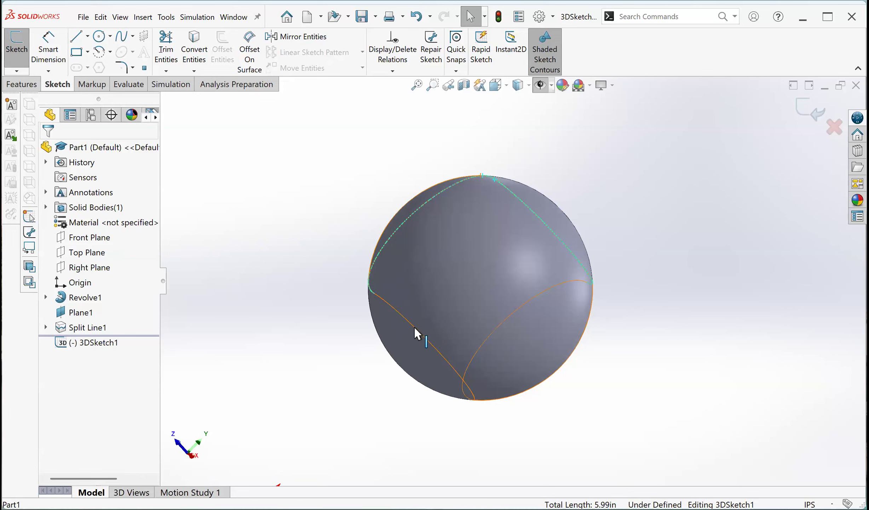
pyautogui.moveTo(520, 374); pyautogui.dragTo(491, 283, button='middle')
pyautogui.moveTo(476, 188)
pyautogui.mouseDown(button='middle')
pyautogui.moveTo(476, 376)
pyautogui.moveTo(369, 434)
pyautogui.moveTo(446, 212)
pyautogui.moveTo(467, 250)
pyautogui.moveTo(447, 205)
pyautogui.moveTo(393, 216)
pyautogui.moveTo(354, 184)
pyautogui.mouseUp(button='middle')
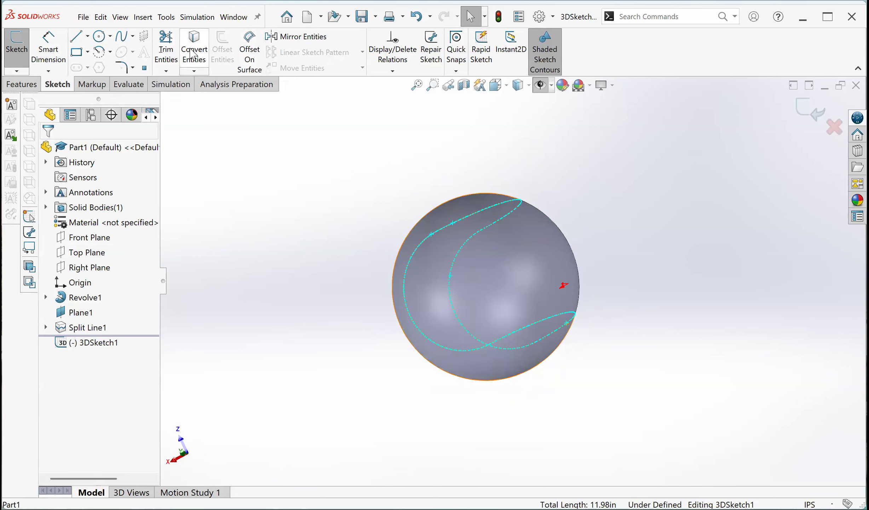
pyautogui.moveTo(344, 241)
pyautogui.mouseDown(button='middle')
pyautogui.moveTo(425, 203)
pyautogui.moveTo(380, 432)
pyautogui.moveTo(342, 249)
pyautogui.moveTo(489, 305)
pyautogui.mouseUp(button='middle')
pyautogui.moveTo(460, 355)
pyautogui.mouseDown(button='middle')
pyautogui.moveTo(524, 266)
pyautogui.moveTo(779, 196)
pyautogui.mouseUp(button='middle')
pyautogui.click(802, 101)
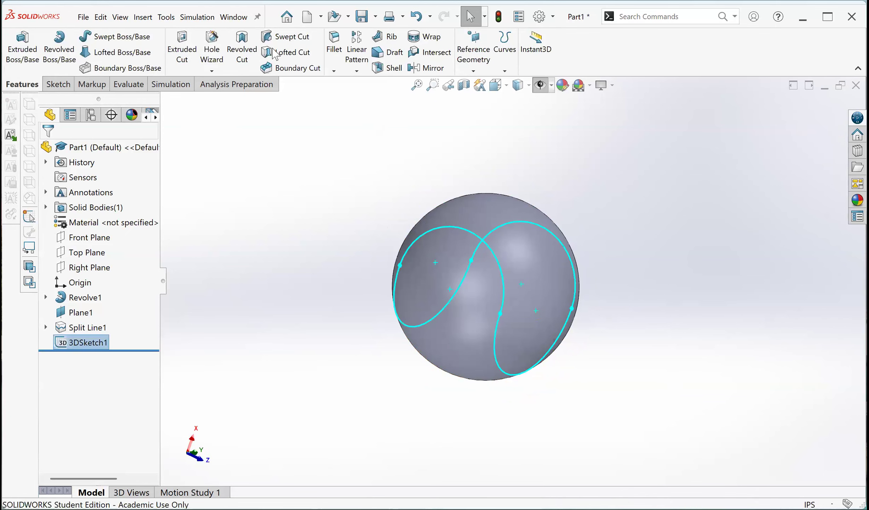
pyautogui.press('Escape')
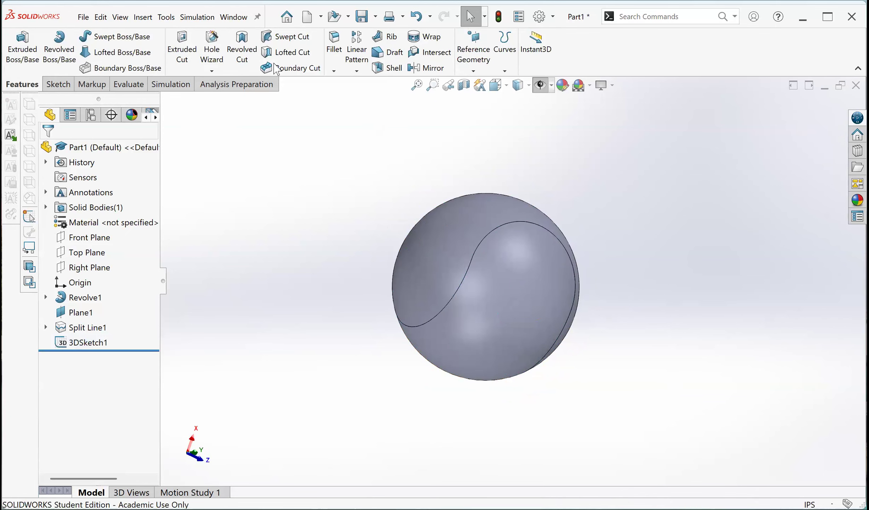
# Cut a groove along the seam with a circular-profile swept cut of 0.10 in diameter, using the 3D sketch as the path
pyautogui.click(288, 41)
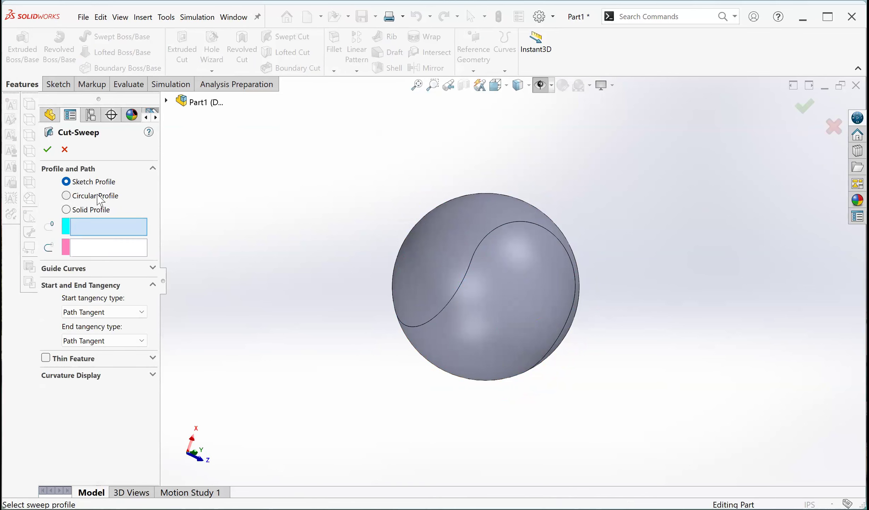
pyautogui.click(101, 198)
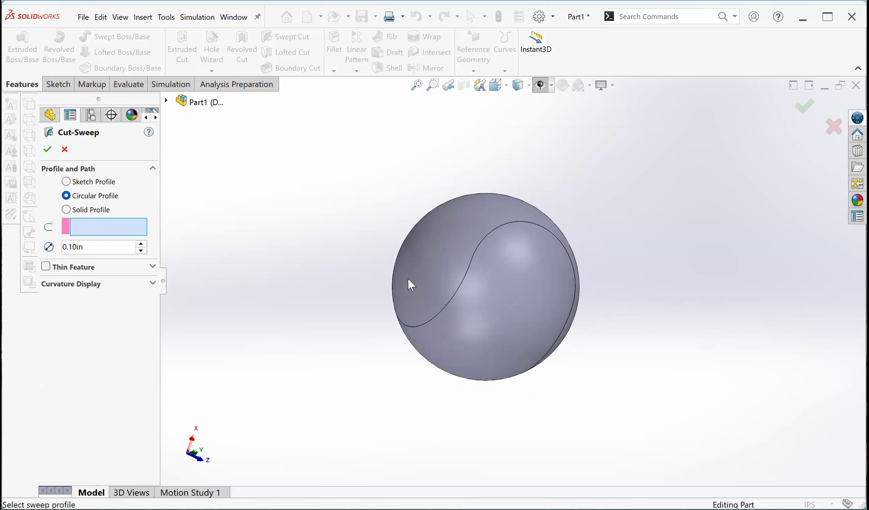
pyautogui.rightClick(117, 223)
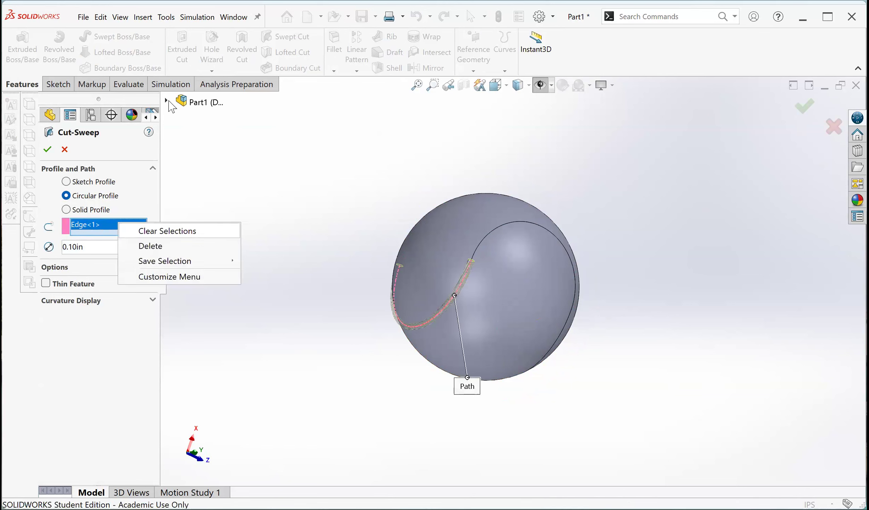
pyautogui.click(166, 99)
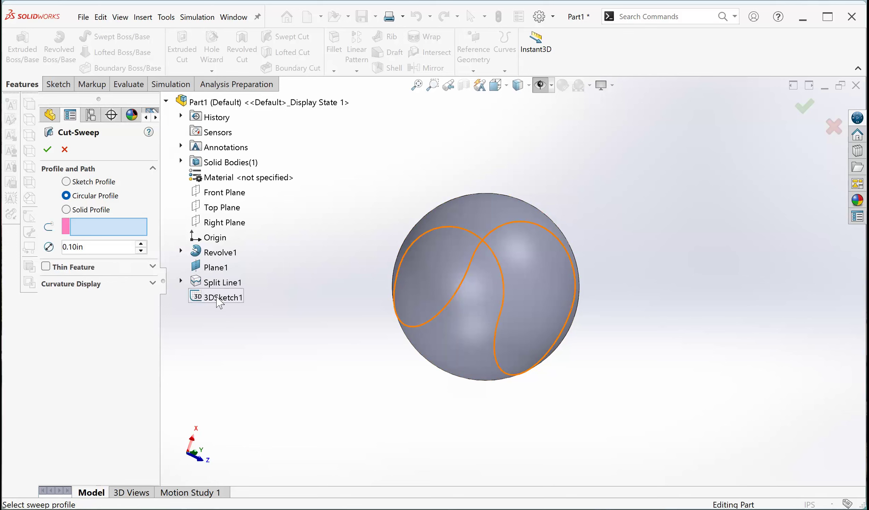
pyautogui.click(220, 297)
pyautogui.moveTo(566, 128); pyautogui.dragTo(479, 200, button='middle')
pyautogui.scroll(-4, 516, 188)
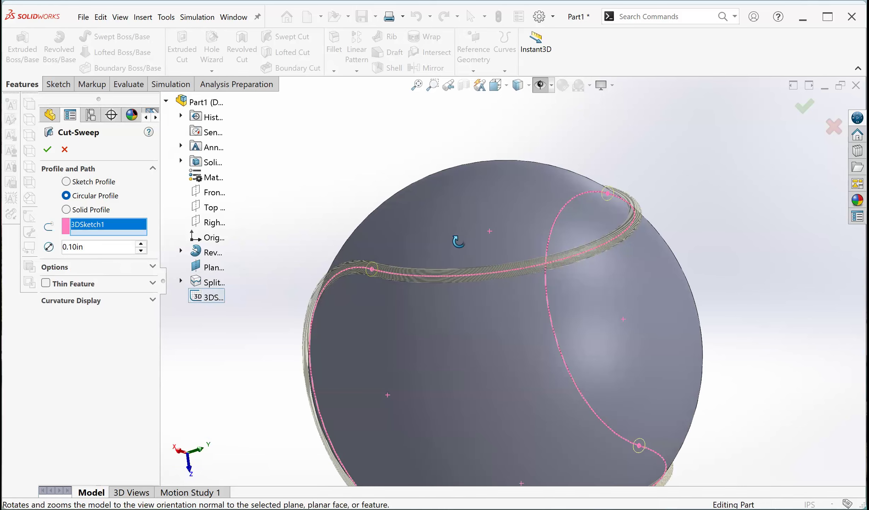
pyautogui.click(51, 149)
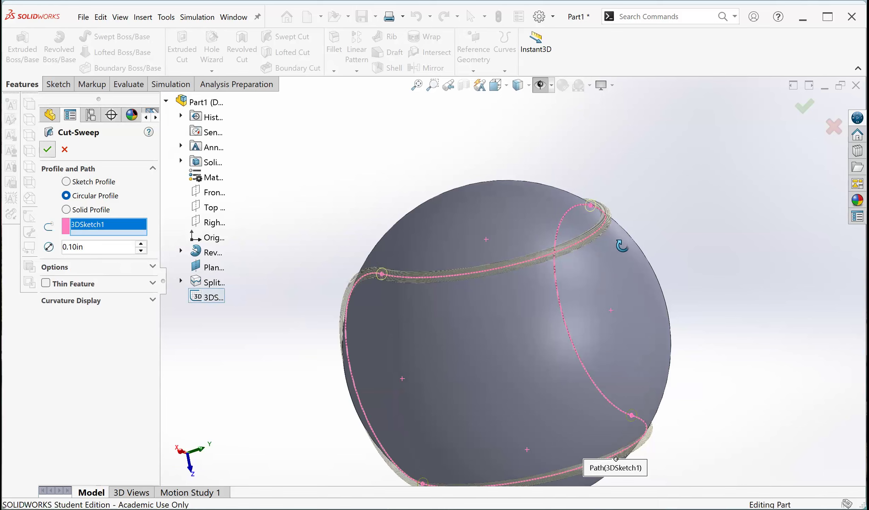
# Fillet the edges of the swept groove's face with a 0.10 in radius and tangent propagation
pyautogui.scroll(4, 656, 264)
pyautogui.moveTo(656, 263); pyautogui.dragTo(513, 257, button='middle')
pyautogui.scroll(-5, 535, 349)
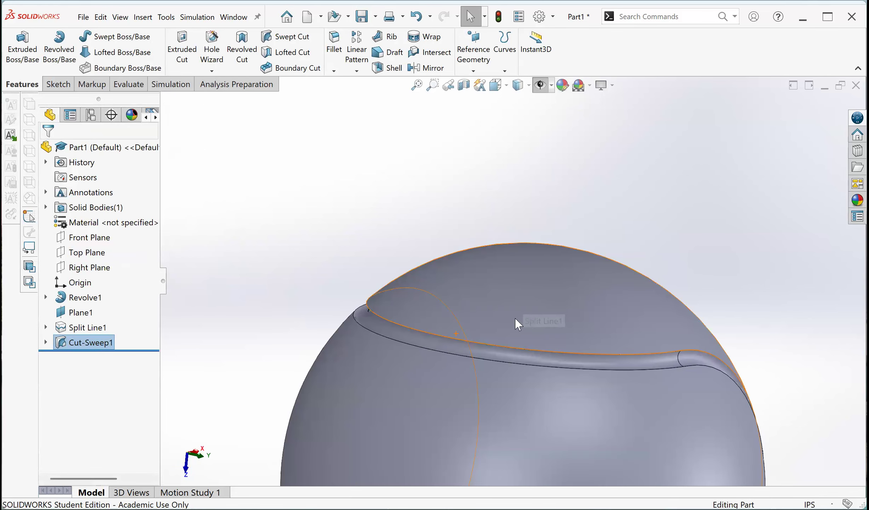
pyautogui.click(525, 341)
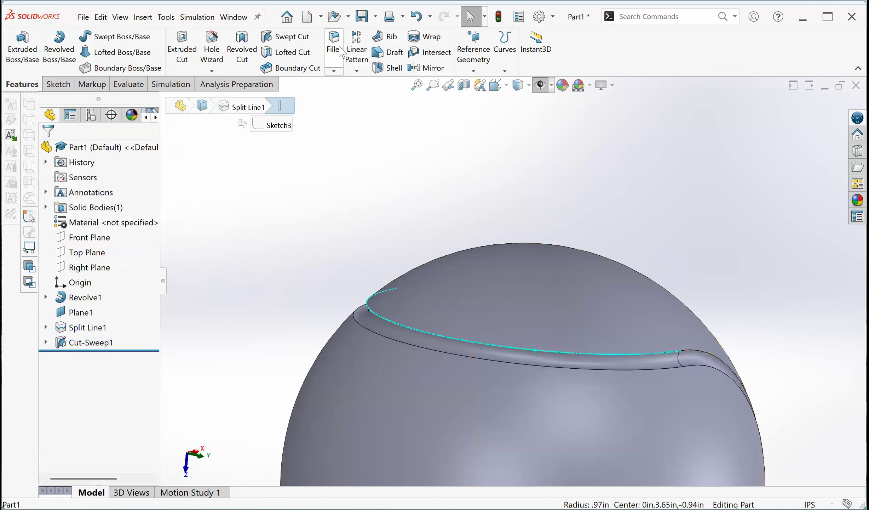
pyautogui.click(407, 169)
pyautogui.click(334, 46)
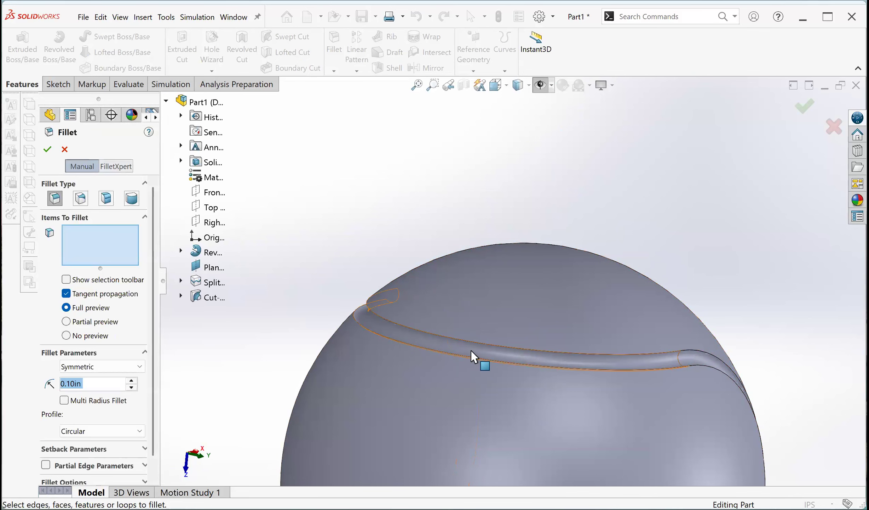
pyautogui.moveTo(452, 323); pyautogui.dragTo(558, 351, button='middle')
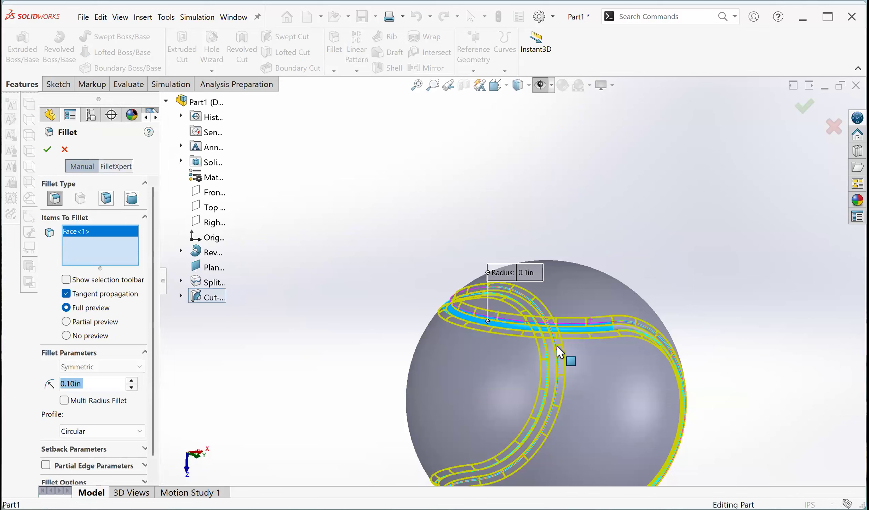
pyautogui.moveTo(483, 353); pyautogui.dragTo(468, 408, button='middle')
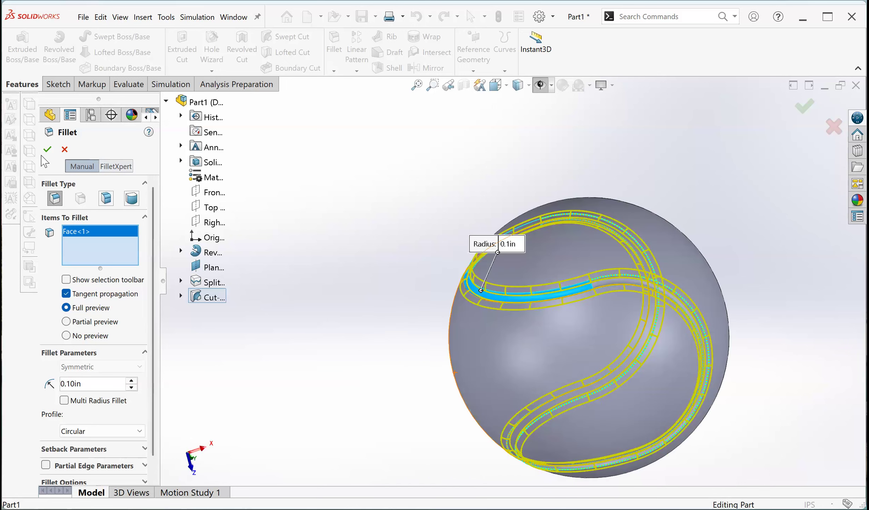
pyautogui.click(48, 149)
# Edit the groove's fillet and set its radius to 0.05 in
pyautogui.moveTo(468, 258)
pyautogui.mouseDown(button='middle')
pyautogui.moveTo(515, 250)
pyautogui.moveTo(475, 245)
pyautogui.mouseUp(button='middle')
pyautogui.moveTo(412, 351); pyautogui.dragTo(391, 359, button='middle')
pyautogui.scroll(1, 392, 359)
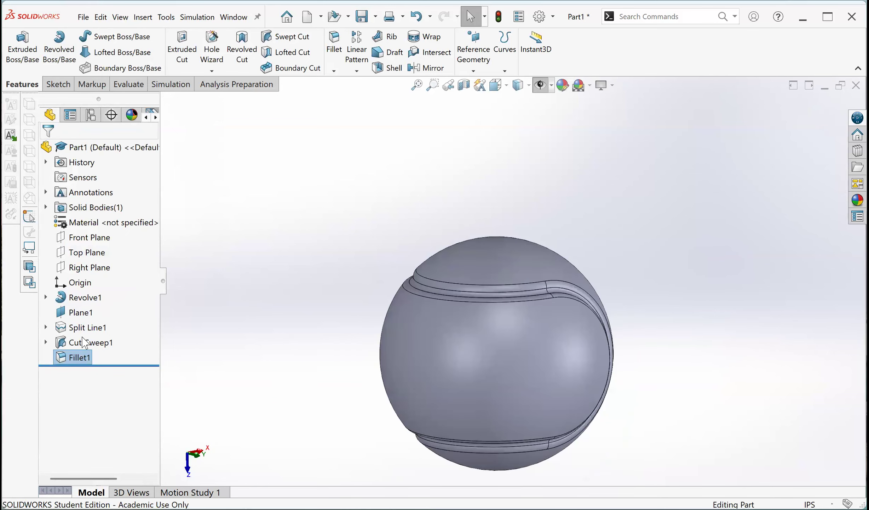
pyautogui.rightClick(77, 357)
pyautogui.click(91, 247)
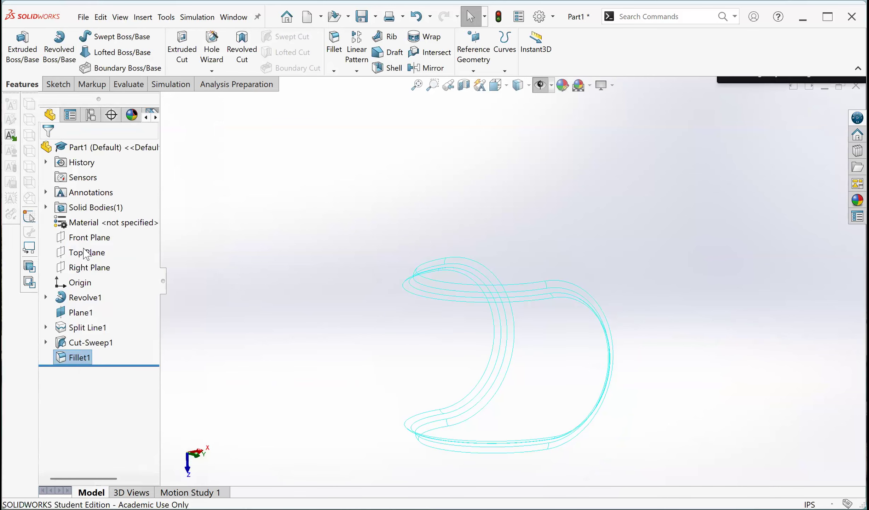
pyautogui.rightClick(76, 358)
pyautogui.click(85, 248)
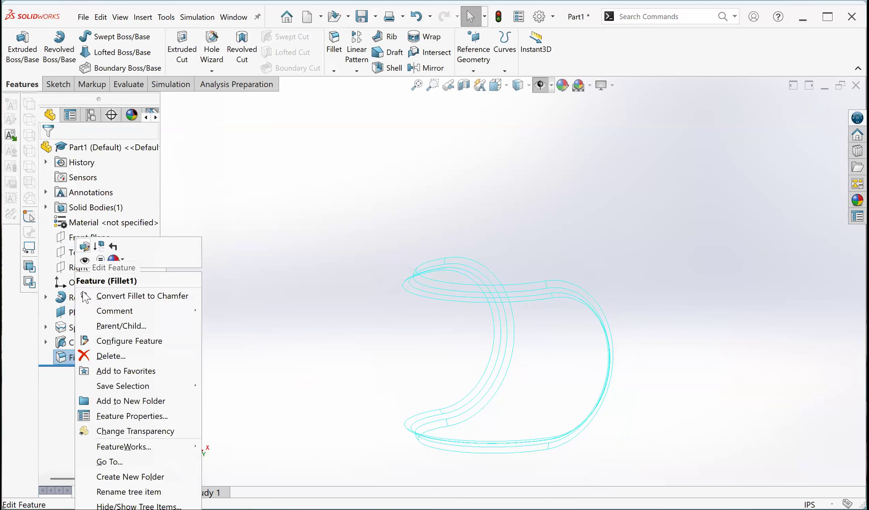
pyautogui.press('BackSpace')
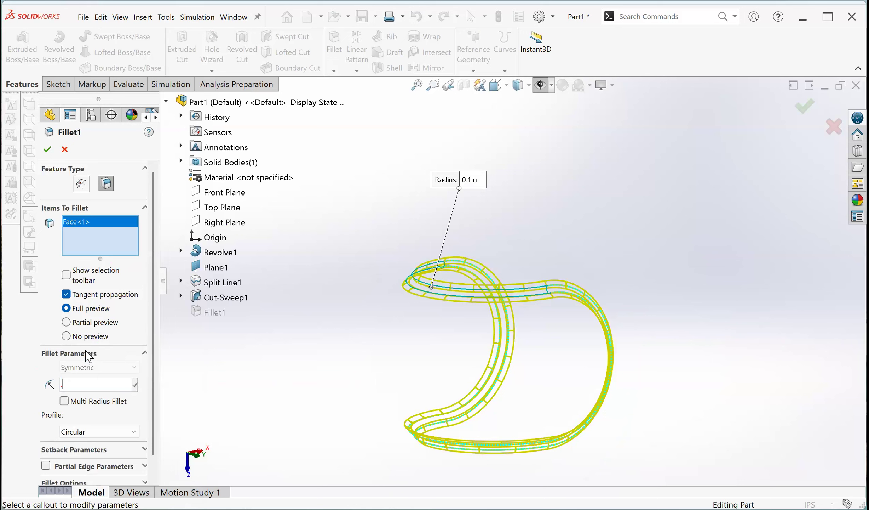
pyautogui.write('.05')
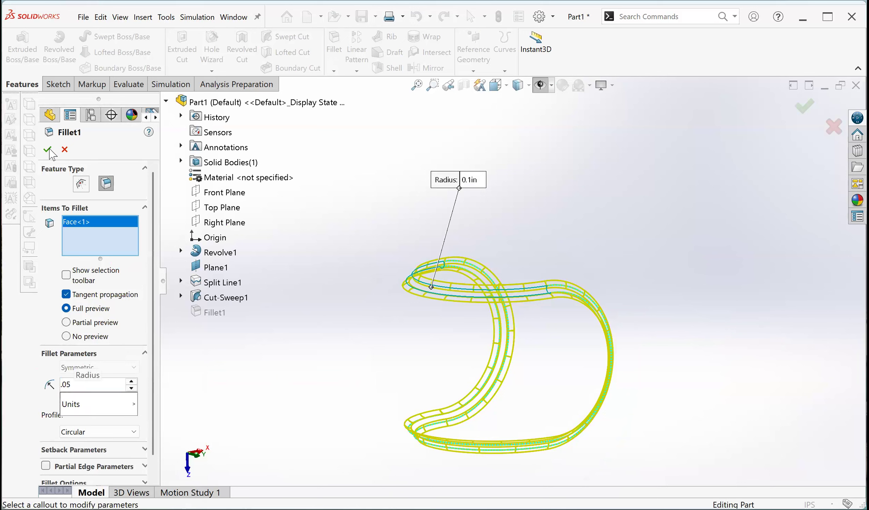
pyautogui.press('Return')
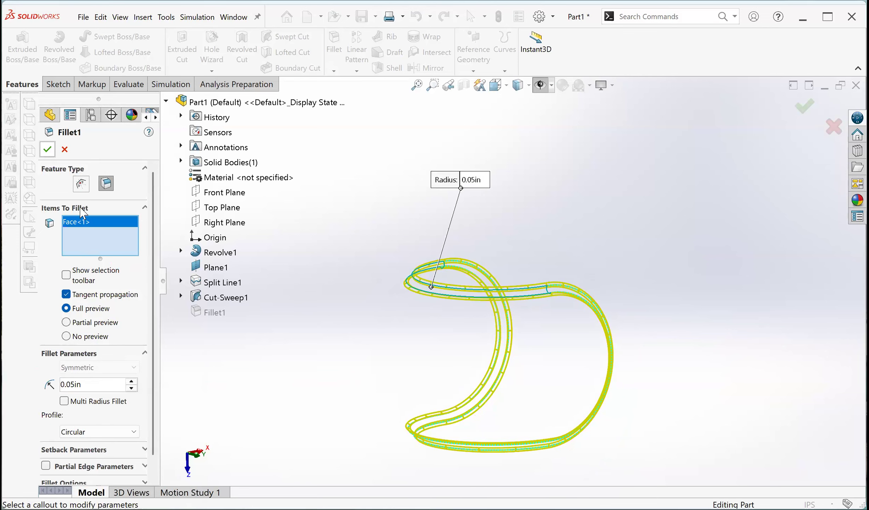
pyautogui.press('Return')
# Apply the yellow high gloss plastic appearance to the ball's face enclosed by the seam groove
pyautogui.moveTo(552, 261)
pyautogui.mouseDown(button='middle')
pyautogui.moveTo(588, 244)
pyautogui.moveTo(534, 296)
pyautogui.moveTo(365, 413)
pyautogui.moveTo(453, 412)
pyautogui.mouseUp(button='middle')
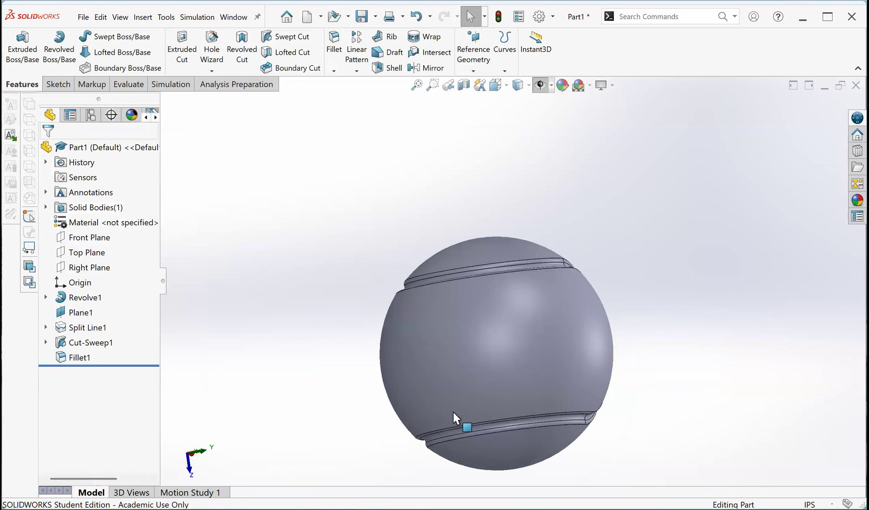
pyautogui.moveTo(510, 302); pyautogui.dragTo(646, 268, button='middle')
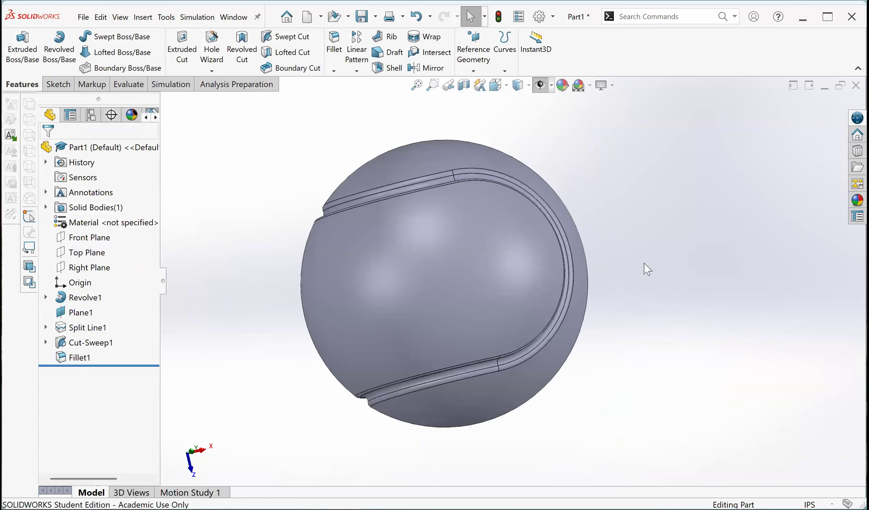
pyautogui.moveTo(583, 282); pyautogui.dragTo(602, 214, button='middle')
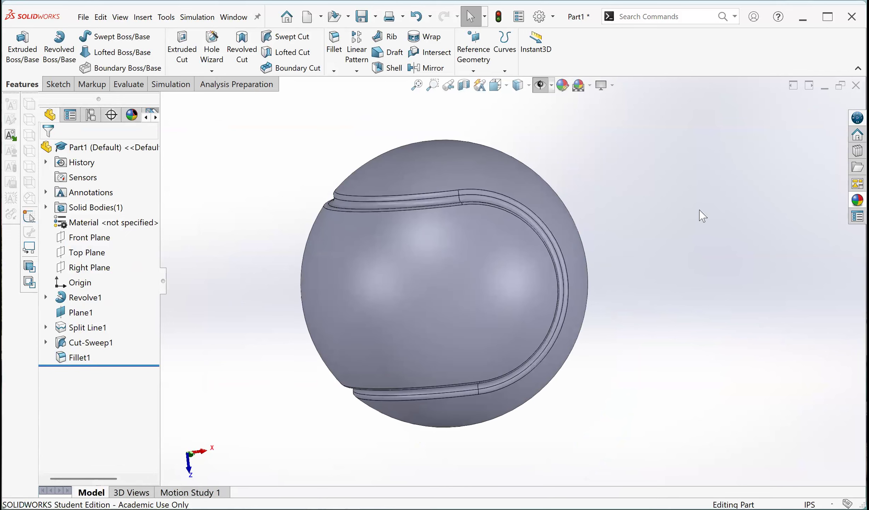
pyautogui.click(857, 200)
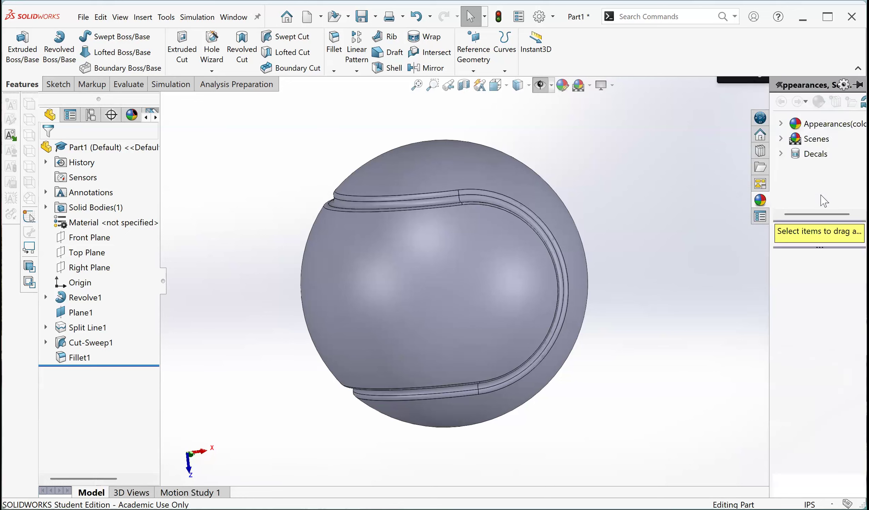
pyautogui.click(781, 122)
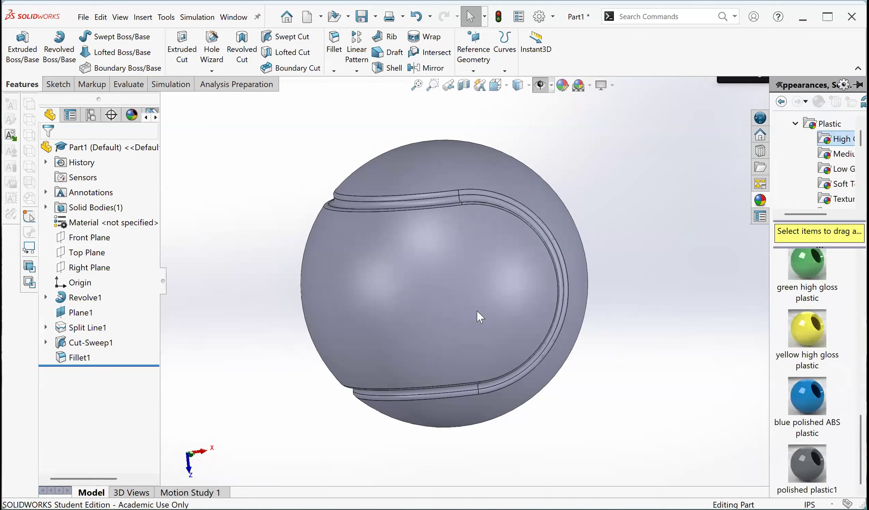
pyautogui.moveTo(477, 310); pyautogui.dragTo(476, 311)
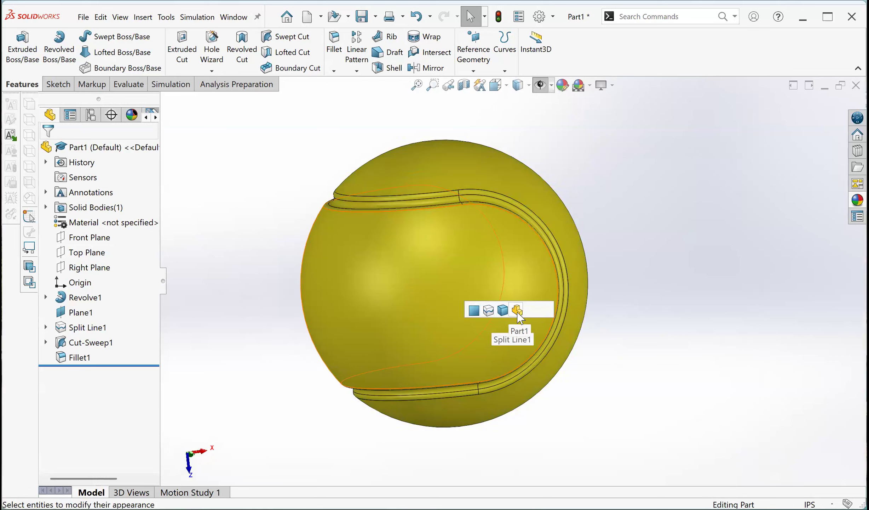
pyautogui.click(474, 308)
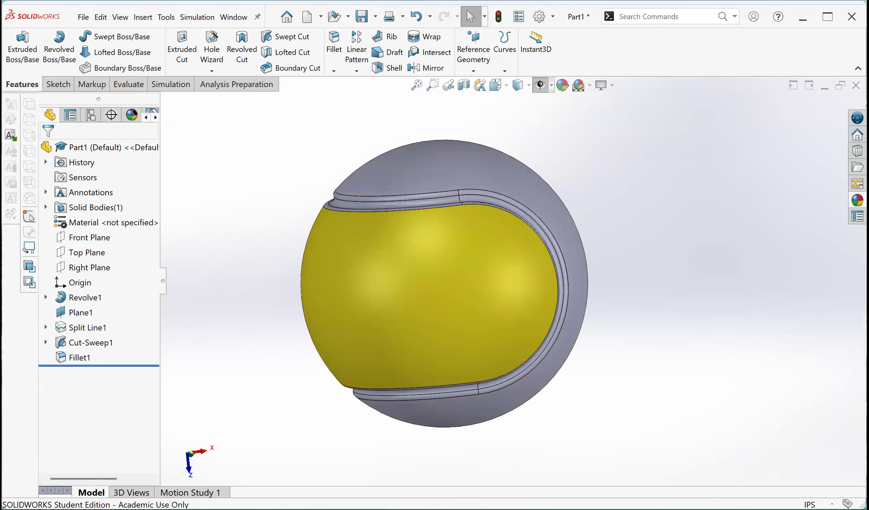
# Apply the yellow high gloss plastic appearance to the ball's other face, outside the seam loop
pyautogui.click(857, 199)
pyautogui.moveTo(809, 329); pyautogui.dragTo(813, 328)
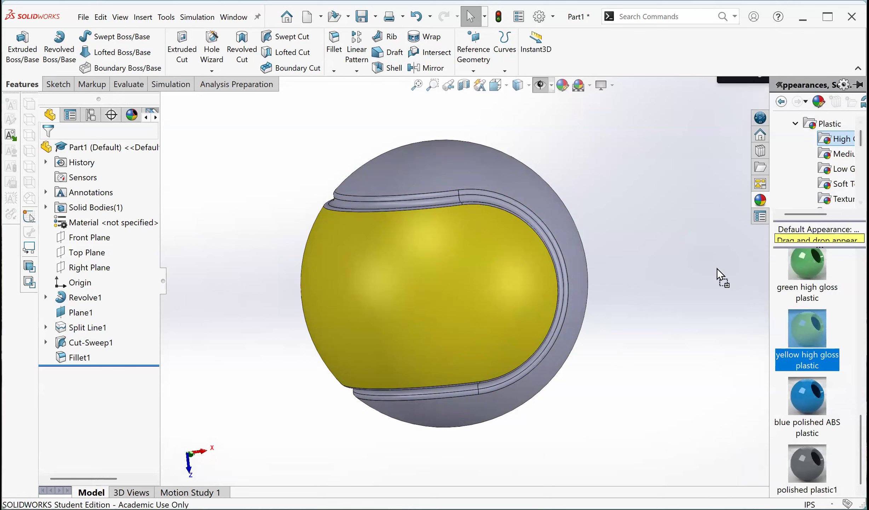
pyautogui.moveTo(480, 178)
pyautogui.mouseDown()
pyautogui.moveTo(578, 264)
pyautogui.moveTo(471, 188)
pyautogui.mouseUp()
pyautogui.click(481, 178)
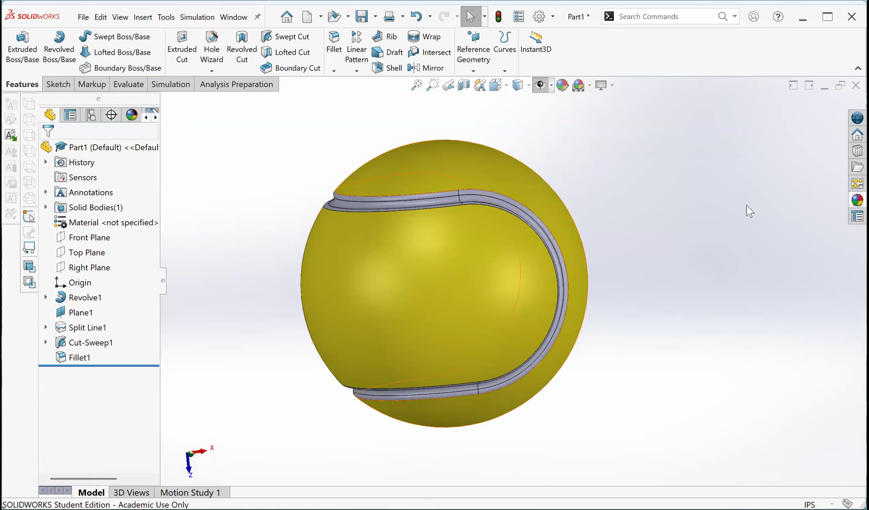
# Apply a soft touch plastic appearance to the ball's body to colour the seam groove
pyautogui.click(857, 200)
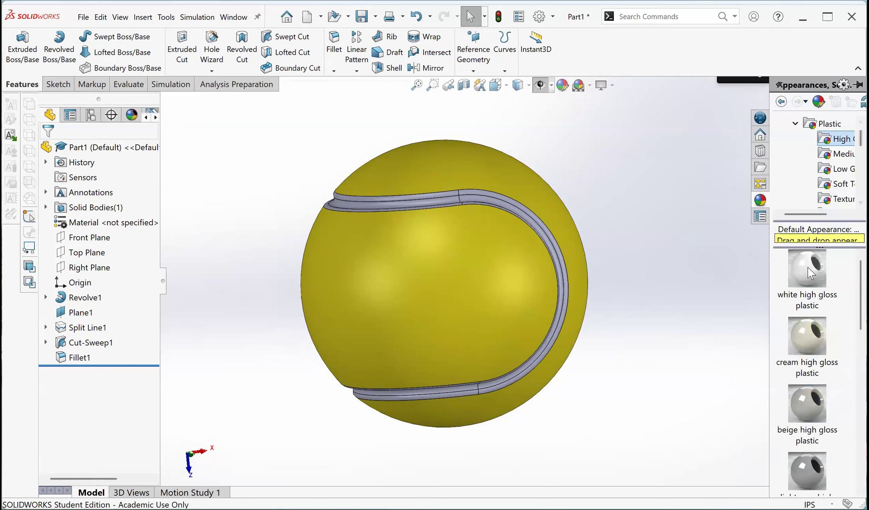
pyautogui.click(808, 269)
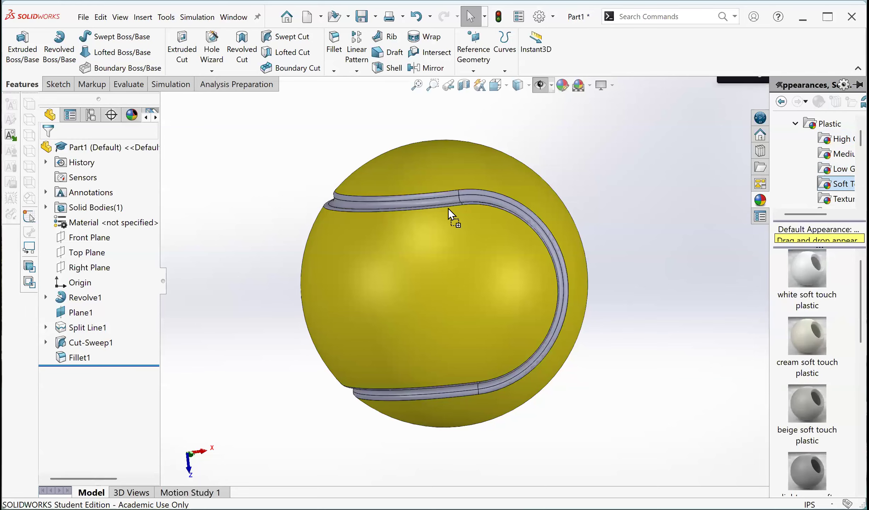
pyautogui.moveTo(448, 208); pyautogui.dragTo(448, 197)
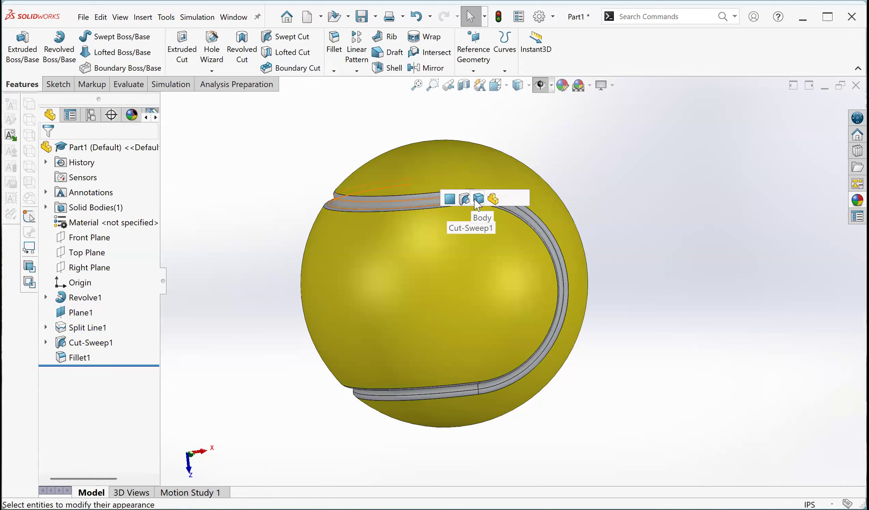
pyautogui.click(476, 199)
# Start a sketch on the Top Plane and draw a circle of about 1.16 in radius centred on the origin
pyautogui.moveTo(547, 280); pyautogui.dragTo(546, 246, button='middle')
pyautogui.scroll(3, 513, 280)
pyautogui.moveTo(513, 280); pyautogui.dragTo(502, 364, button='middle')
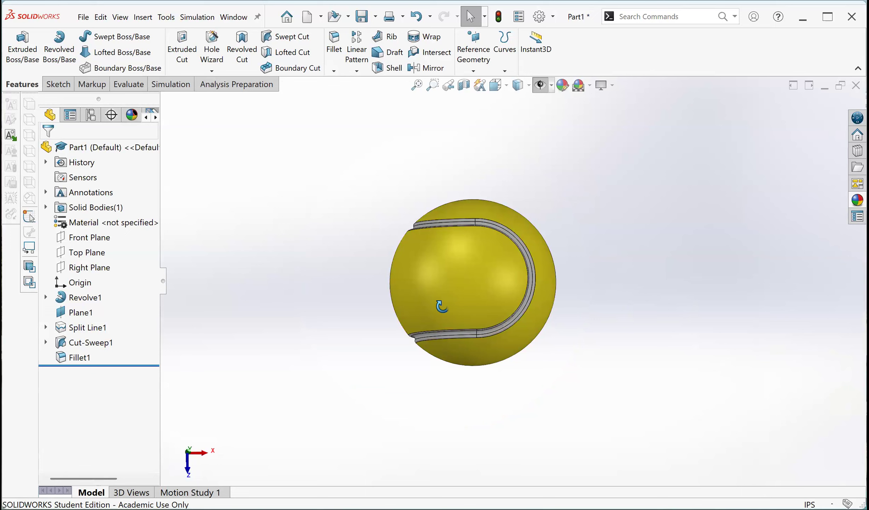
pyautogui.moveTo(441, 307); pyautogui.dragTo(411, 294, button='middle')
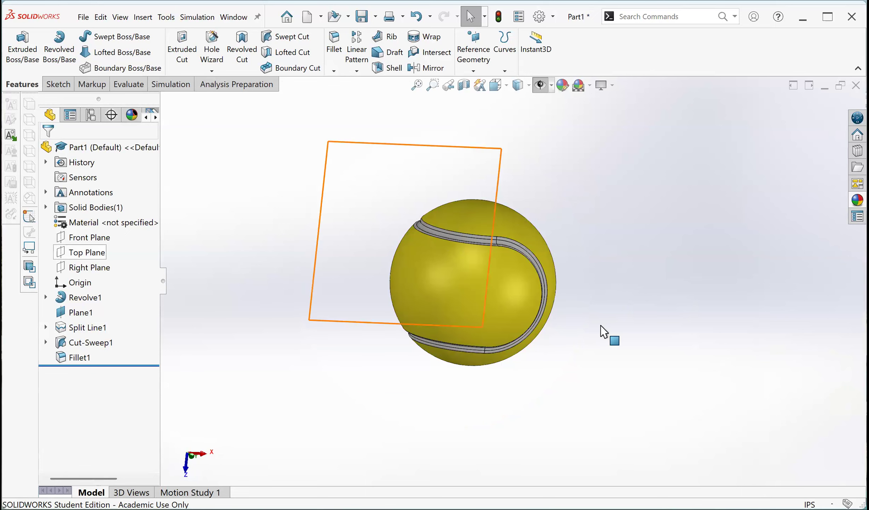
pyautogui.scroll(4, 541, 357)
pyautogui.moveTo(541, 356); pyautogui.dragTo(584, 105, button='middle')
pyautogui.moveTo(486, 333); pyautogui.dragTo(496, 378, button='middle')
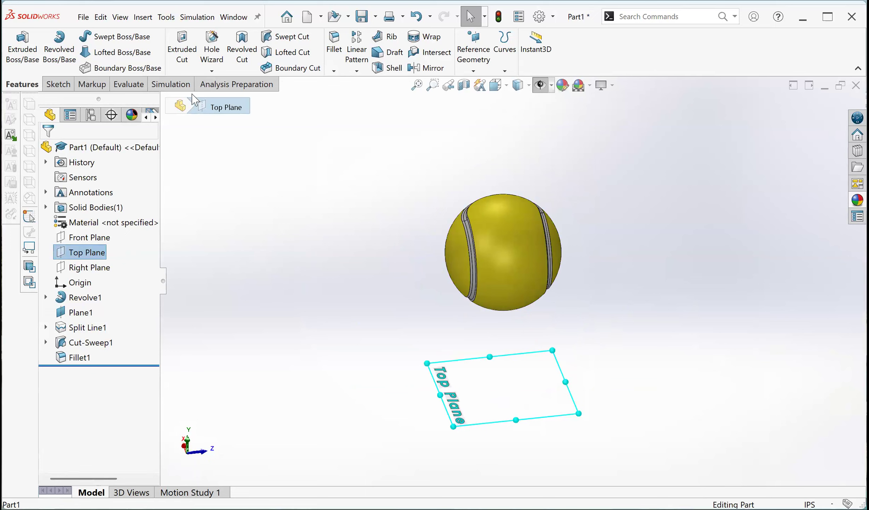
pyautogui.click(58, 84)
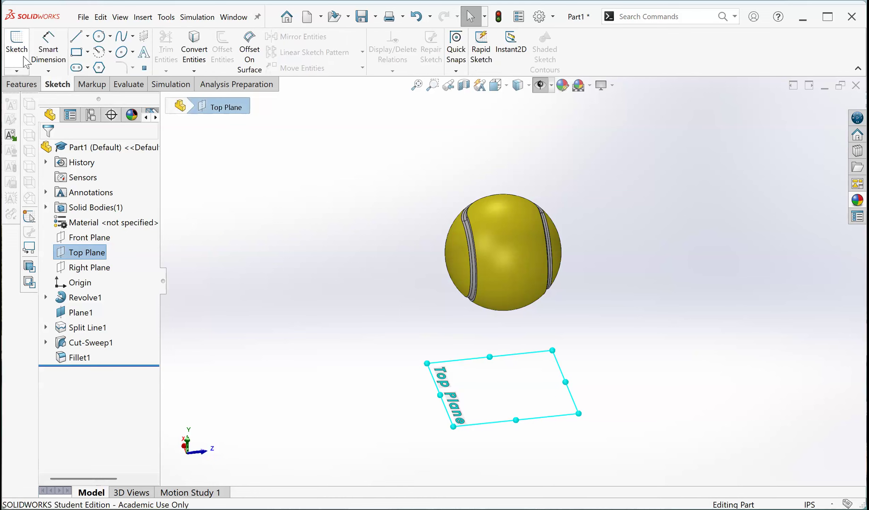
pyautogui.click(16, 44)
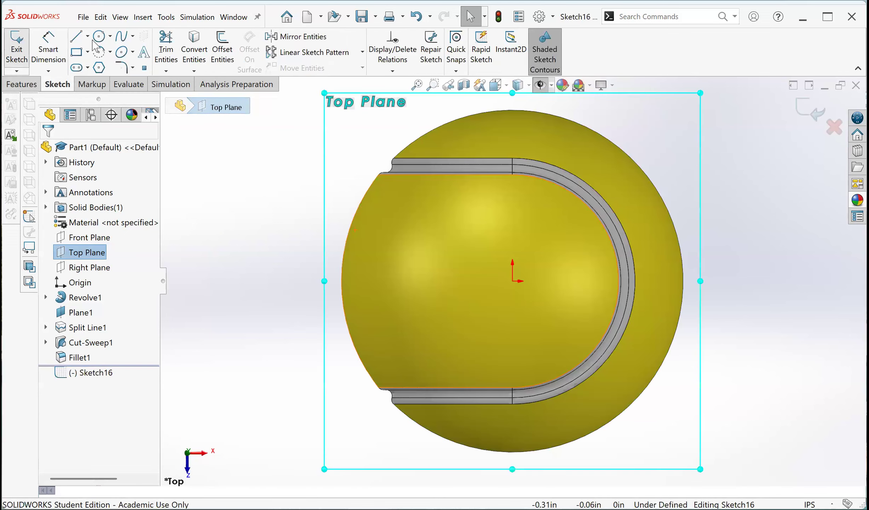
pyautogui.click(100, 36)
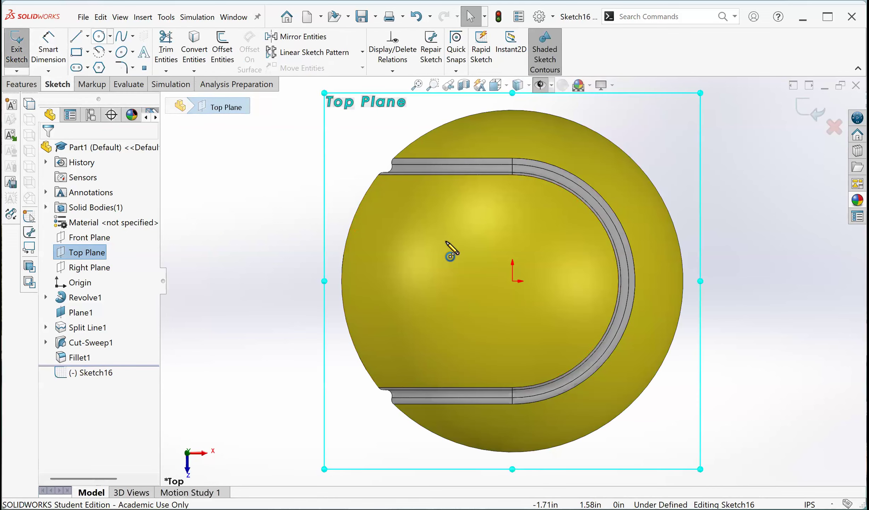
pyautogui.click(513, 280)
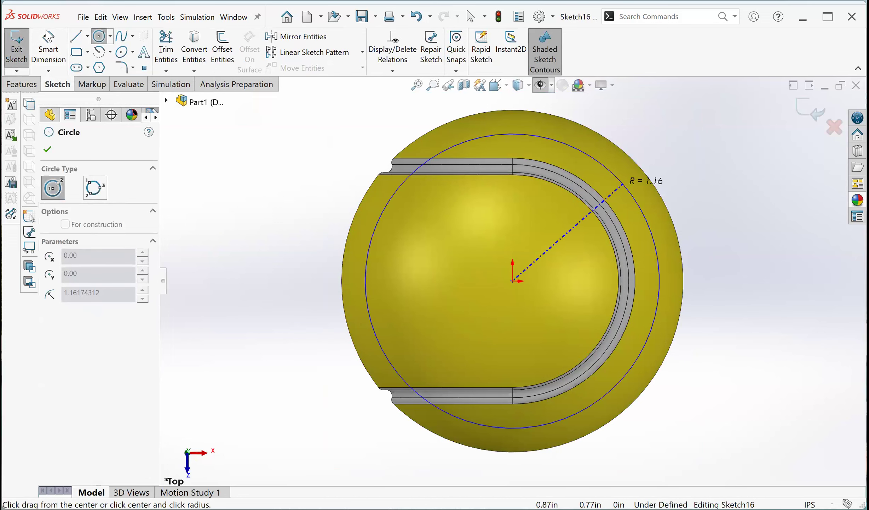
pyautogui.click(412, 158)
pyautogui.press('Escape')
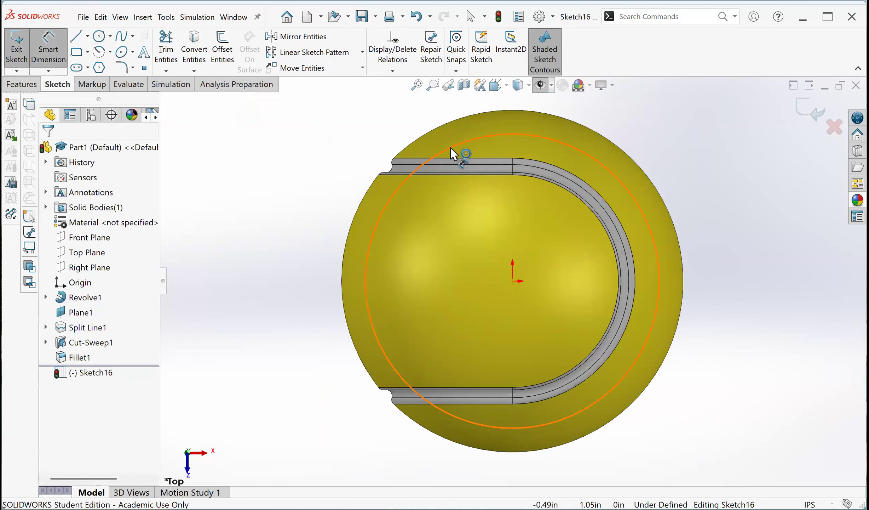
# Dimension the circle's diameter and set it to 2 in
pyautogui.click(282, 273)
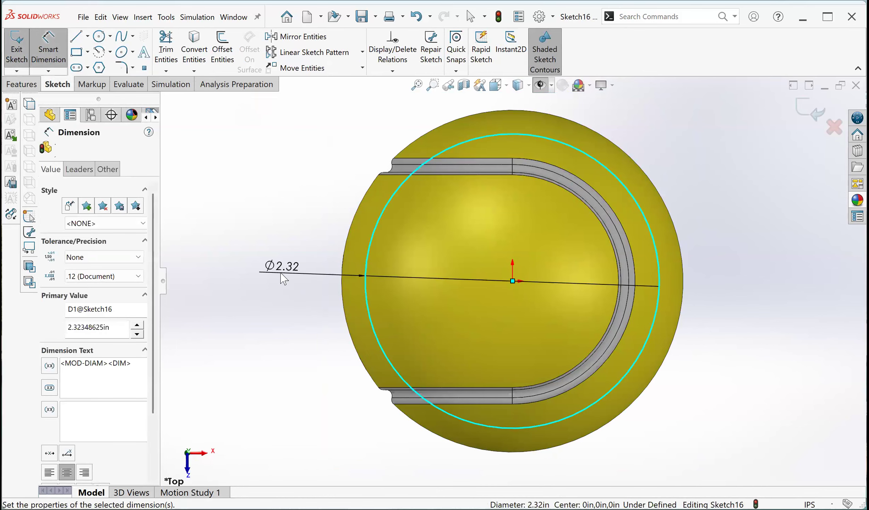
pyautogui.click(283, 278)
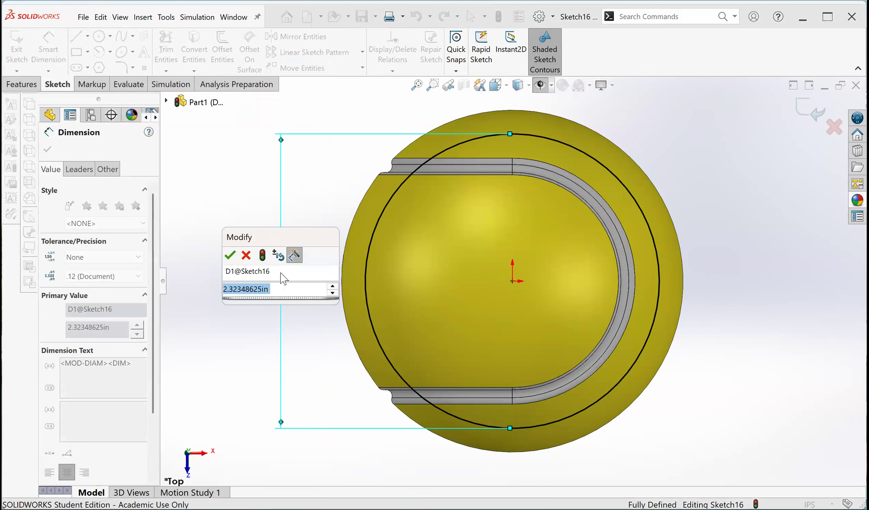
pyautogui.write('2')
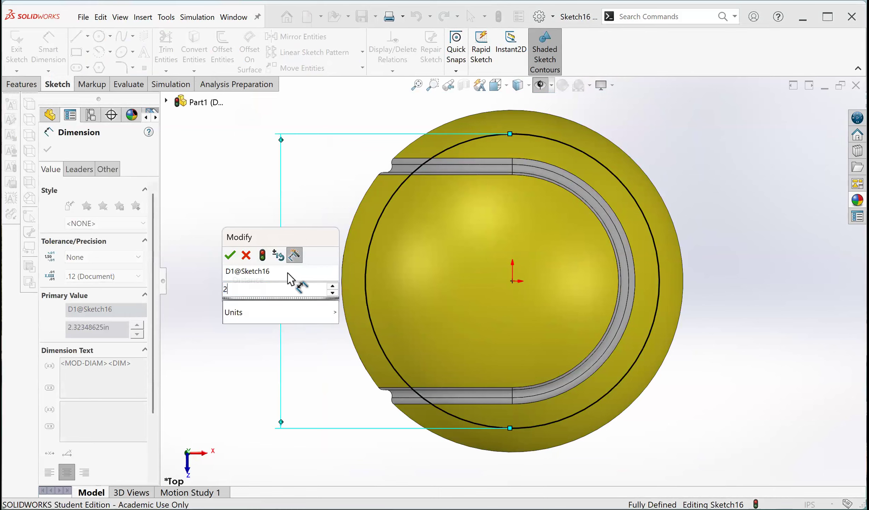
pyautogui.press('Return')
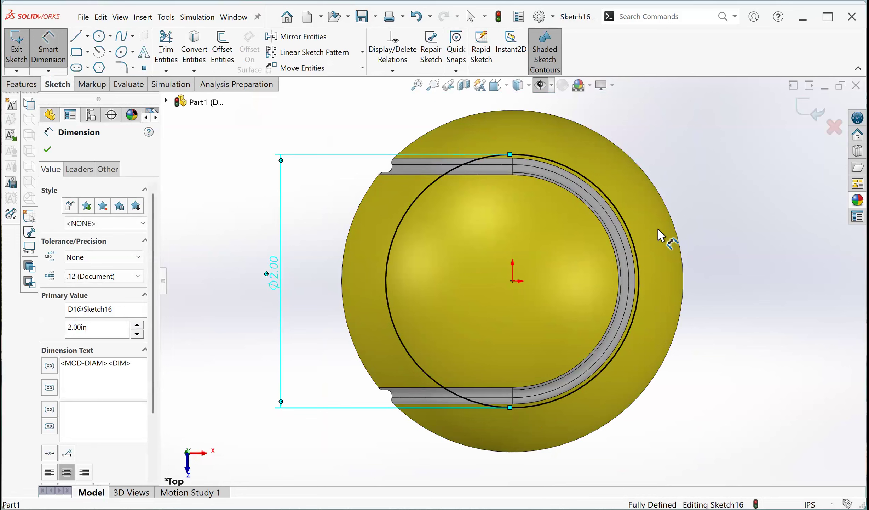
# Change the circle's diameter to 2.5 in and exit the sketch
pyautogui.write('2.5')
pyautogui.press('Return')
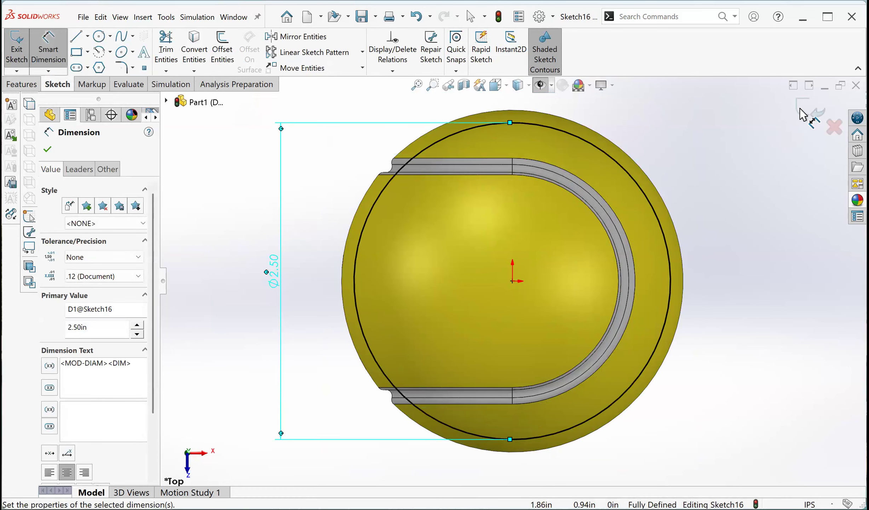
pyautogui.click(800, 108)
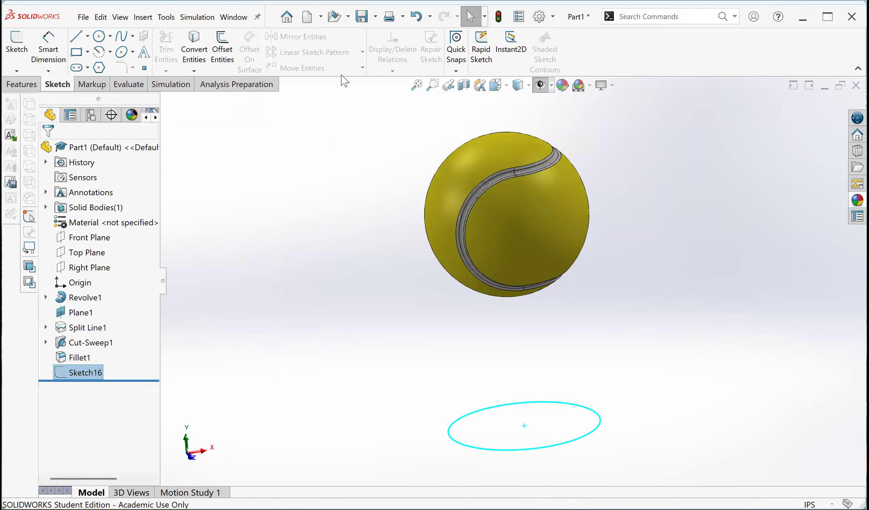
# Set up a blind Boss-Extrude of the circle sketch with a depth of 0.50 in, going up toward the ball
pyautogui.click(22, 84)
pyautogui.click(26, 58)
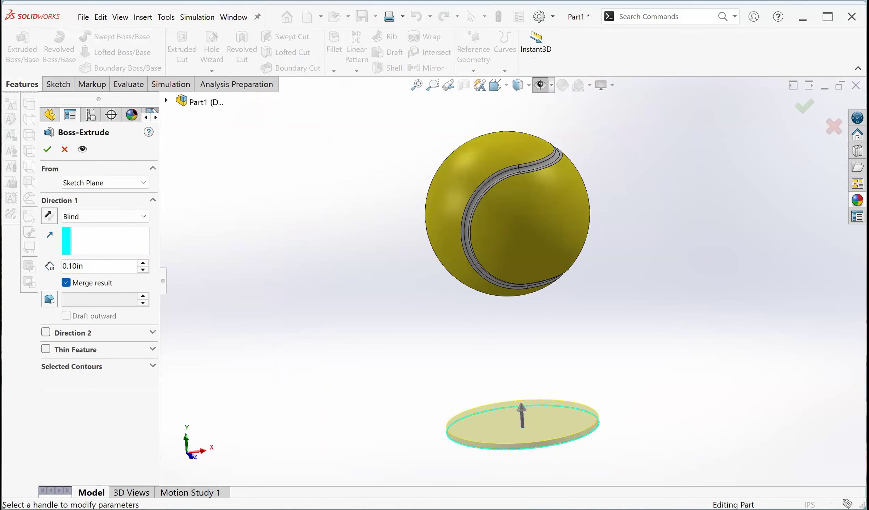
pyautogui.doubleClick(73, 266)
pyautogui.write('.')
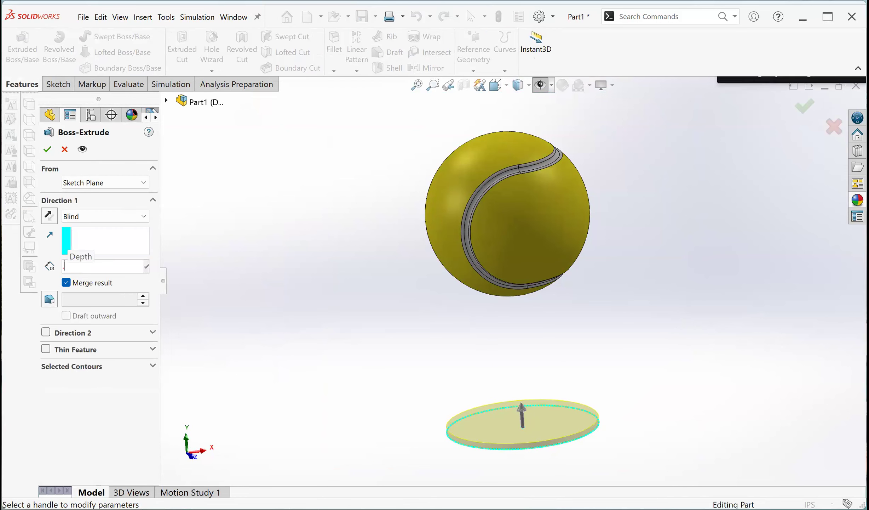
pyautogui.write('50in')
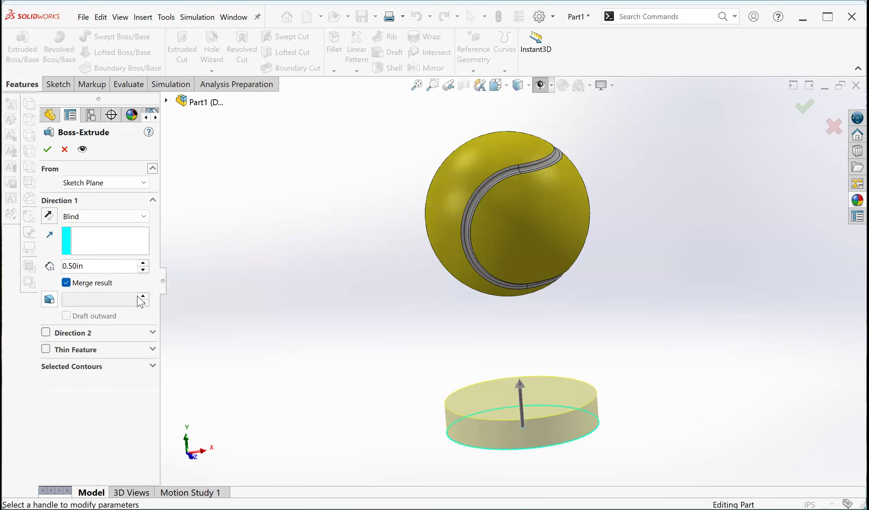
# Give the base extrusion a 20° inward draft and complete the feature
pyautogui.click(140, 297)
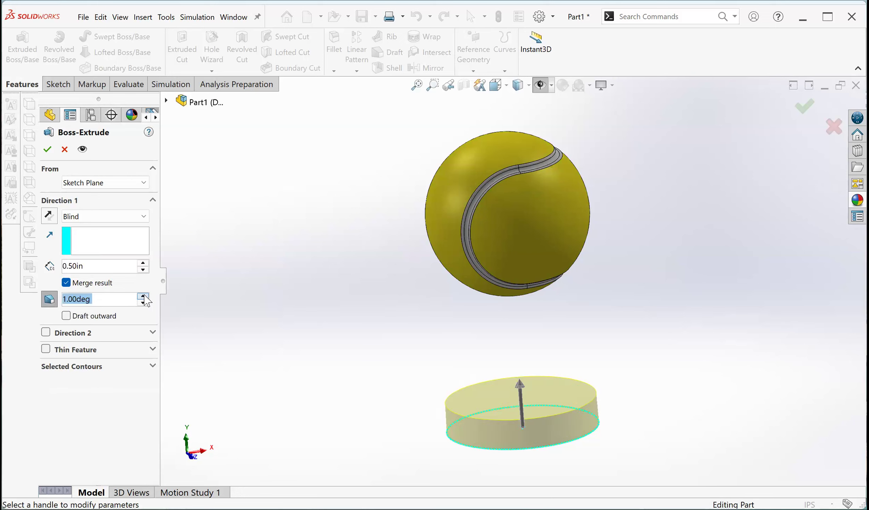
pyautogui.click(144, 296)
pyautogui.click(144, 295)
pyautogui.click(144, 296)
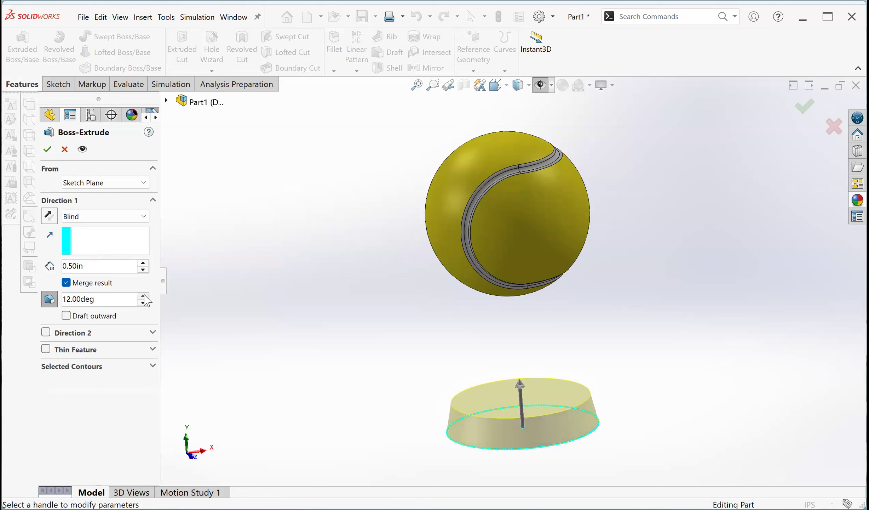
pyautogui.click(144, 295)
pyautogui.moveTo(524, 407); pyautogui.dragTo(581, 407, button='middle')
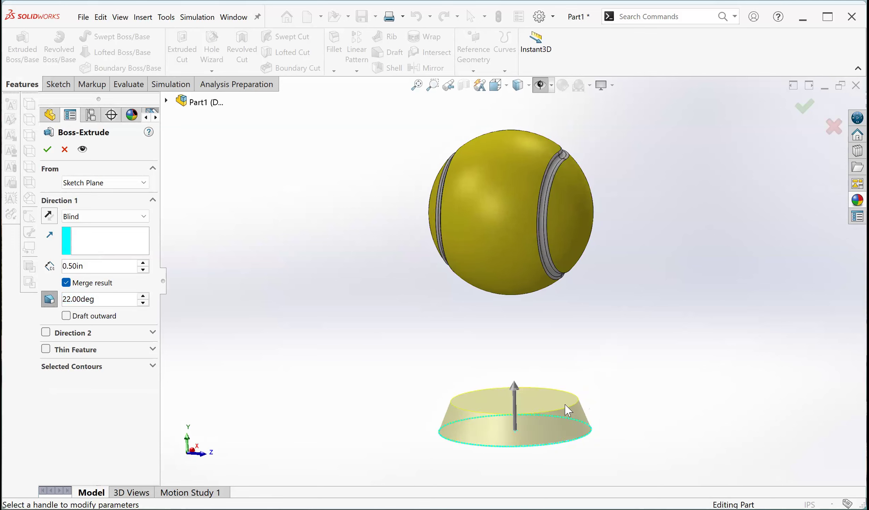
pyautogui.click(143, 303)
pyautogui.click(143, 303)
pyautogui.moveTo(588, 376); pyautogui.dragTo(535, 396, button='middle')
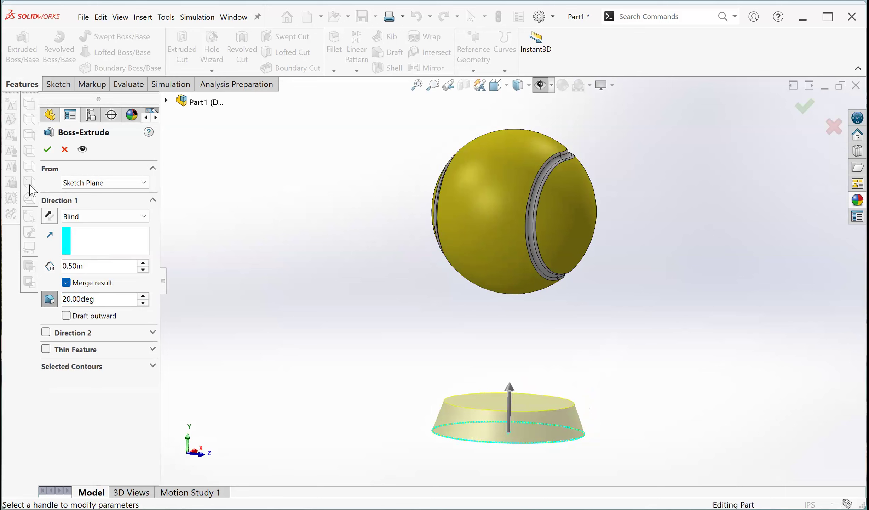
pyautogui.click(47, 153)
# Start a new sketch on the top face of the tapered circular base
pyautogui.moveTo(611, 388); pyautogui.dragTo(560, 403, button='middle')
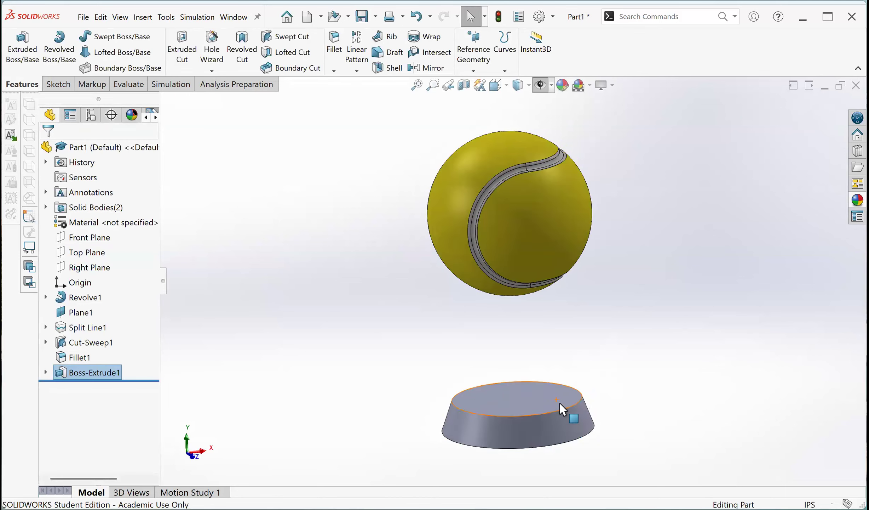
pyautogui.click(540, 414)
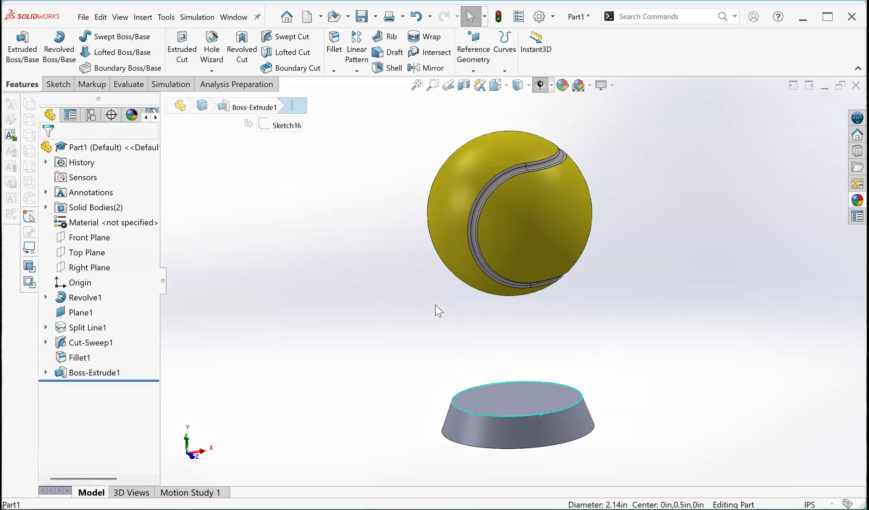
pyautogui.press('Escape')
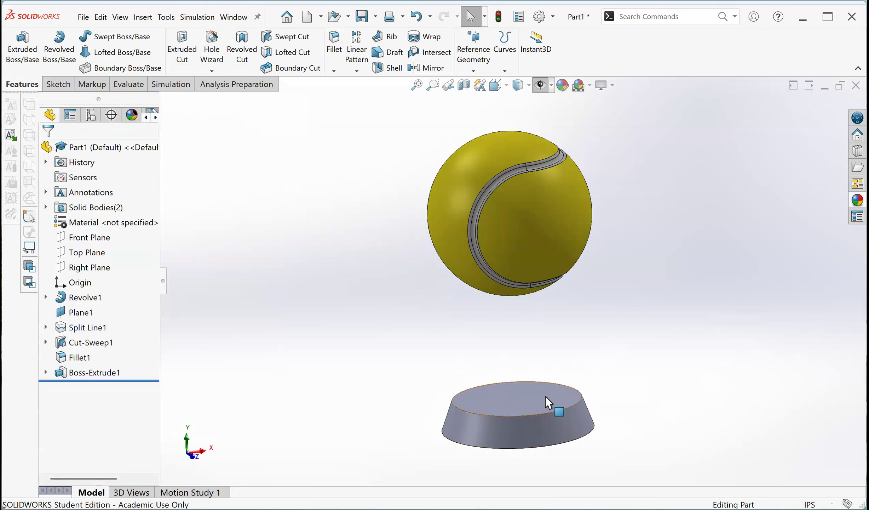
pyautogui.click(556, 408)
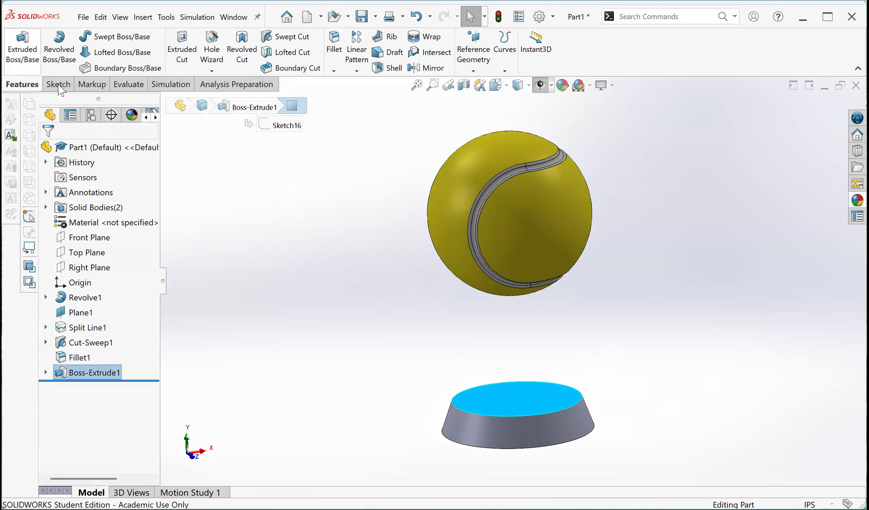
pyautogui.click(22, 49)
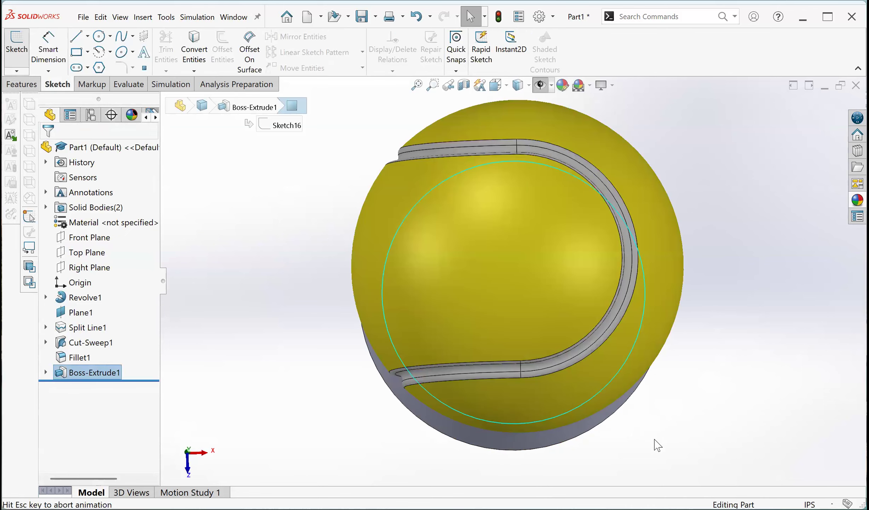
pyautogui.scroll(5, 553, 345)
pyautogui.moveTo(563, 287); pyautogui.dragTo(571, 236, button='middle')
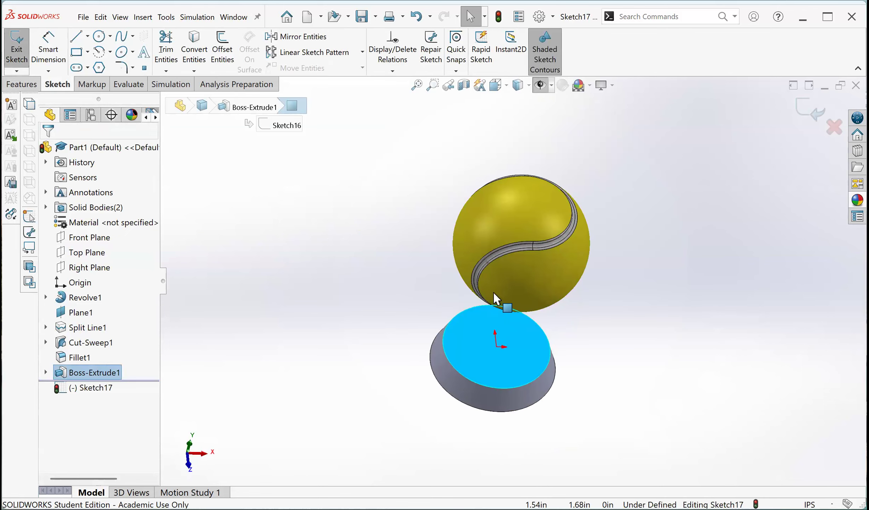
pyautogui.scroll(-2, 510, 347)
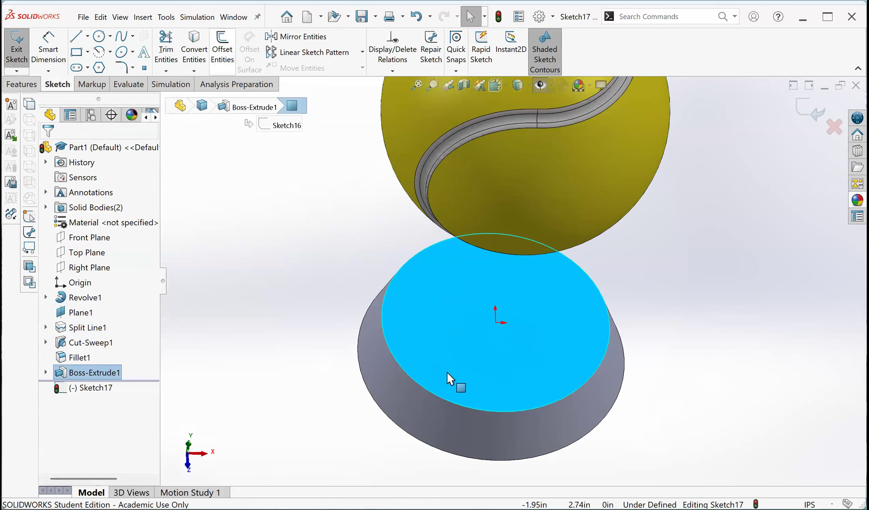
# Offset the outline of the base's top face inward by 0.15 in to create a circle in the sketch
pyautogui.click(222, 51)
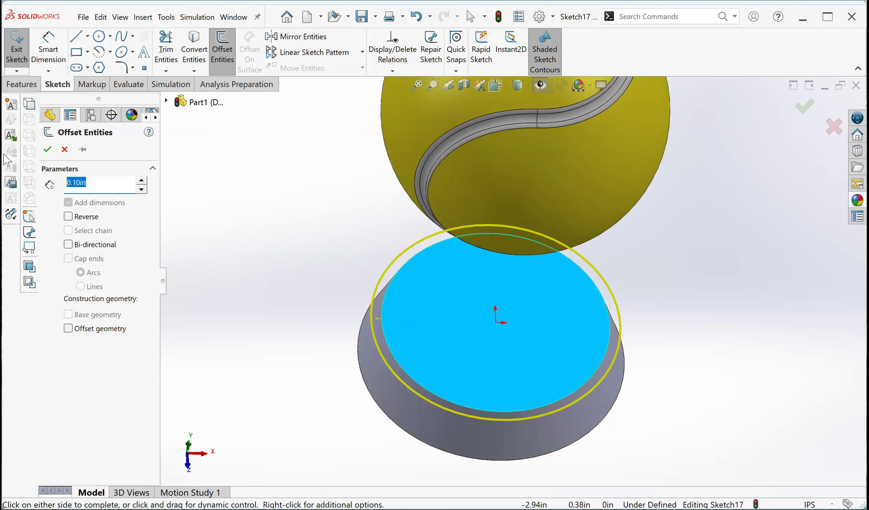
pyautogui.click(68, 216)
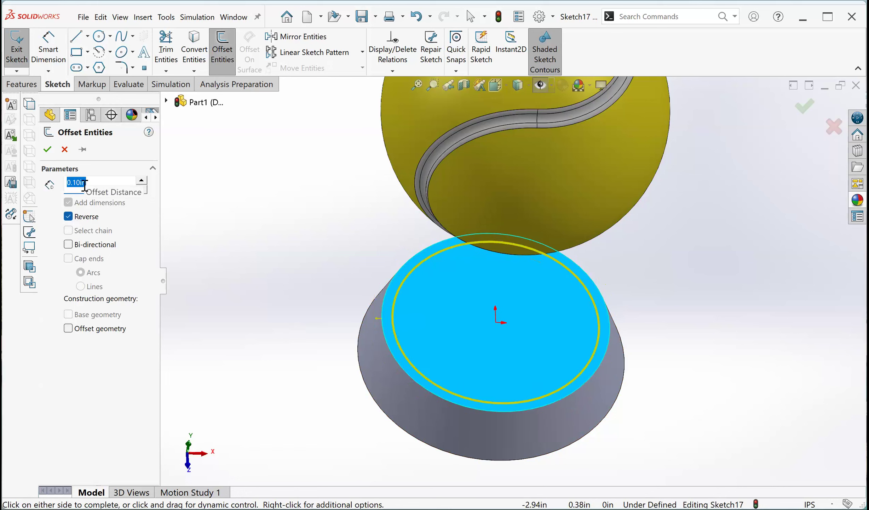
pyautogui.write('.15')
pyautogui.press('Return')
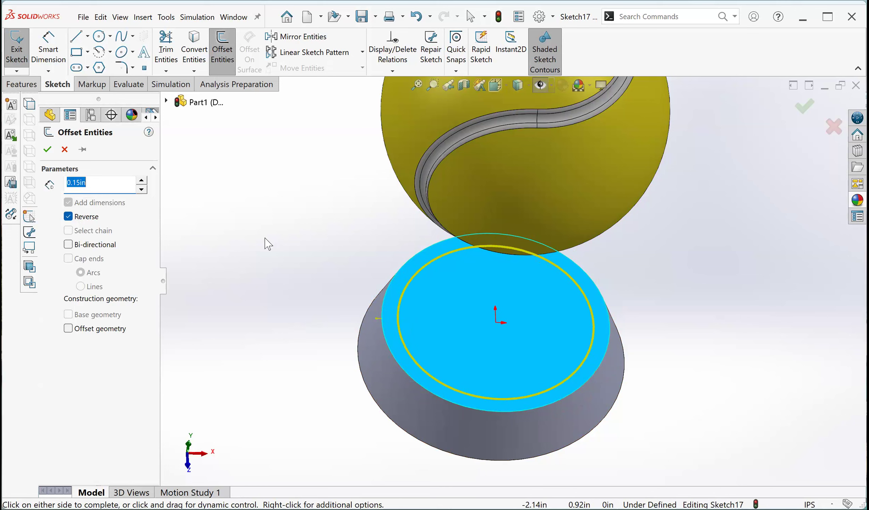
pyautogui.click(431, 325)
pyautogui.scroll(5, 495, 283)
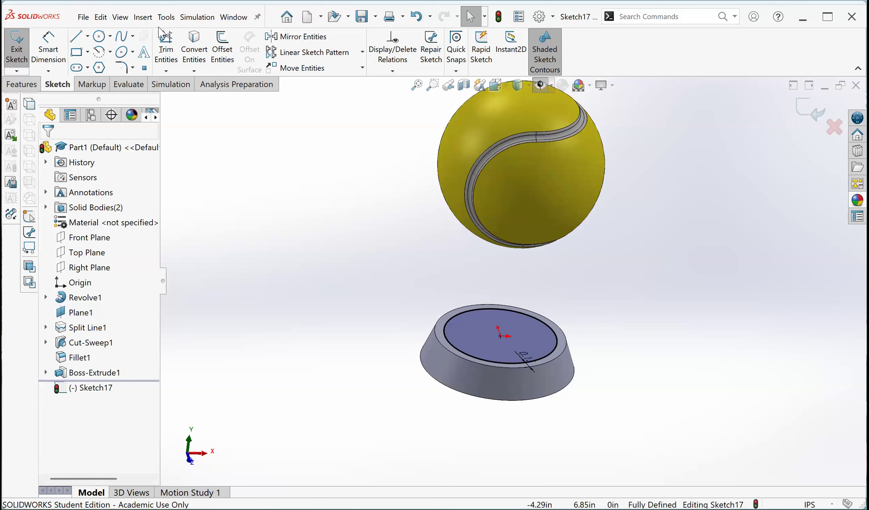
# Create a Helix/Spiral curve from the offset circle, defined by pitch and revolution, with a constant pitch of 1 in
pyautogui.click(146, 20)
pyautogui.moveTo(162, 176)
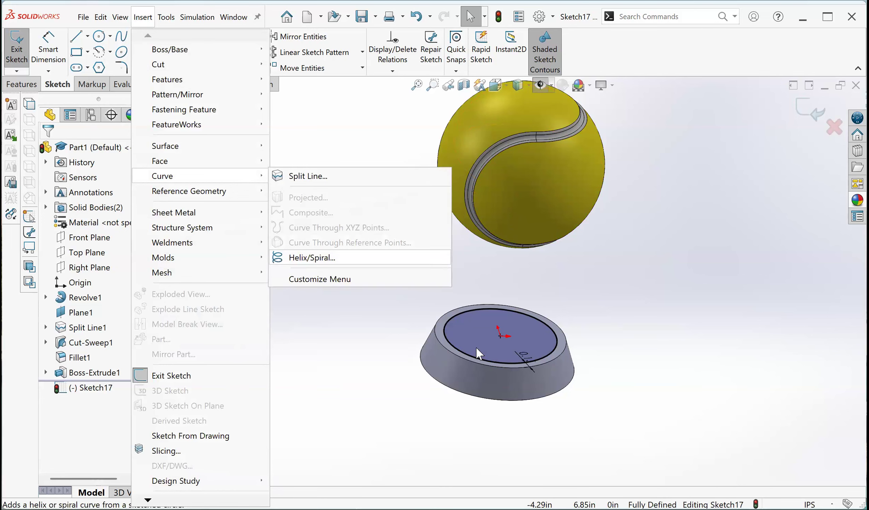
pyautogui.click(291, 257)
pyautogui.moveTo(586, 301); pyautogui.dragTo(388, 284, button='middle')
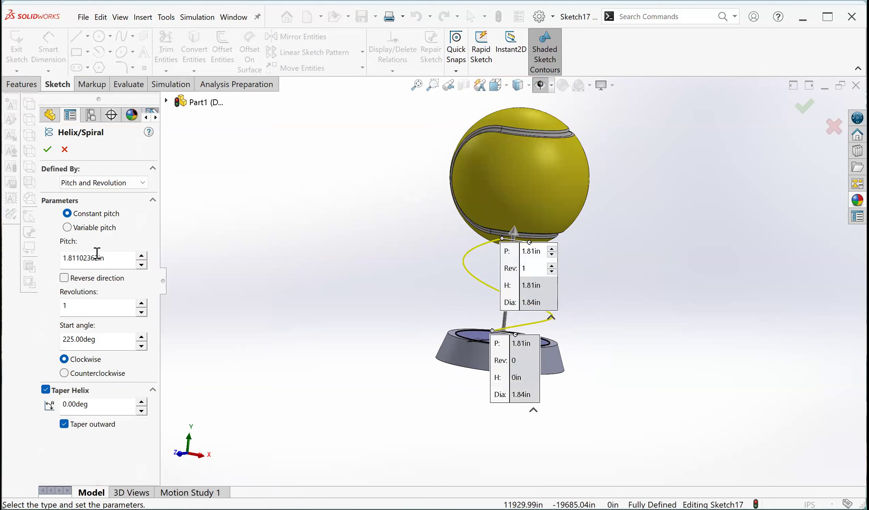
pyautogui.moveTo(113, 257); pyautogui.dragTo(10, 254)
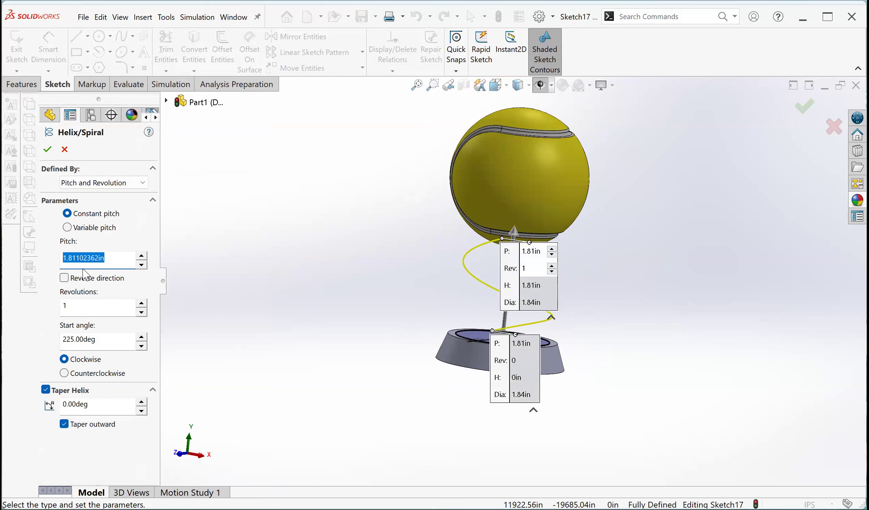
pyautogui.write('1')
pyautogui.press('Return')
# Set the helix to 3 revolutions and move its start and end parameter callouts clear of the model
pyautogui.moveTo(430, 295); pyautogui.dragTo(538, 365, button='middle')
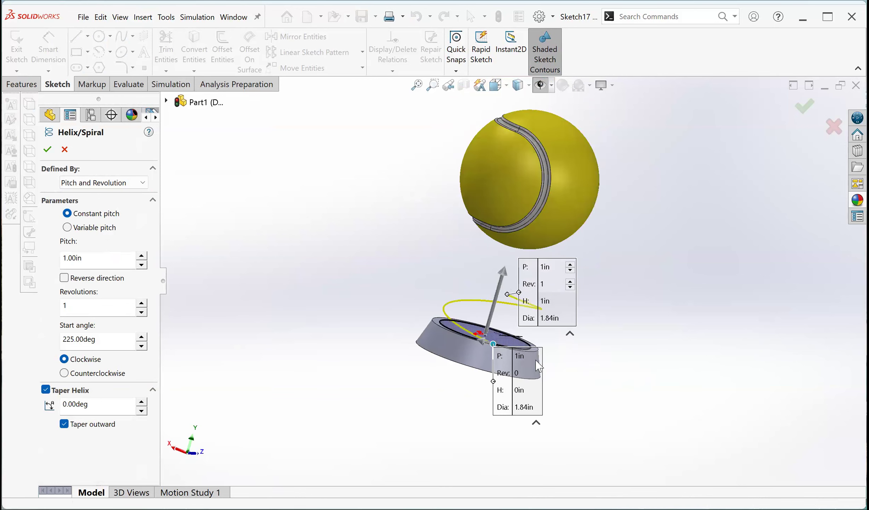
pyautogui.moveTo(503, 282); pyautogui.dragTo(506, 289, button='middle')
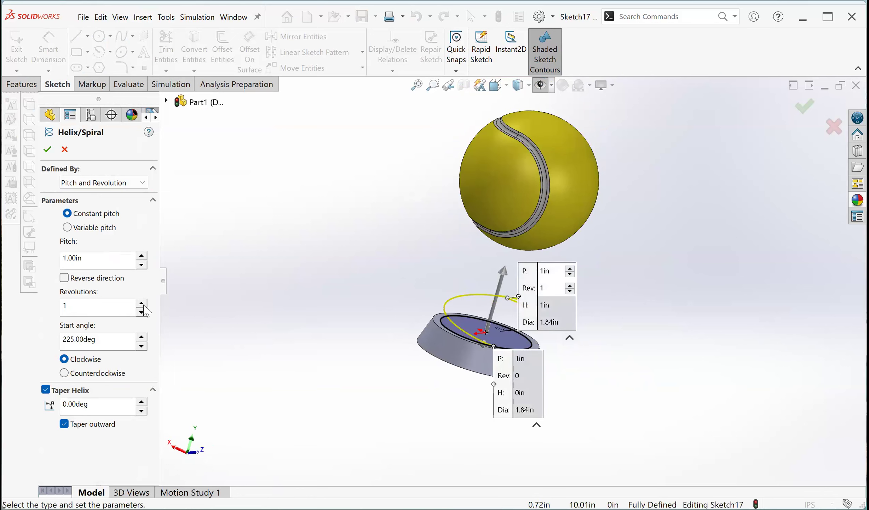
pyautogui.scroll(5, 145, 310)
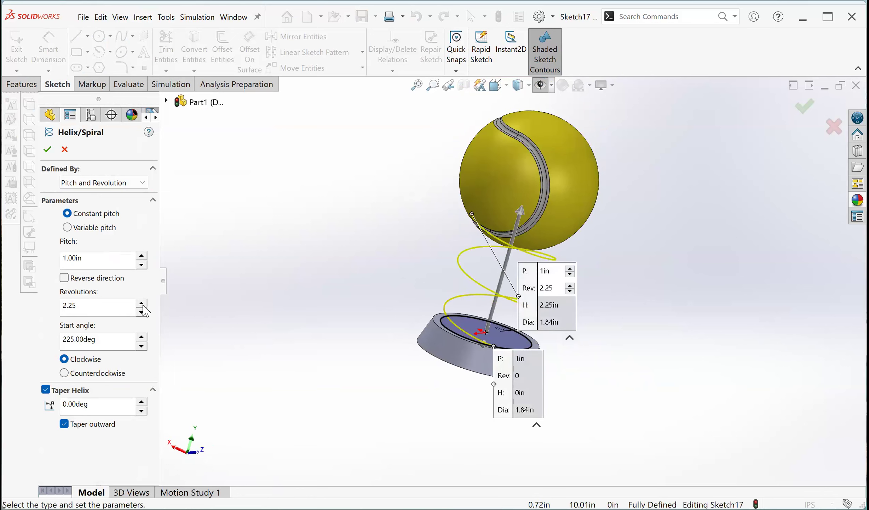
pyautogui.scroll(3, 144, 310)
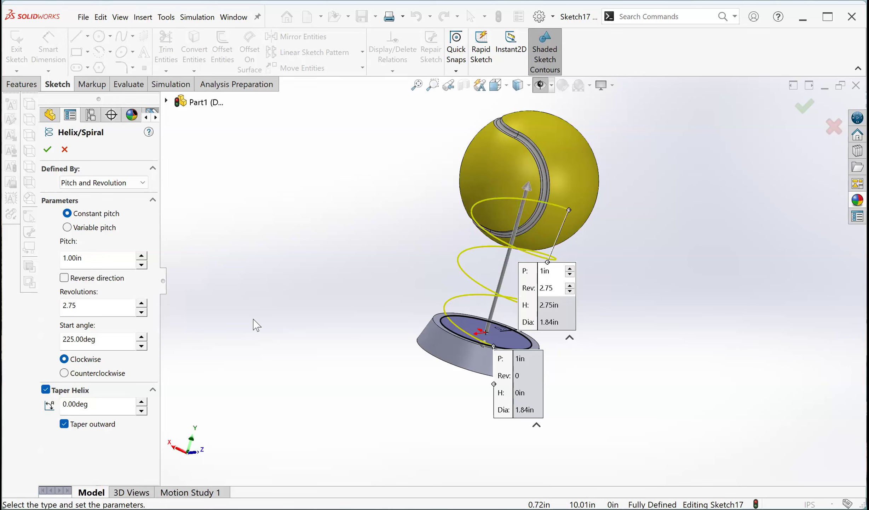
pyautogui.moveTo(337, 241); pyautogui.dragTo(471, 263, button='middle')
pyautogui.moveTo(471, 264); pyautogui.dragTo(285, 193)
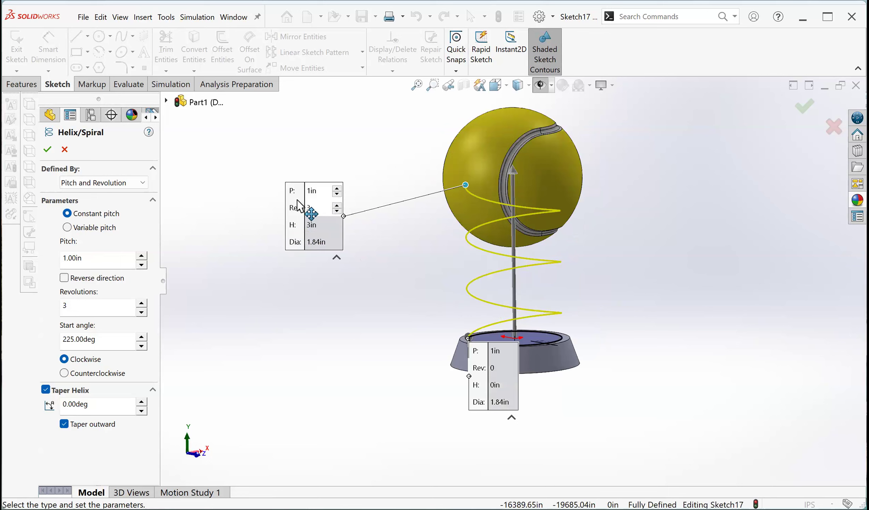
pyautogui.moveTo(479, 391); pyautogui.dragTo(241, 322)
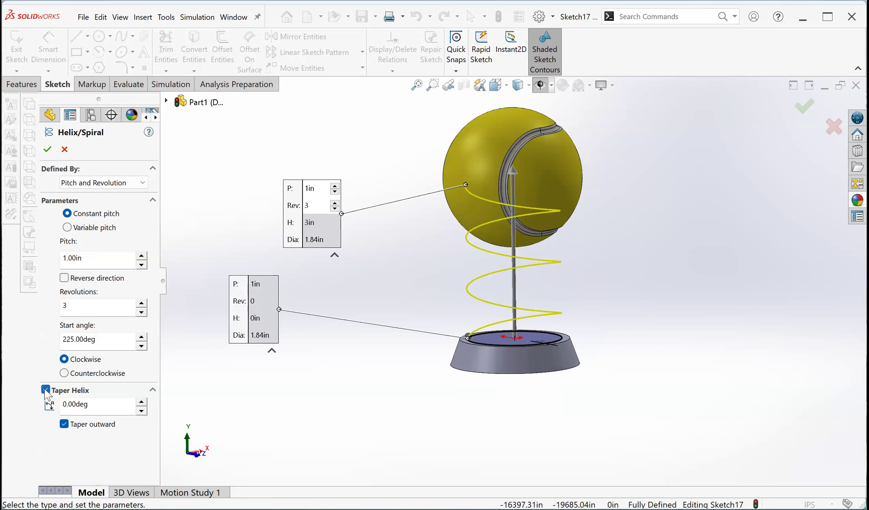
# Give the helix an outward taper of 9°
pyautogui.click(45, 390)
pyautogui.click(45, 390)
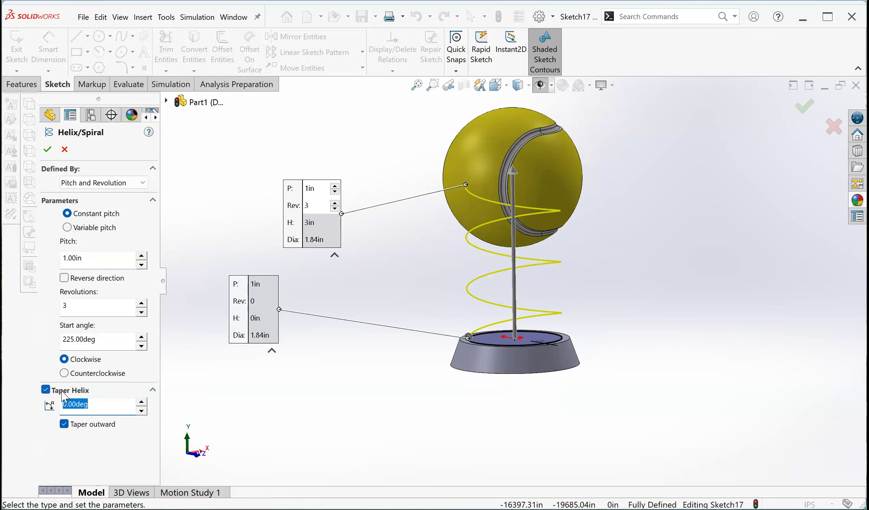
pyautogui.click(141, 402)
pyautogui.click(141, 402)
pyautogui.click(141, 403)
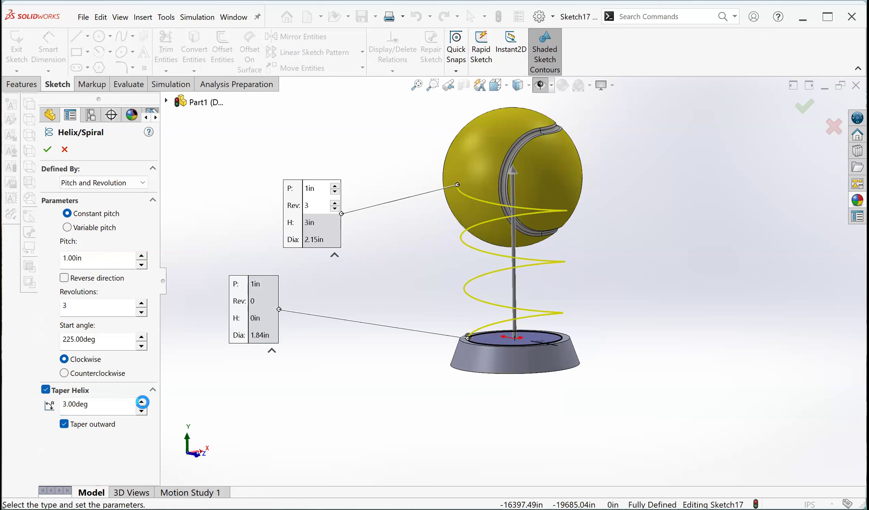
pyautogui.click(141, 402)
pyautogui.click(141, 402)
pyautogui.click(141, 401)
pyautogui.click(142, 402)
pyautogui.click(141, 402)
pyautogui.click(141, 402)
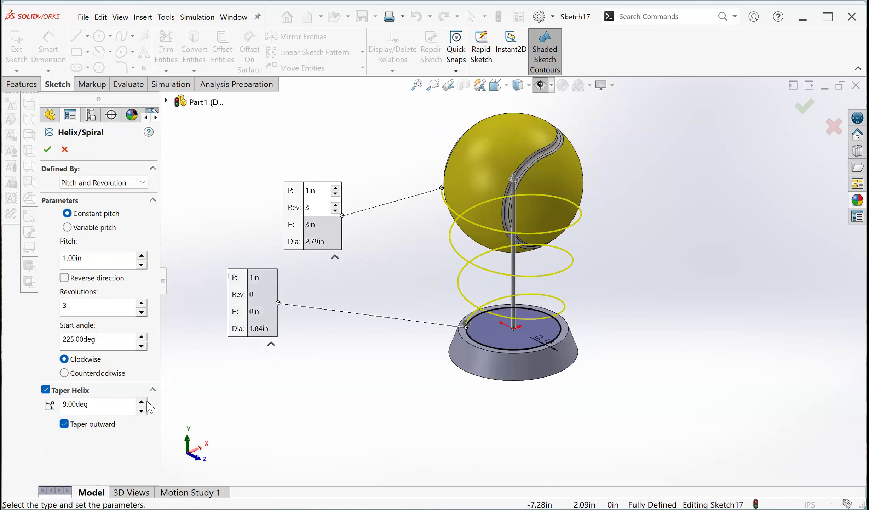
# Increase the helix taper angle to 10°, check its fit around the ball, and complete the curve
pyautogui.moveTo(469, 230); pyautogui.dragTo(454, 226, button='middle')
pyautogui.moveTo(428, 186)
pyautogui.mouseDown(button='middle')
pyautogui.moveTo(436, 218)
pyautogui.moveTo(426, 200)
pyautogui.mouseUp(button='middle')
pyautogui.scroll(-5, 426, 200)
pyautogui.scroll(-2, 419, 181)
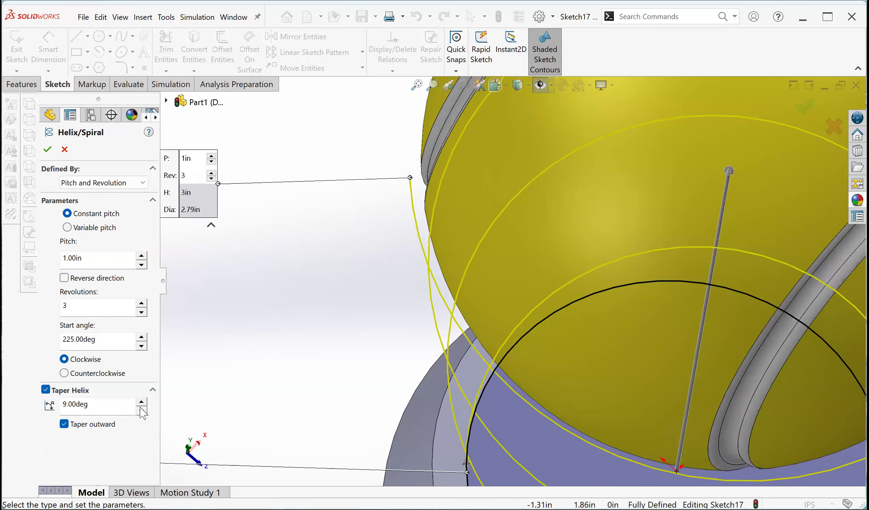
pyautogui.click(141, 401)
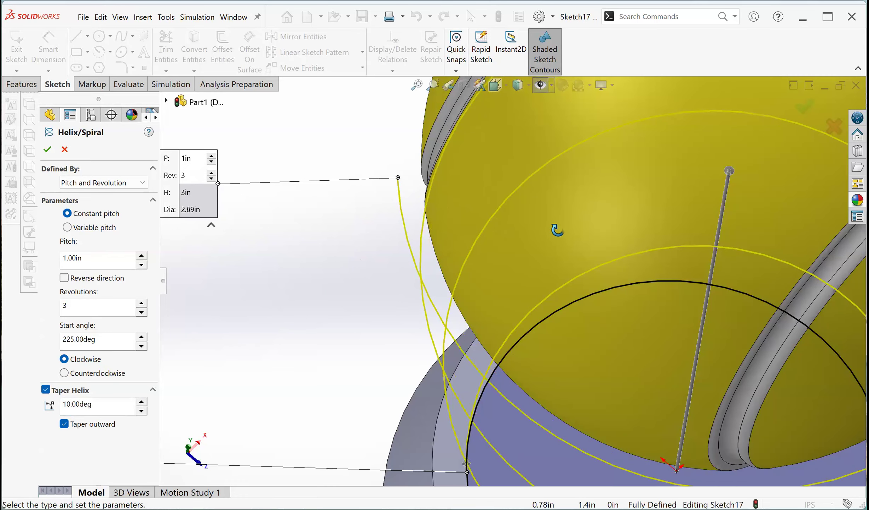
pyautogui.scroll(3, 575, 197)
pyautogui.moveTo(580, 194); pyautogui.dragTo(514, 249, button='middle')
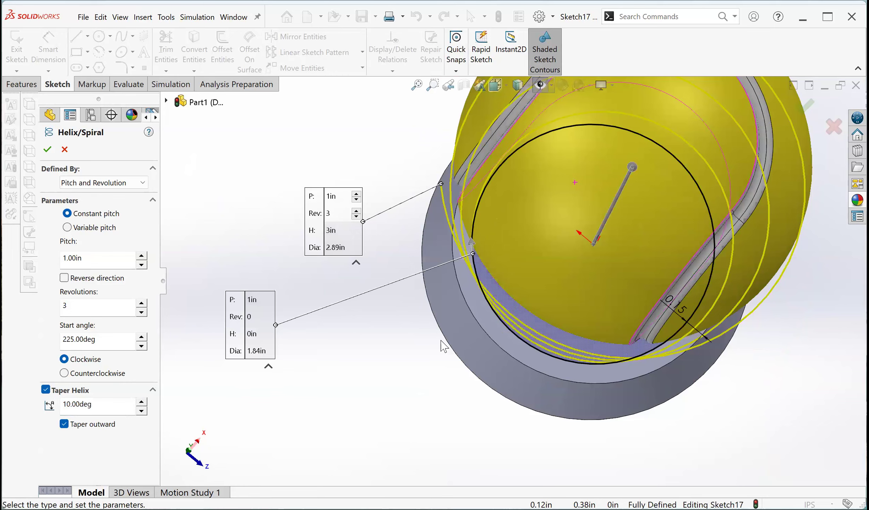
pyautogui.scroll(5, 435, 342)
pyautogui.scroll(-6, 407, 330)
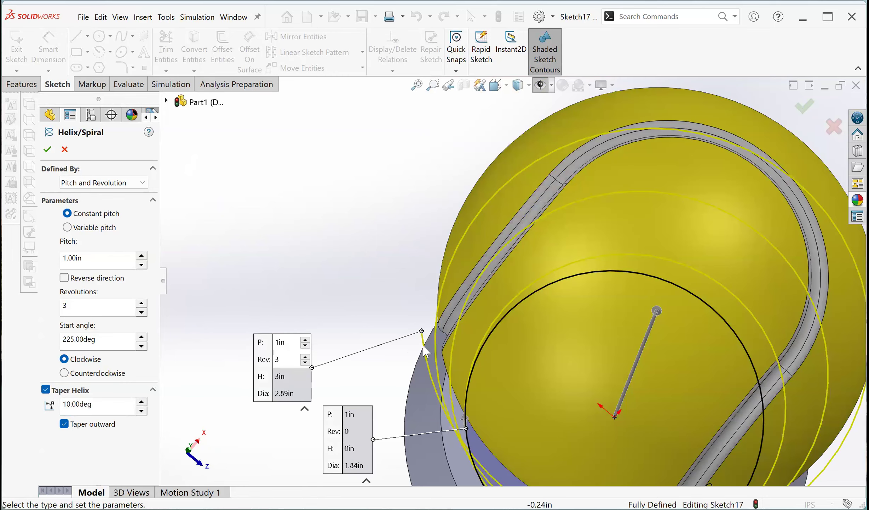
pyautogui.moveTo(544, 324); pyautogui.dragTo(676, 228, button='middle')
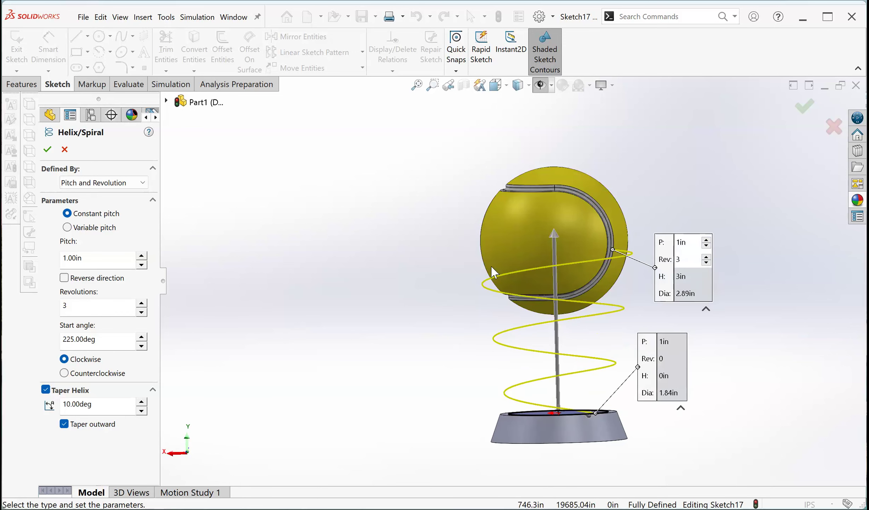
pyautogui.click(805, 107)
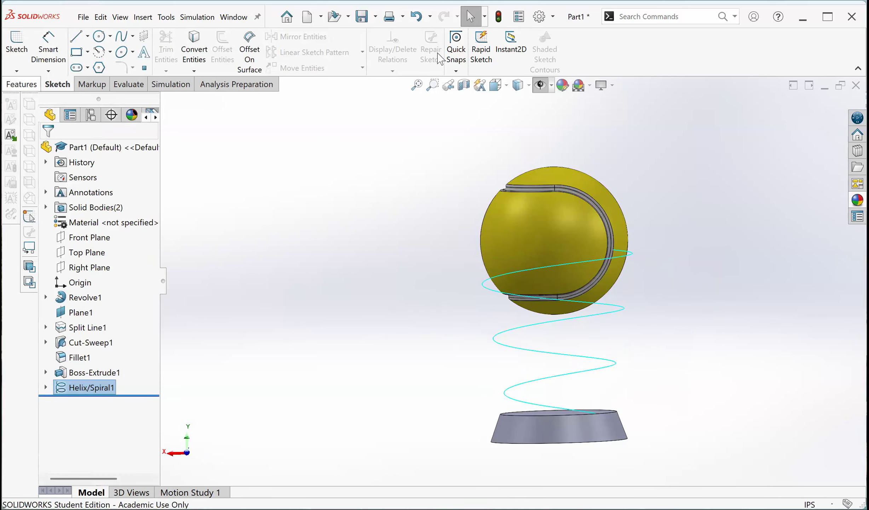
# Set up a Swept Boss/Base with a circular profile that follows the helix as its path
pyautogui.click(21, 84)
pyautogui.click(99, 44)
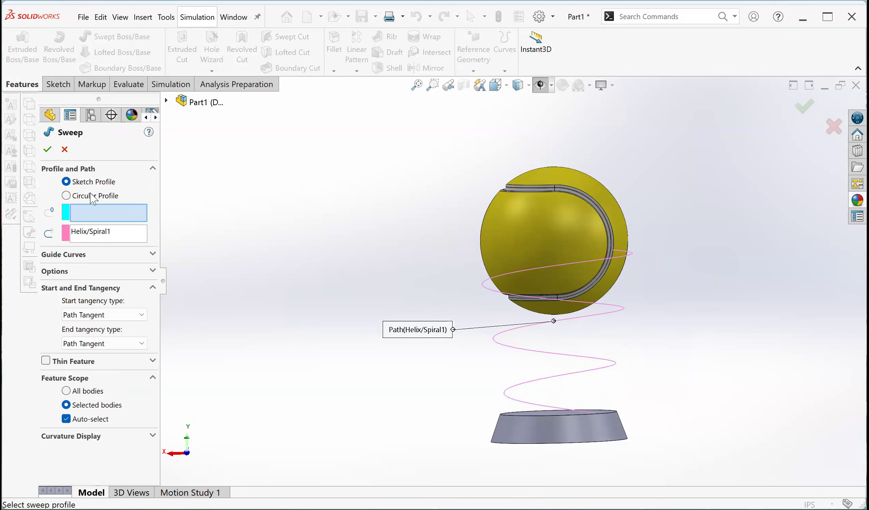
pyautogui.click(66, 196)
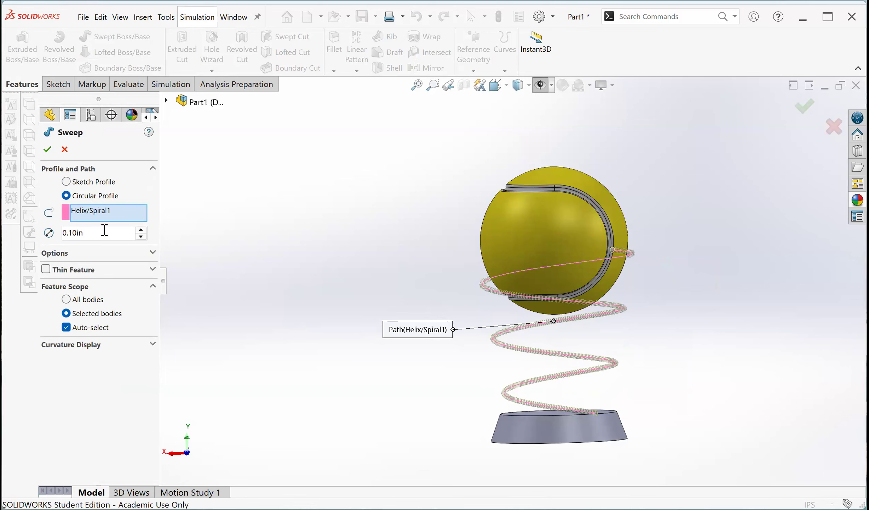
pyautogui.moveTo(660, 365); pyautogui.dragTo(604, 289, button='middle')
pyautogui.scroll(-5, 604, 288)
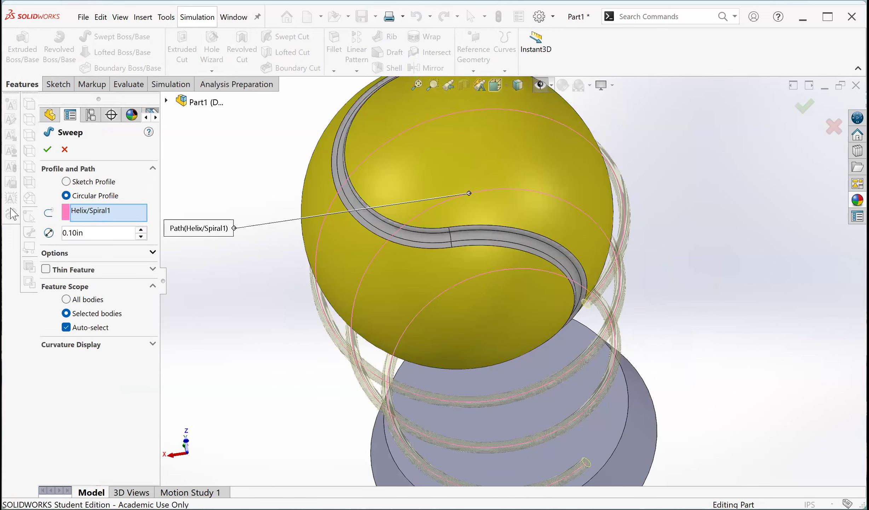
# Set the sweep's circular profile diameter to 0.15 in and inspect how the coil's upper end meets the ball
pyautogui.moveTo(89, 233); pyautogui.dragTo(11, 209)
pyautogui.write('.')
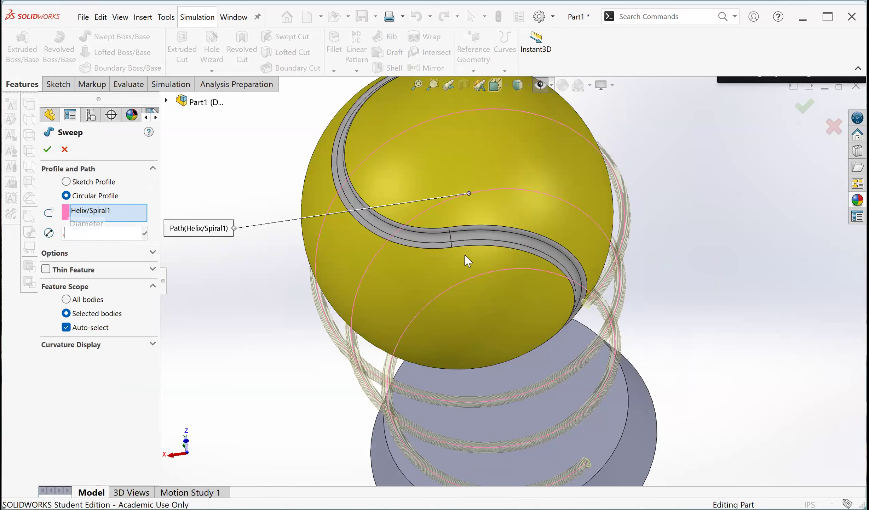
pyautogui.write('15')
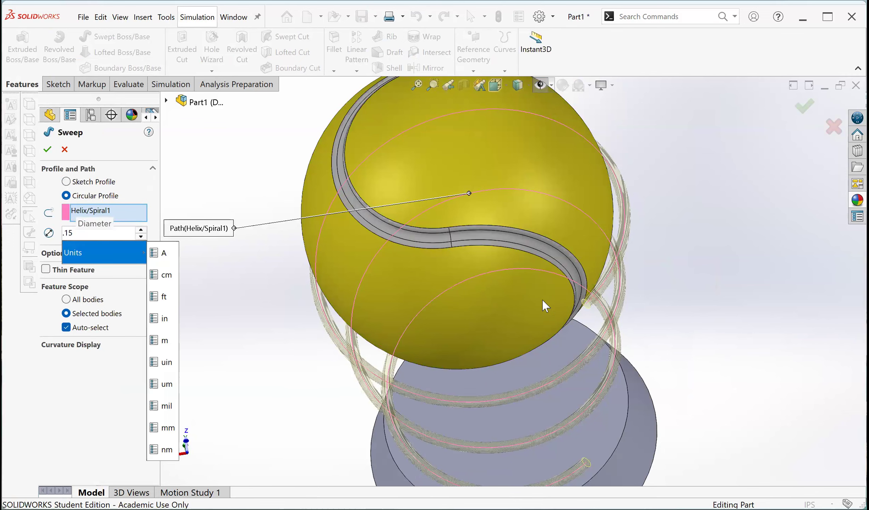
pyautogui.press('Return')
pyautogui.moveTo(542, 299); pyautogui.dragTo(542, 278, button='middle')
pyautogui.scroll(-7, 467, 329)
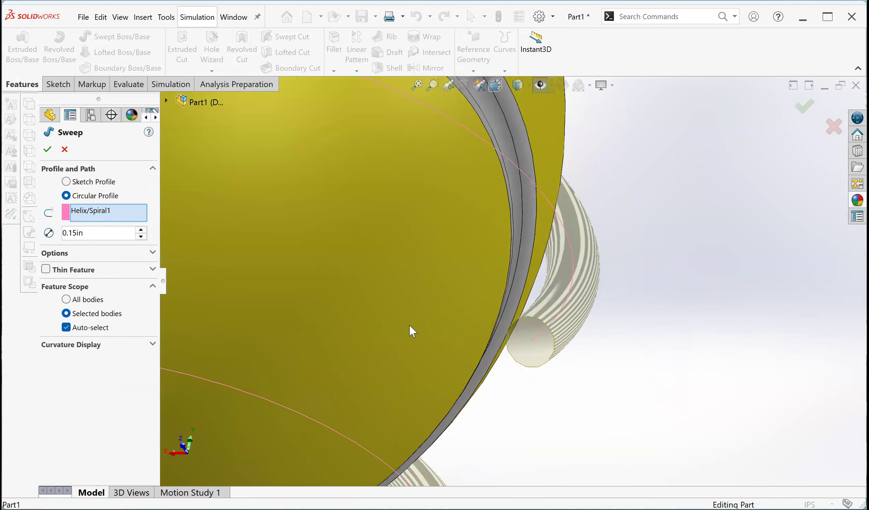
# Inspect the spring sweep preview around the ball and down to the base from several angles
pyautogui.moveTo(386, 275); pyautogui.dragTo(262, 198, button='middle')
pyautogui.scroll(8, 263, 198)
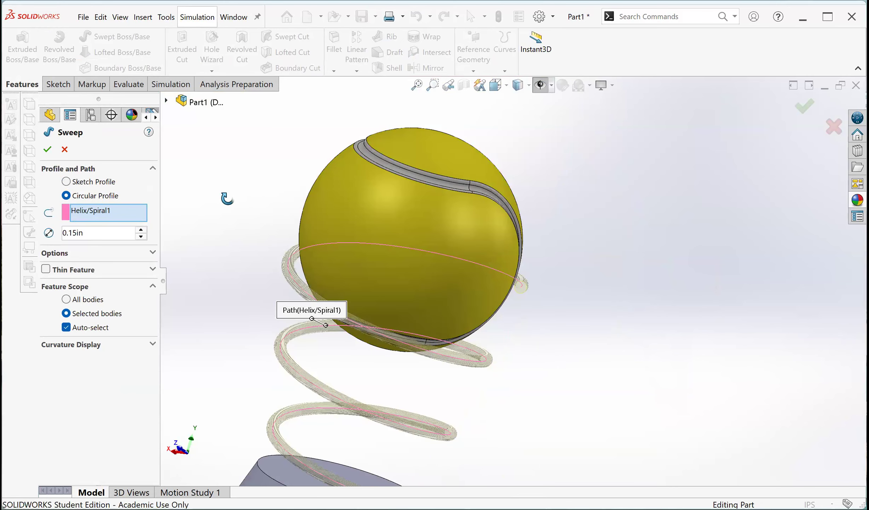
pyautogui.scroll(-3, 287, 216)
pyautogui.moveTo(335, 318); pyautogui.dragTo(503, 296, button='middle')
pyautogui.scroll(2, 555, 331)
pyautogui.moveTo(555, 331); pyautogui.dragTo(522, 356, button='middle')
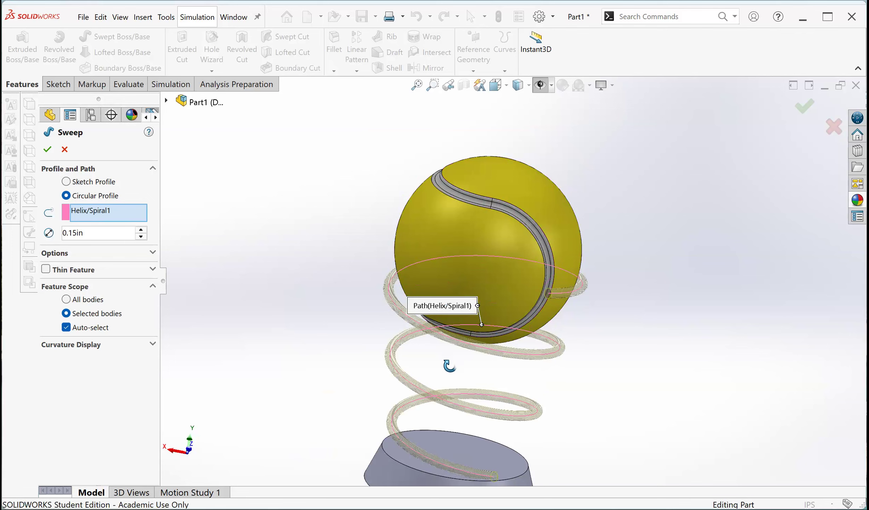
pyautogui.scroll(3, 450, 331)
pyautogui.moveTo(449, 330); pyautogui.dragTo(348, 317, button='middle')
# Enable Align with end faces so the sweep's lower end blends into the base, and complete the spring sweep
pyautogui.scroll(-5, 448, 333)
pyautogui.moveTo(449, 333); pyautogui.dragTo(500, 339, button='middle')
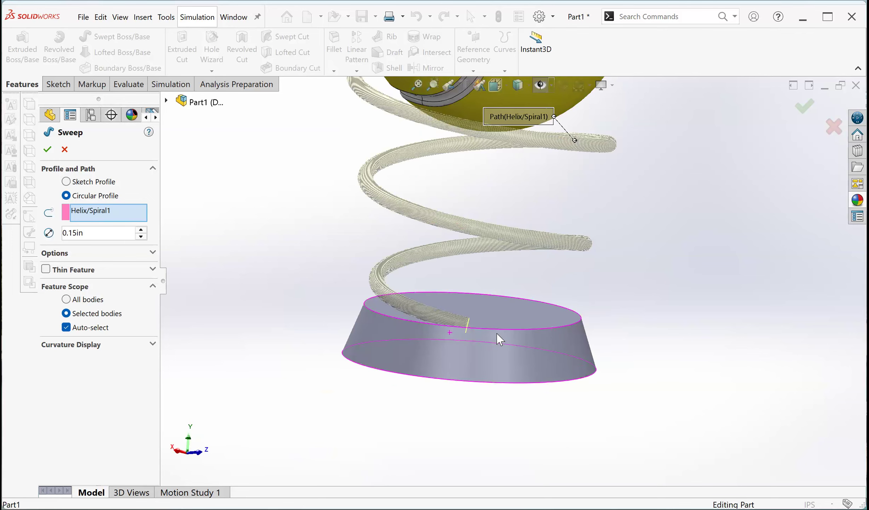
pyautogui.moveTo(439, 274); pyautogui.dragTo(412, 276, button='middle')
pyautogui.scroll(-5, 463, 282)
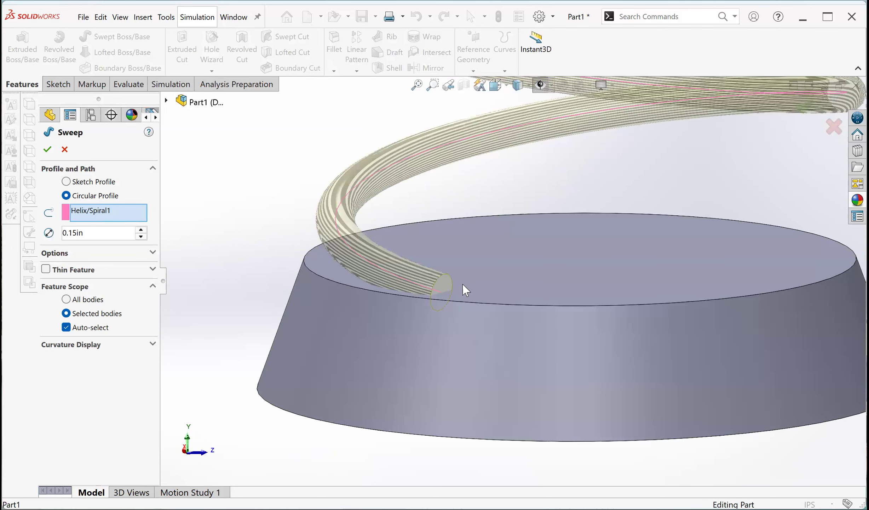
pyautogui.scroll(-1, 464, 284)
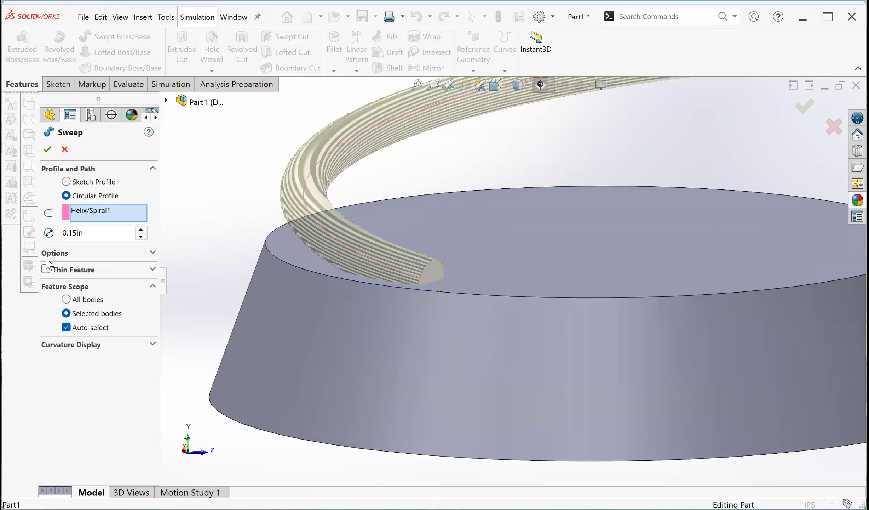
pyautogui.click(154, 253)
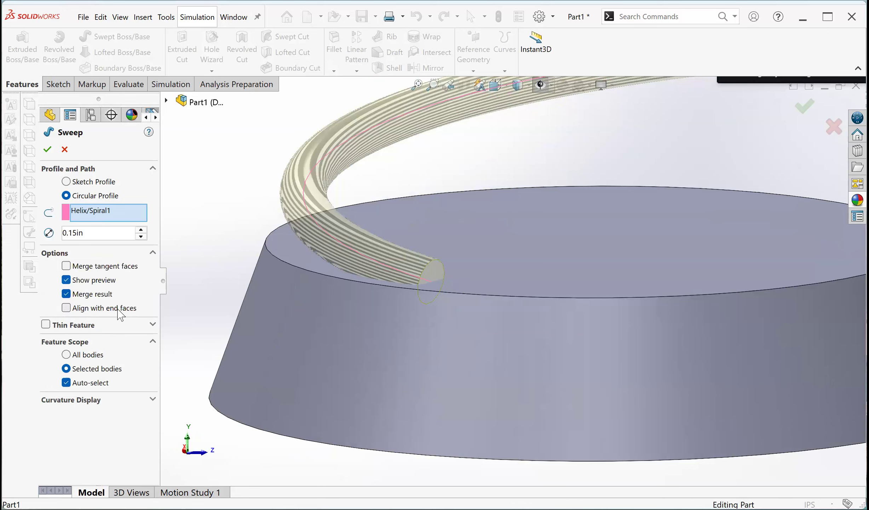
pyautogui.click(66, 307)
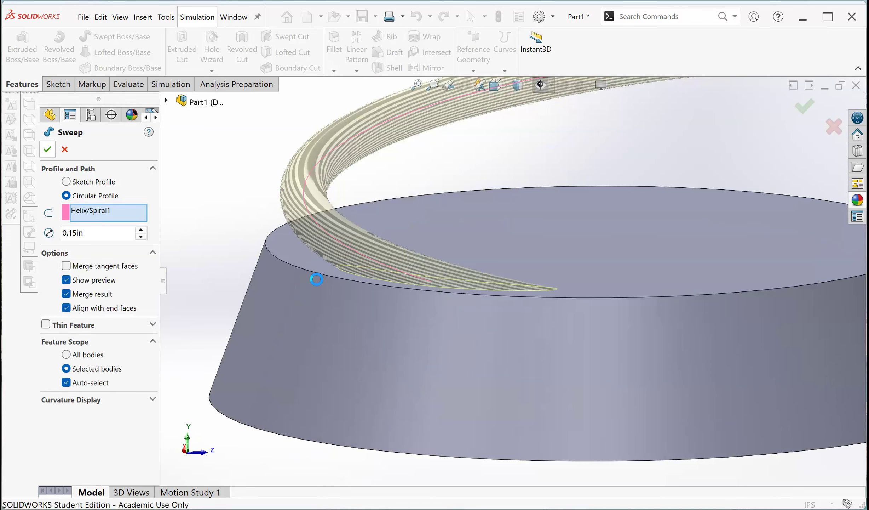
pyautogui.scroll(5, 526, 282)
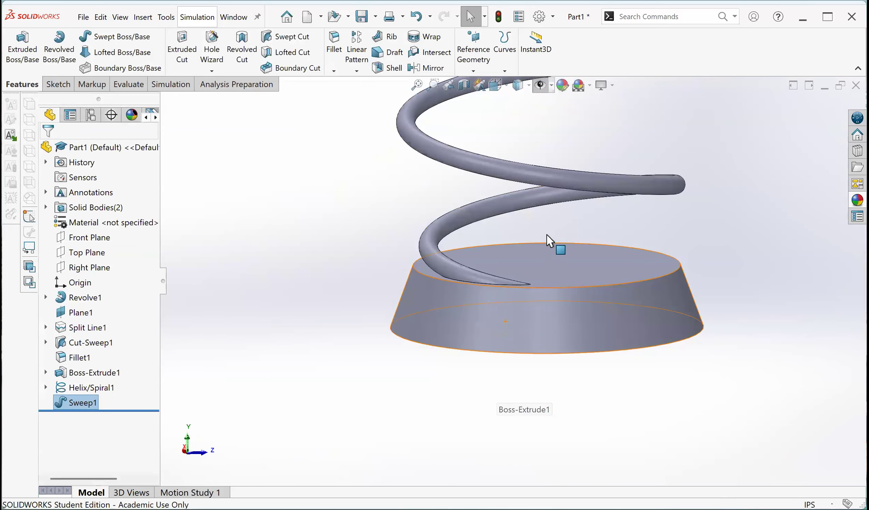
# Fillet the upper and lower circular edges of the tapered base with a 0.05 in radius
pyautogui.scroll(6, 545, 234)
pyautogui.scroll(-2, 552, 215)
pyautogui.moveTo(570, 270); pyautogui.dragTo(543, 299, button='middle')
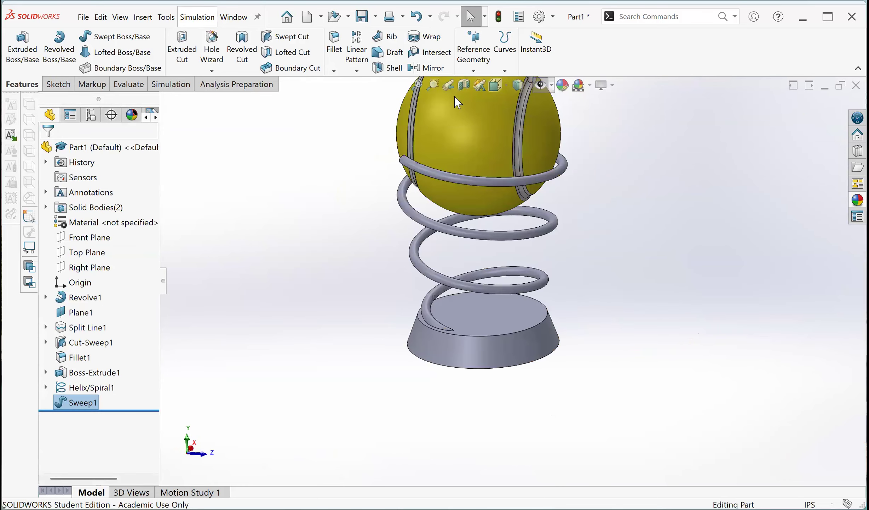
pyautogui.click(491, 335)
pyautogui.click(496, 368)
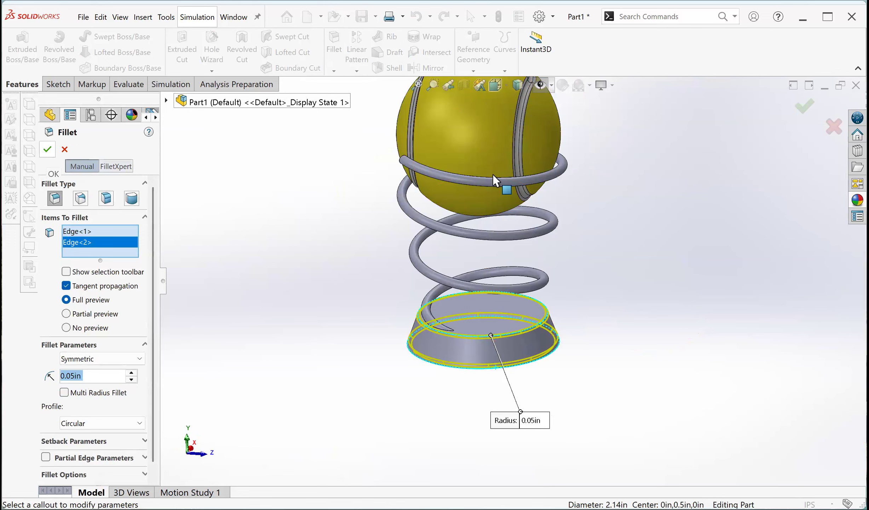
pyautogui.scroll(-5, 439, 210)
pyautogui.click(48, 152)
# Set up a Dome on the flat end face of the spring's upper coil and check its preview
pyautogui.scroll(5, 538, 269)
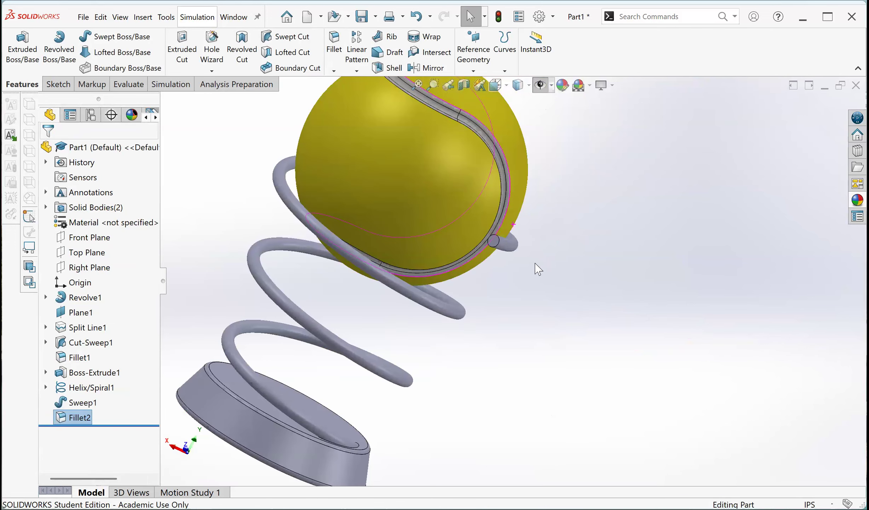
pyautogui.scroll(-5, 486, 263)
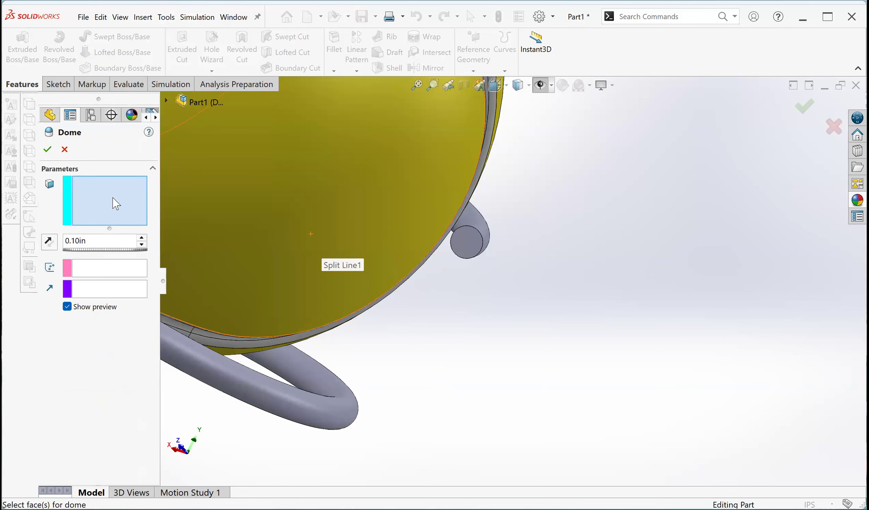
pyautogui.click(474, 247)
pyautogui.moveTo(455, 321); pyautogui.dragTo(431, 262, button='middle')
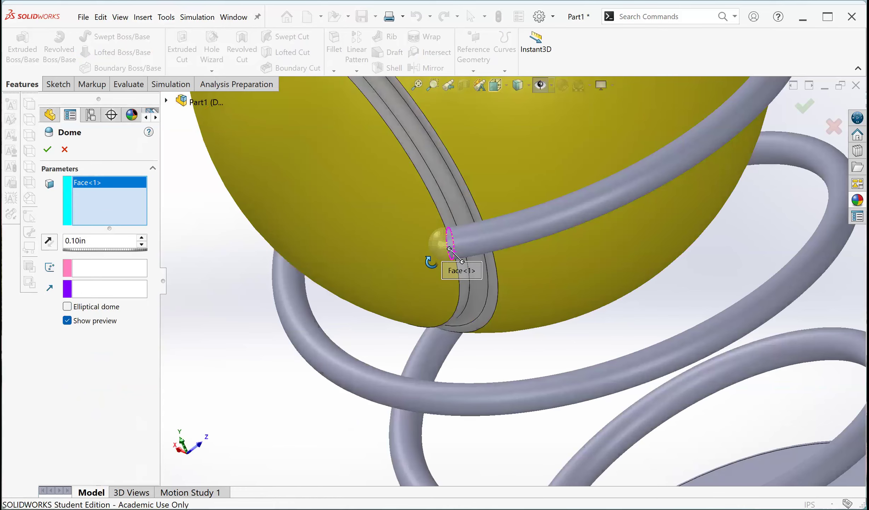
pyautogui.moveTo(466, 176); pyautogui.dragTo(468, 202, button='middle')
pyautogui.scroll(-5, 469, 201)
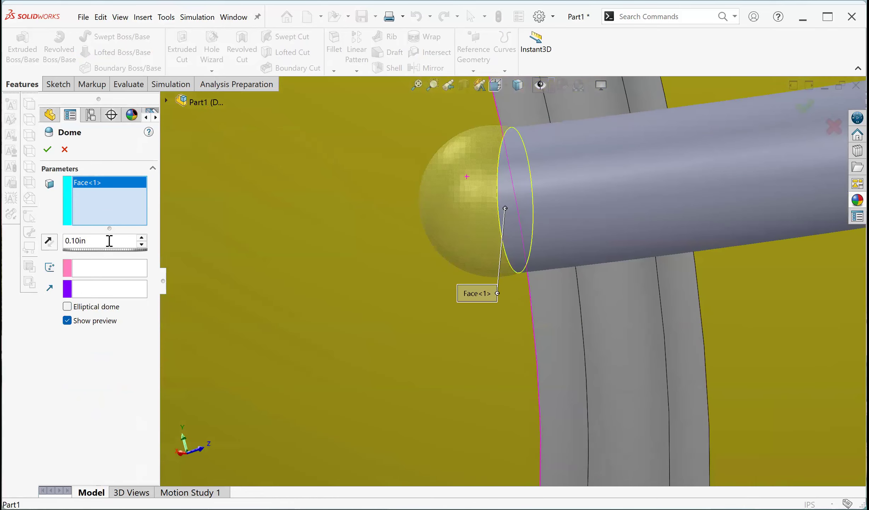
# Set the dome distance to 0.075 in and complete the rounded spring tip
pyautogui.moveTo(51, 236); pyautogui.dragTo(14, 236)
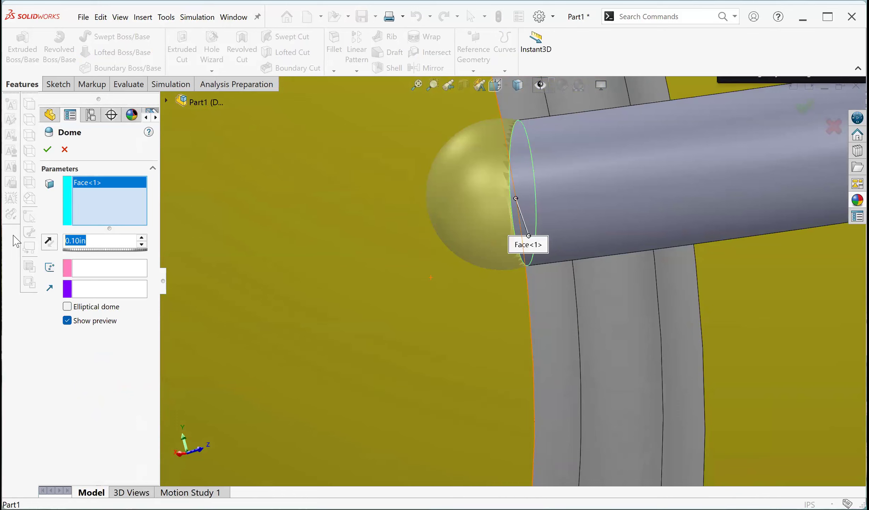
pyautogui.write('.')
pyautogui.press('Return')
pyautogui.moveTo(412, 271); pyautogui.dragTo(501, 268, button='middle')
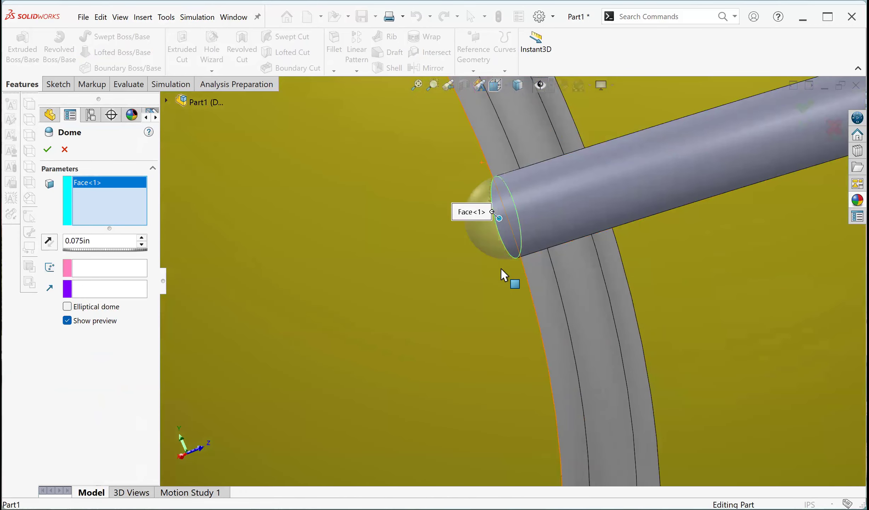
pyautogui.scroll(5, 501, 268)
pyautogui.scroll(2, 500, 307)
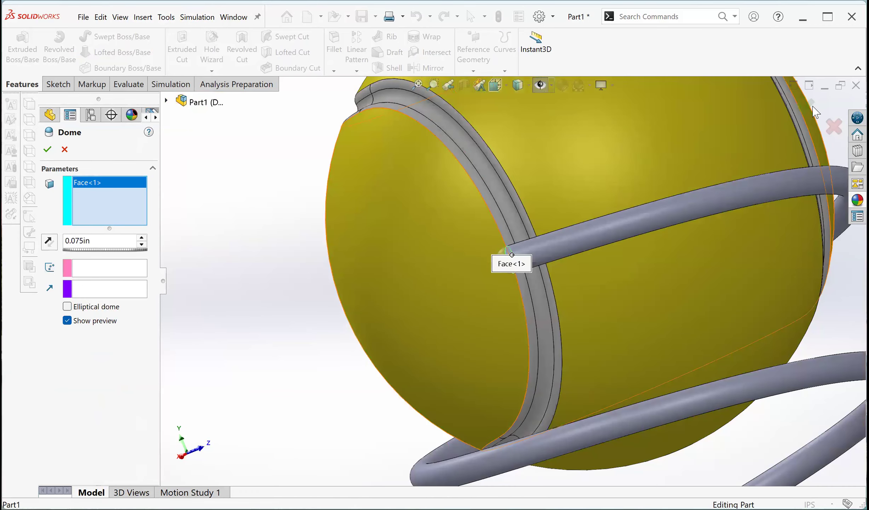
pyautogui.click(809, 105)
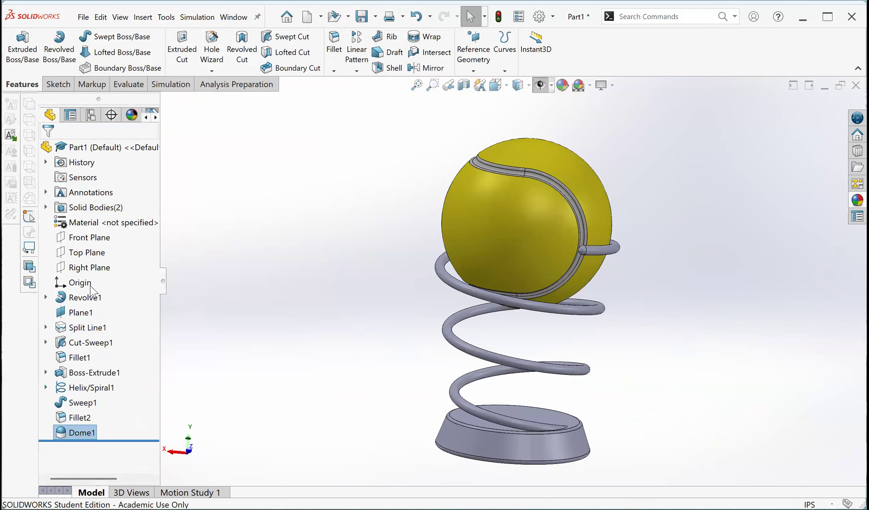
# Edit the spring's helix and set its outward taper angle to 9.5°
pyautogui.rightClick(79, 387)
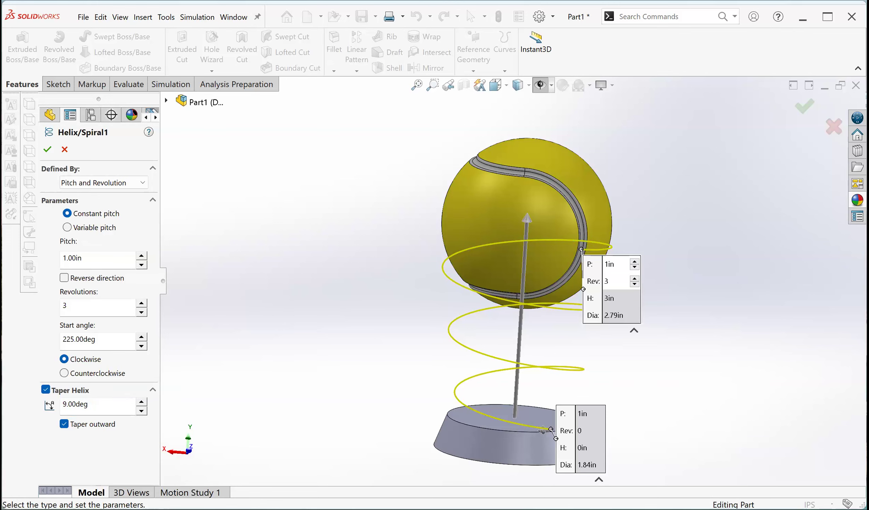
pyautogui.click(804, 105)
pyautogui.scroll(-4, 435, 283)
pyautogui.moveTo(452, 239); pyautogui.dragTo(407, 315, button='middle')
pyautogui.scroll(-4, 429, 286)
pyautogui.click(97, 388)
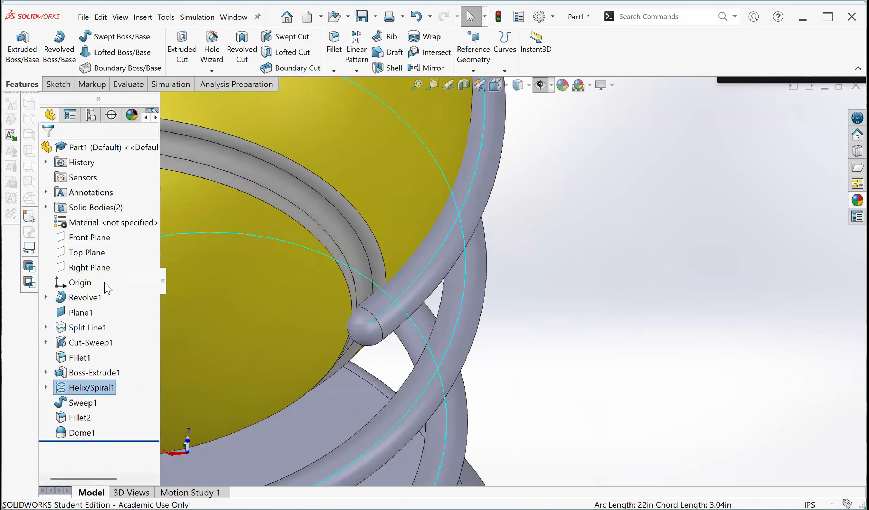
pyautogui.rightClick(96, 390)
pyautogui.click(106, 278)
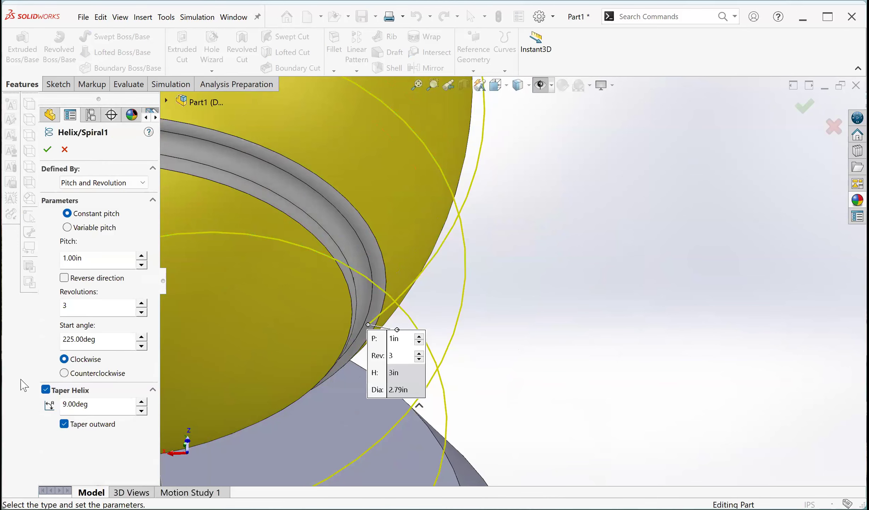
pyautogui.write('9.5')
pyautogui.press('Return')
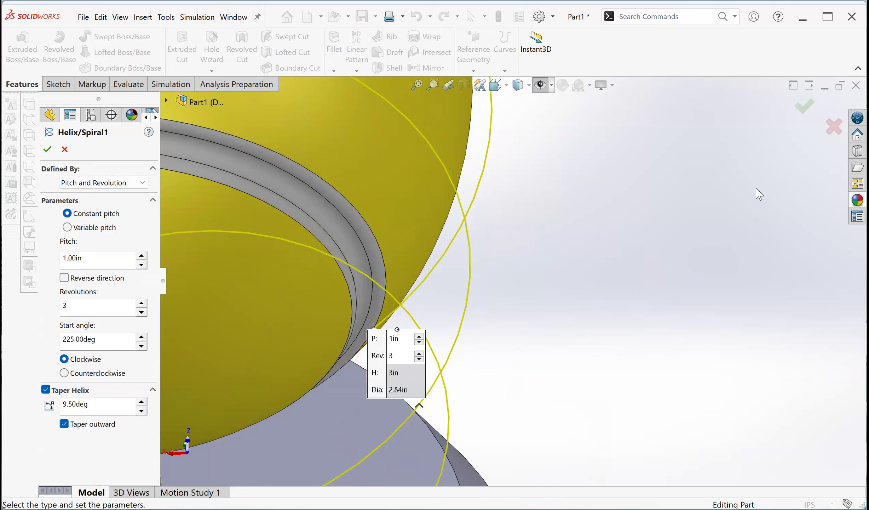
pyautogui.click(802, 108)
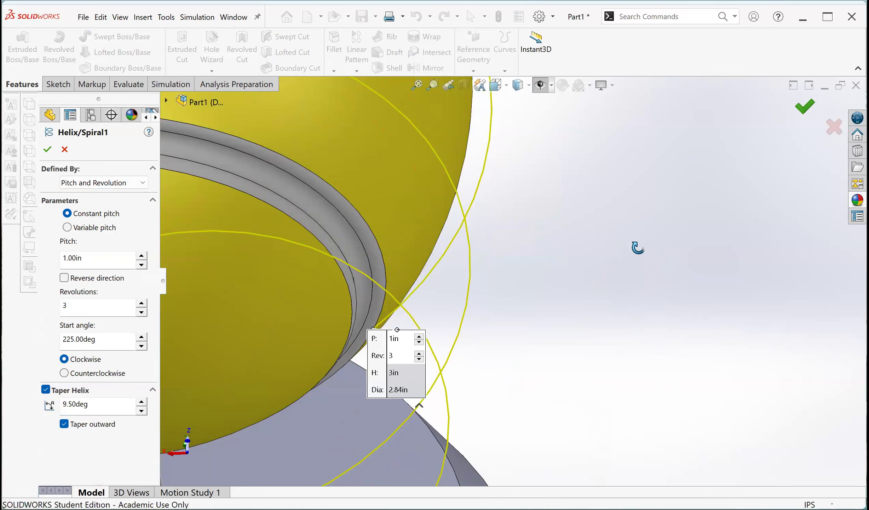
# Examine how the rebuilt spring's upper coil fits around the ball from several angles
pyautogui.scroll(3, 610, 228)
pyautogui.moveTo(547, 281); pyautogui.dragTo(569, 167, button='middle')
pyautogui.moveTo(546, 218); pyautogui.dragTo(571, 171, button='middle')
pyautogui.scroll(5, 529, 244)
pyautogui.moveTo(529, 245); pyautogui.dragTo(400, 320, button='middle')
pyautogui.scroll(1, 460, 305)
pyautogui.scroll(-2, 528, 275)
pyautogui.moveTo(530, 274); pyautogui.dragTo(598, 323, button='middle')
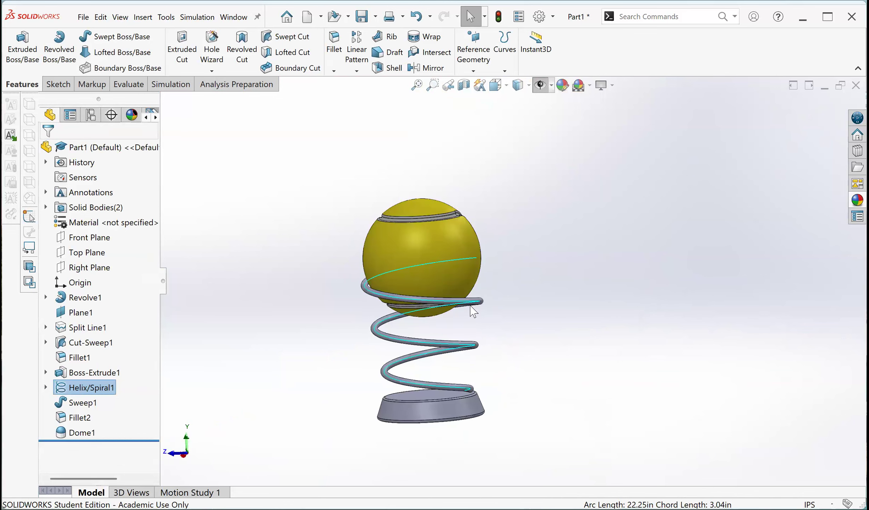
# Examine the ball, spring and base from the Right view and from successive 90° turns around the model
pyautogui.hotkey('ctrl', '4')
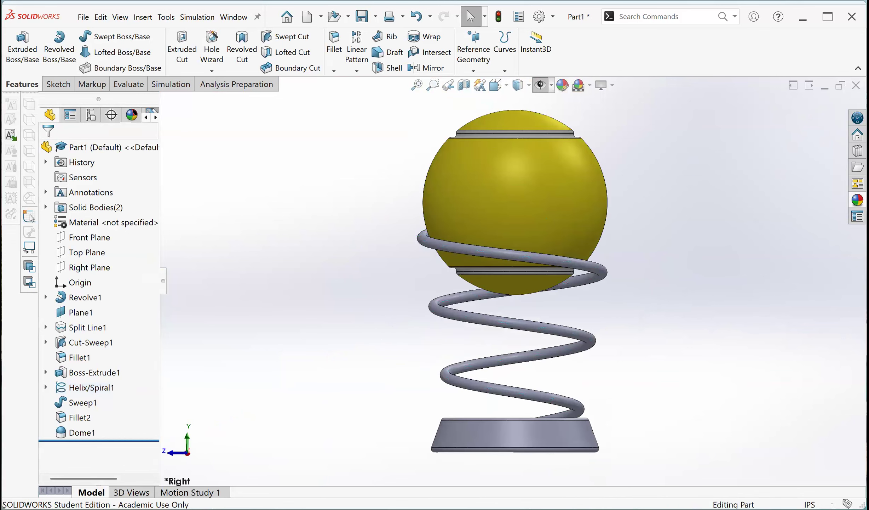
pyautogui.hotkey('shift', 'Left')
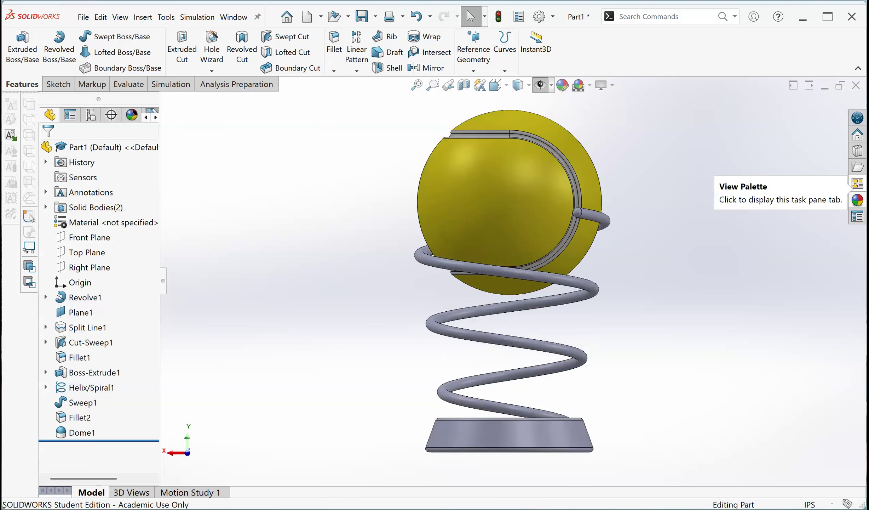
pyautogui.hotkey('shift', 'Left')
pyautogui.hotkey('shift', 'Left')
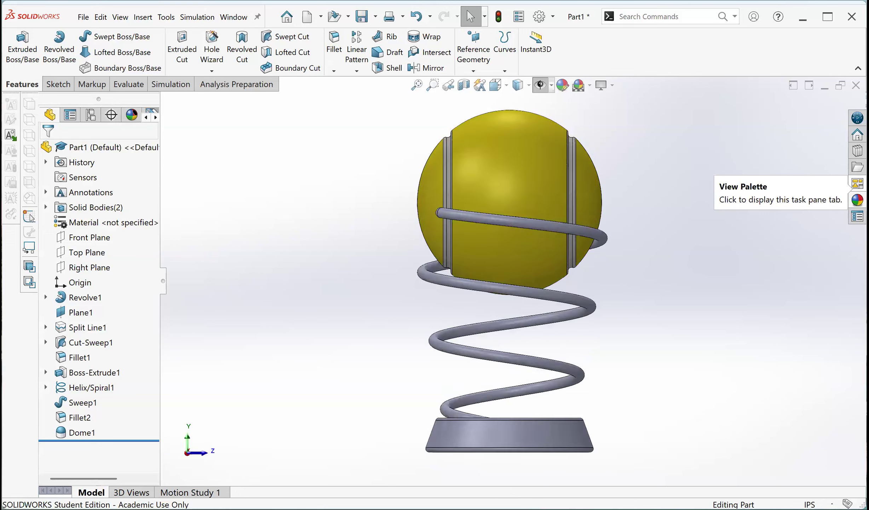
pyautogui.hotkey('shift', 'Left')
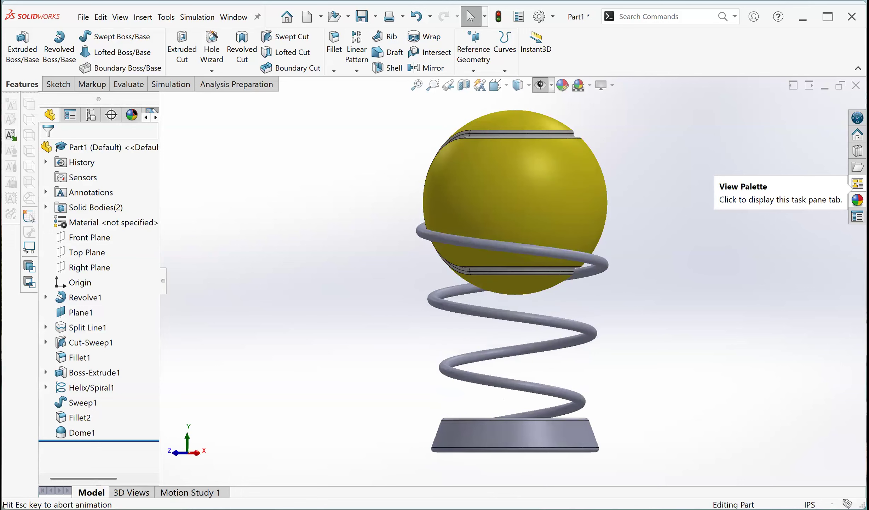
# Apply the blue soft touch plastic appearance to the whole body of the base and spring
pyautogui.click(858, 199)
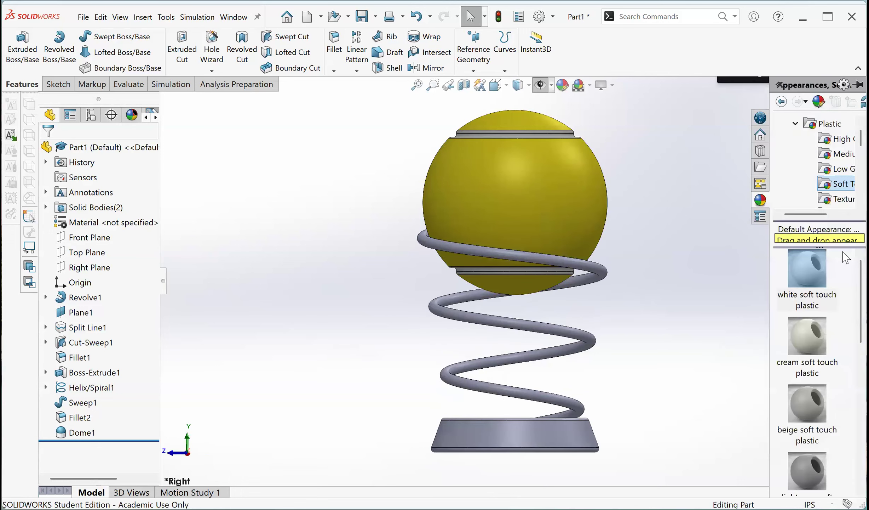
pyautogui.scroll(-10, 807, 418)
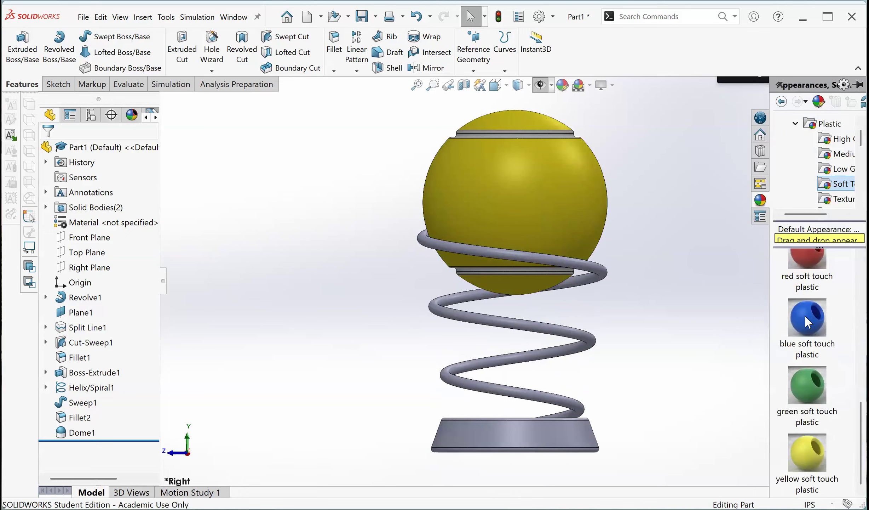
pyautogui.moveTo(810, 297); pyautogui.dragTo(726, 388)
pyautogui.moveTo(813, 268); pyautogui.dragTo(582, 433)
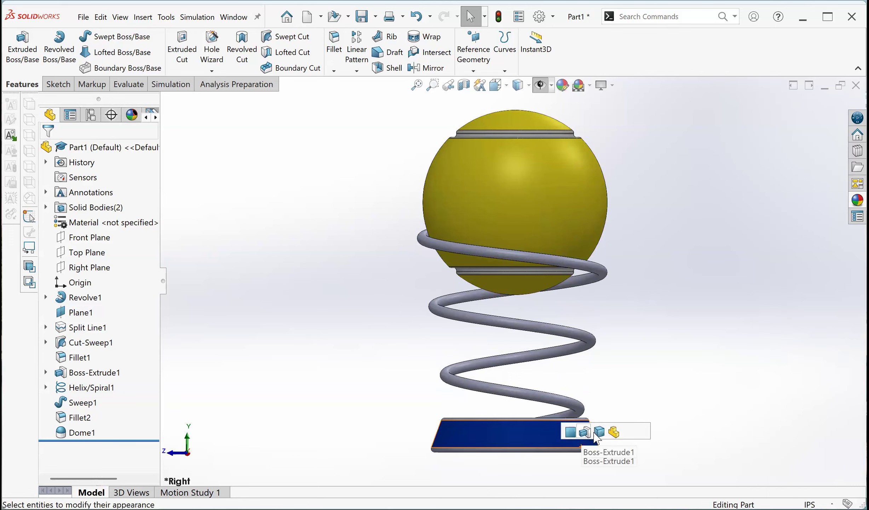
pyautogui.click(598, 432)
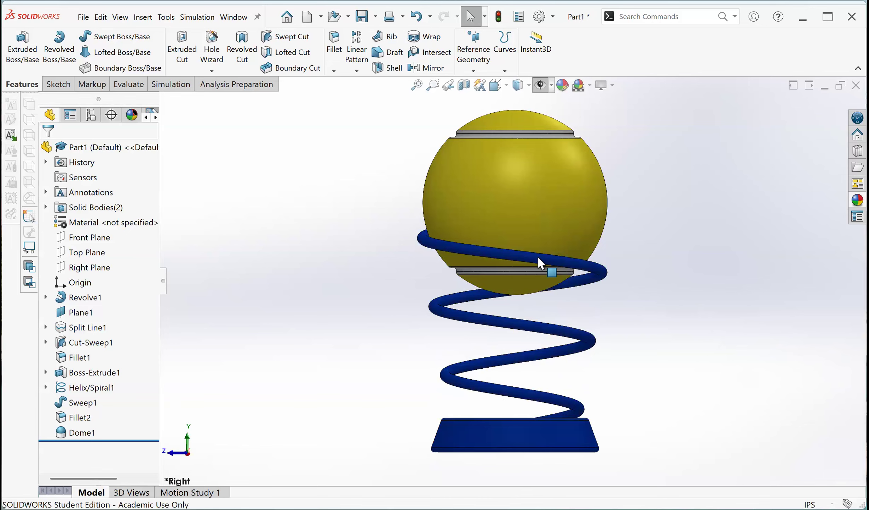
# Review the coloured ball, spring and base from preset orientations and around the sides
pyautogui.press('space')
pyautogui.click(703, 393)
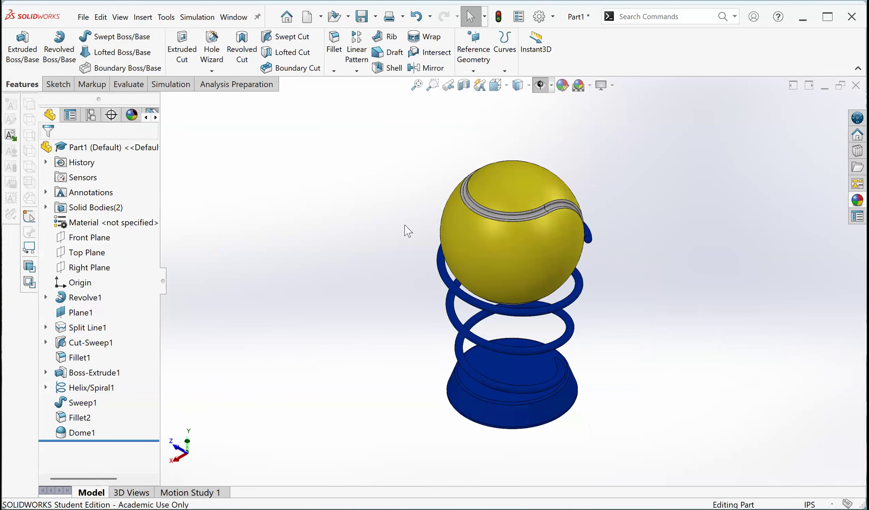
pyautogui.press('space')
pyautogui.click(399, 305)
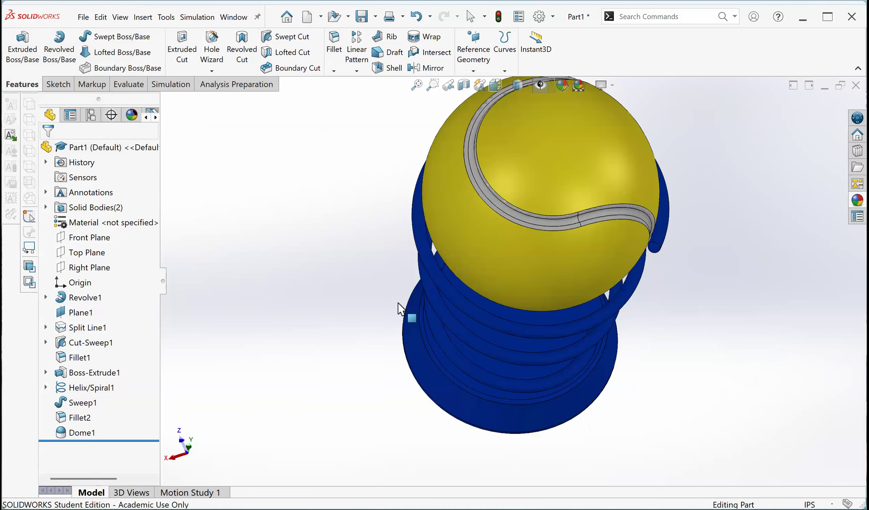
pyautogui.scroll(6, 510, 268)
pyautogui.moveTo(510, 268); pyautogui.dragTo(460, 325, button='middle')
pyautogui.moveTo(557, 291); pyautogui.dragTo(490, 244, button='middle')
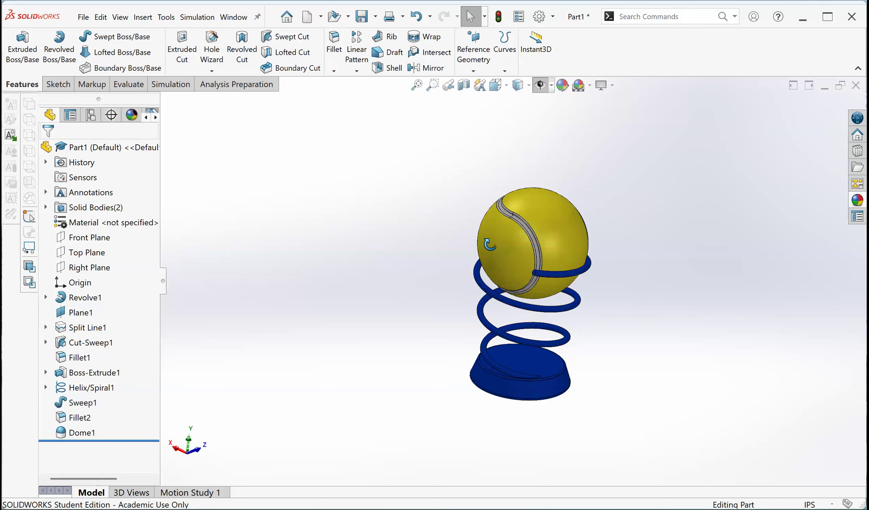
# List the part's solid bodies and highlight the ball body, the spring-and-base body and the ball's revolve feature
pyautogui.scroll(-2, 526, 268)
pyautogui.moveTo(481, 277); pyautogui.dragTo(452, 315, button='middle')
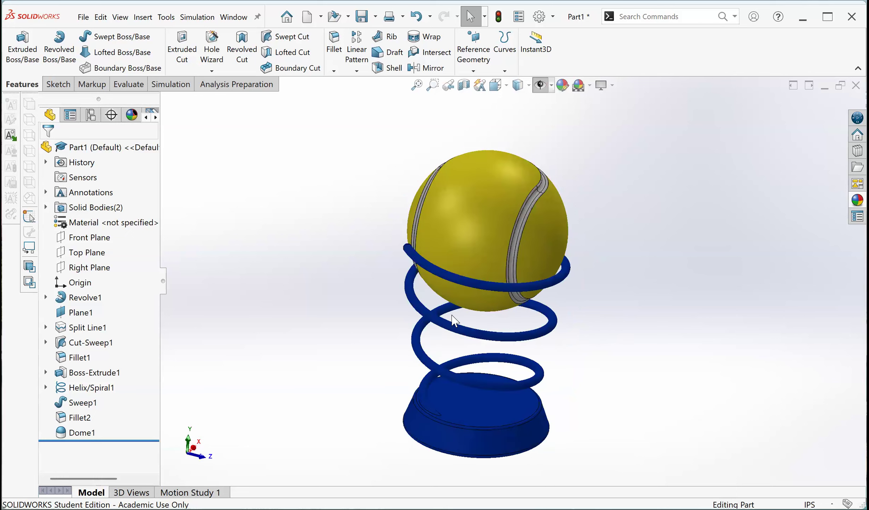
pyautogui.moveTo(529, 281); pyautogui.dragTo(614, 264, button='middle')
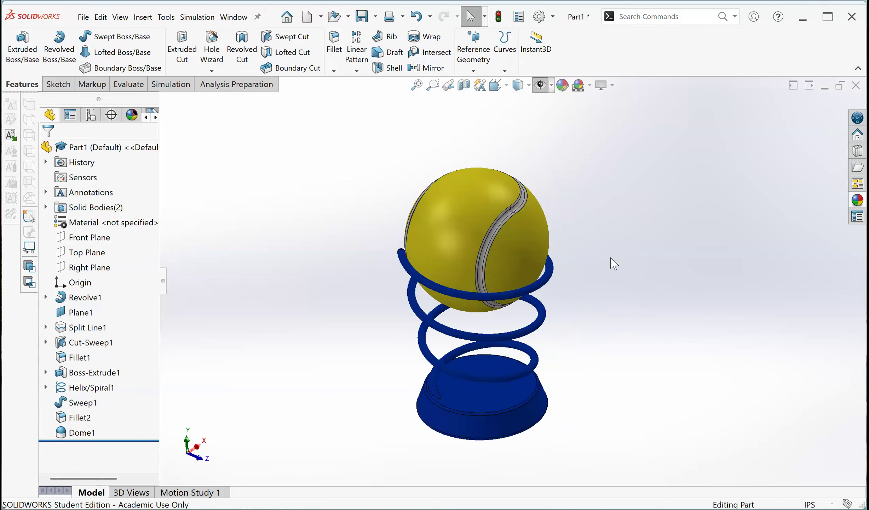
pyautogui.click(46, 207)
pyautogui.click(94, 222)
pyautogui.click(95, 237)
pyautogui.click(93, 330)
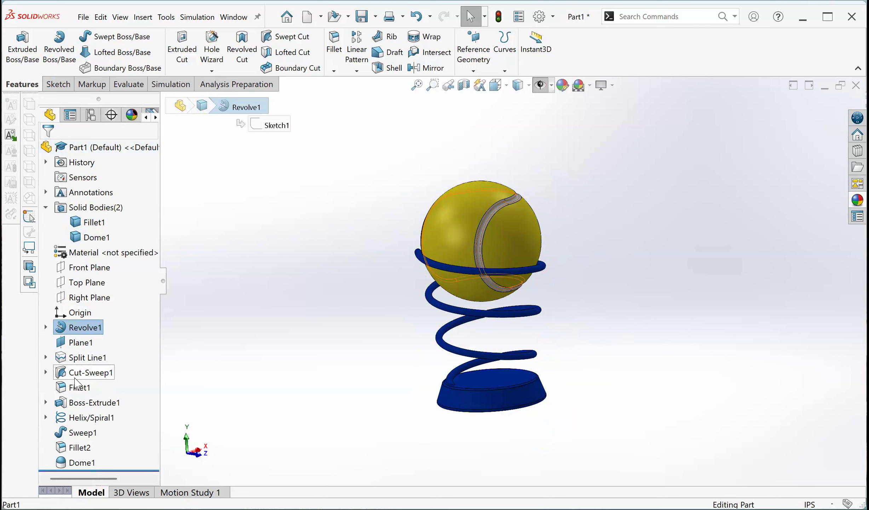
# Highlight the helix, the spring's sweep and the tip dome one after another to examine where each sits on the model
pyautogui.click(77, 421)
pyautogui.moveTo(661, 291)
pyautogui.mouseDown(button='middle')
pyautogui.moveTo(459, 313)
pyautogui.moveTo(466, 351)
pyautogui.mouseUp(button='middle')
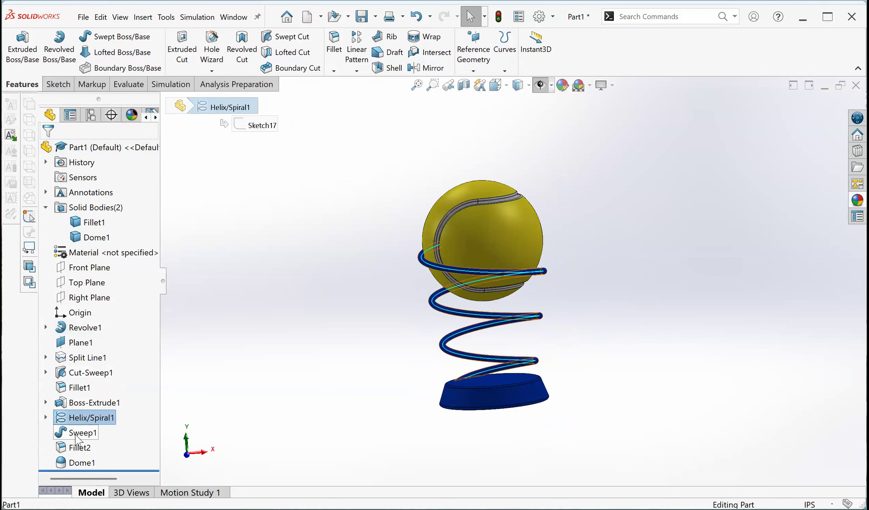
pyautogui.click(80, 434)
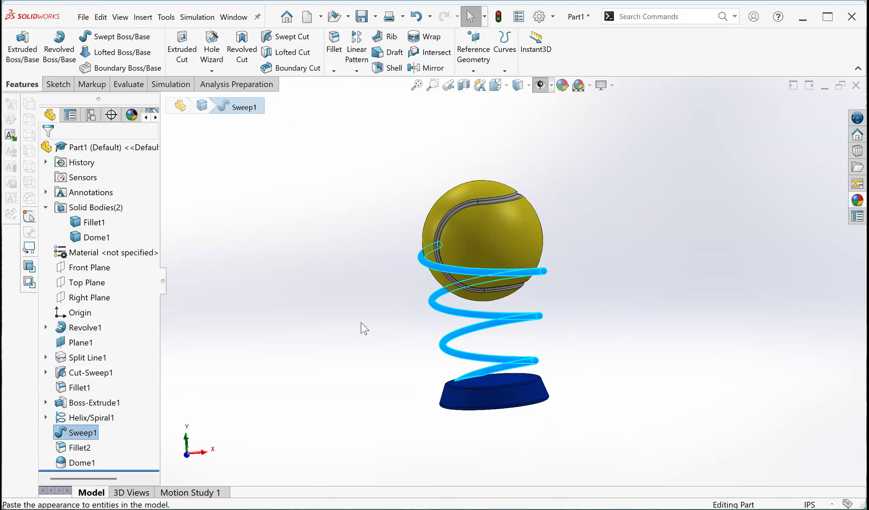
pyautogui.click(82, 463)
pyautogui.moveTo(521, 305); pyautogui.dragTo(556, 234, button='middle')
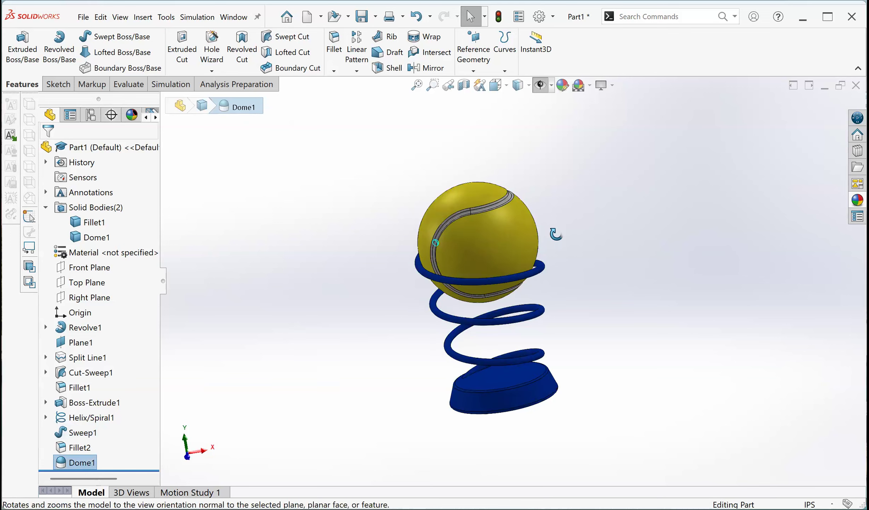
pyautogui.scroll(-3, 554, 233)
pyautogui.press('Right')
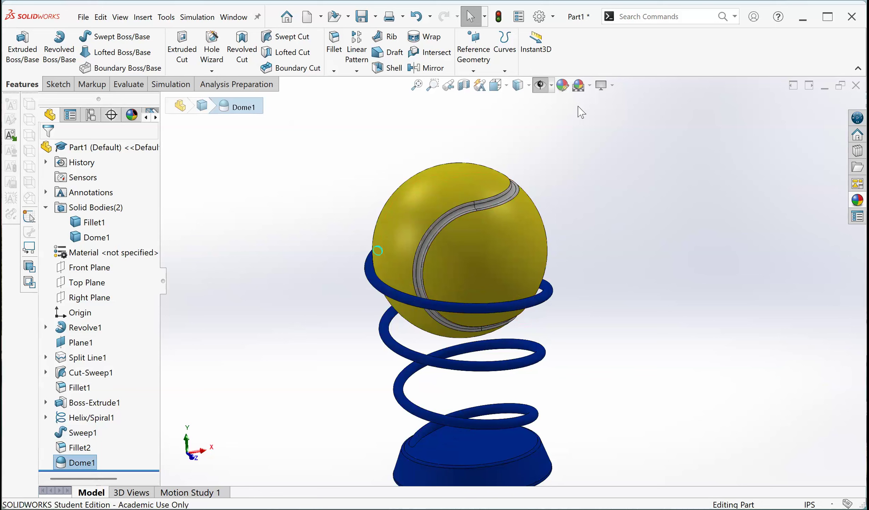